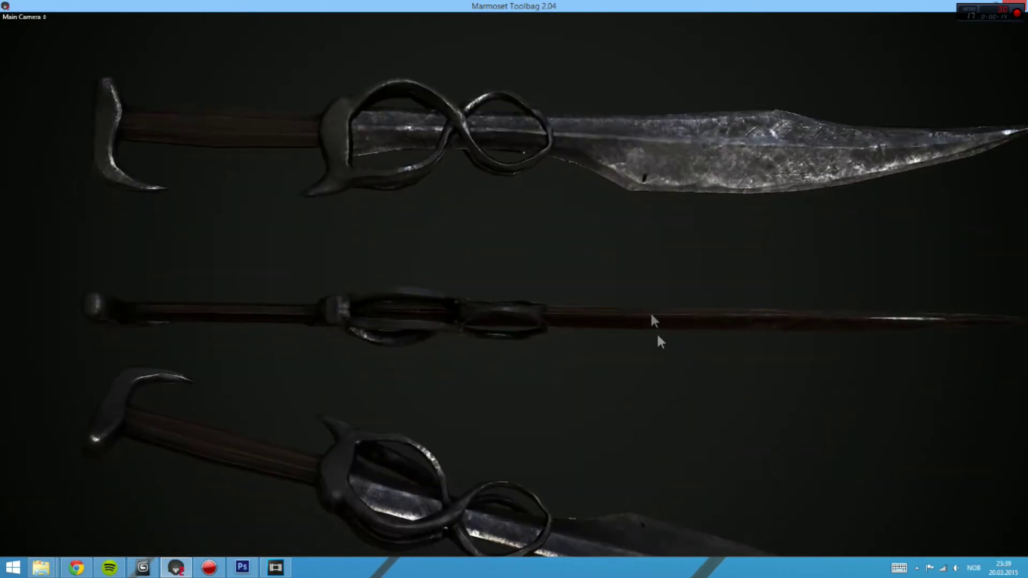
Examine the curved sword's blade, edge wear and guard up close and as a whole, turning the lighting across the metal
drag(478, 231, 576, 284)
scroll(559, 369, up, 3)
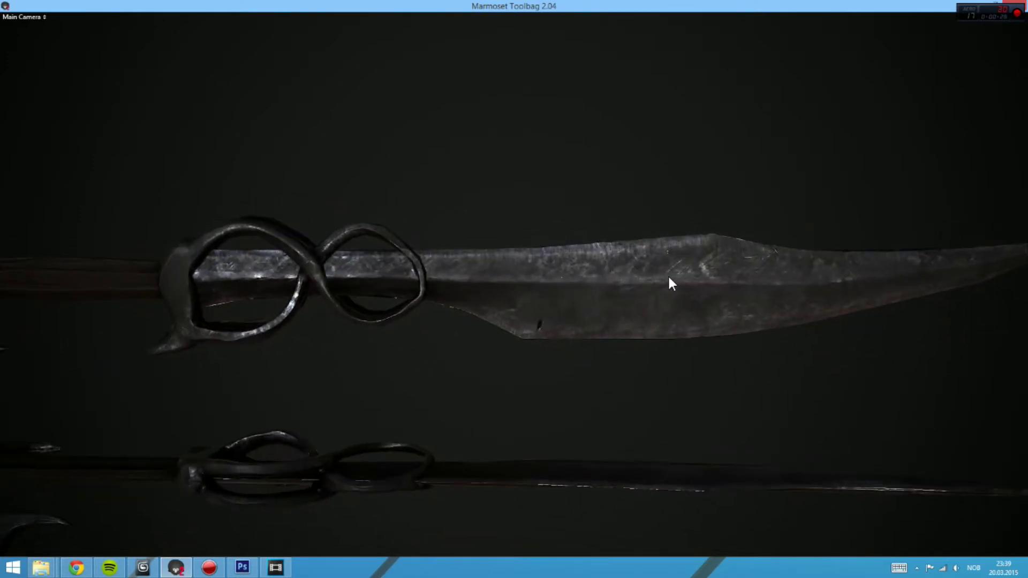
drag(199, 291, 974, 256)
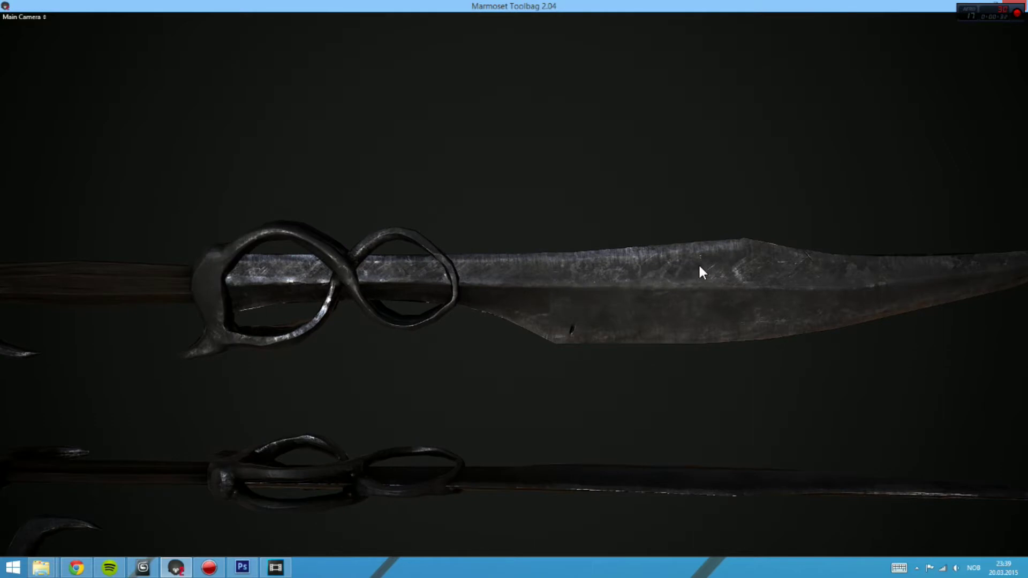
drag(646, 265, 614, 337)
scroll(616, 342, down, 3)
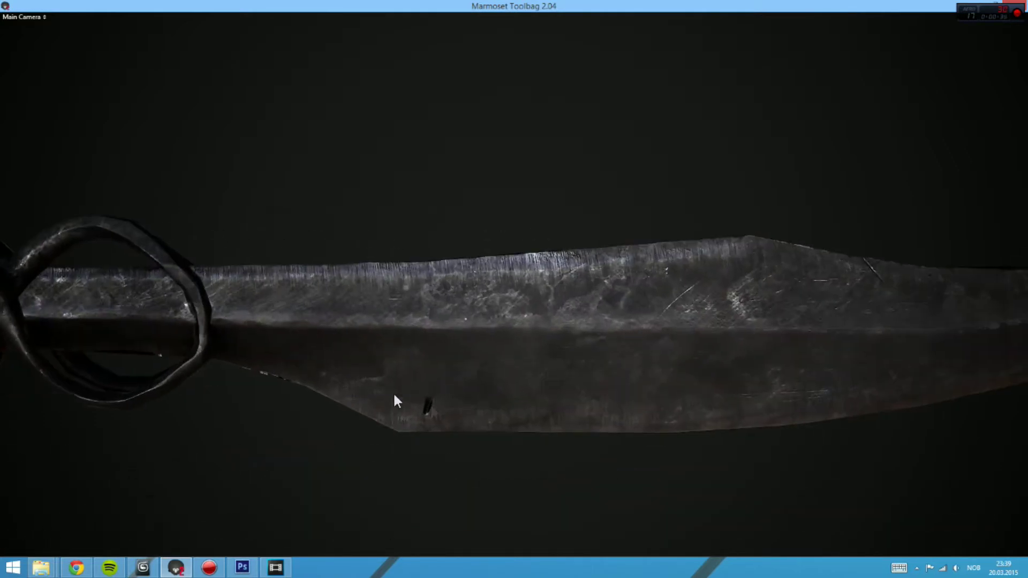
scroll(412, 300, up, 3)
scroll(541, 327, down, 3)
scroll(507, 305, up, 5)
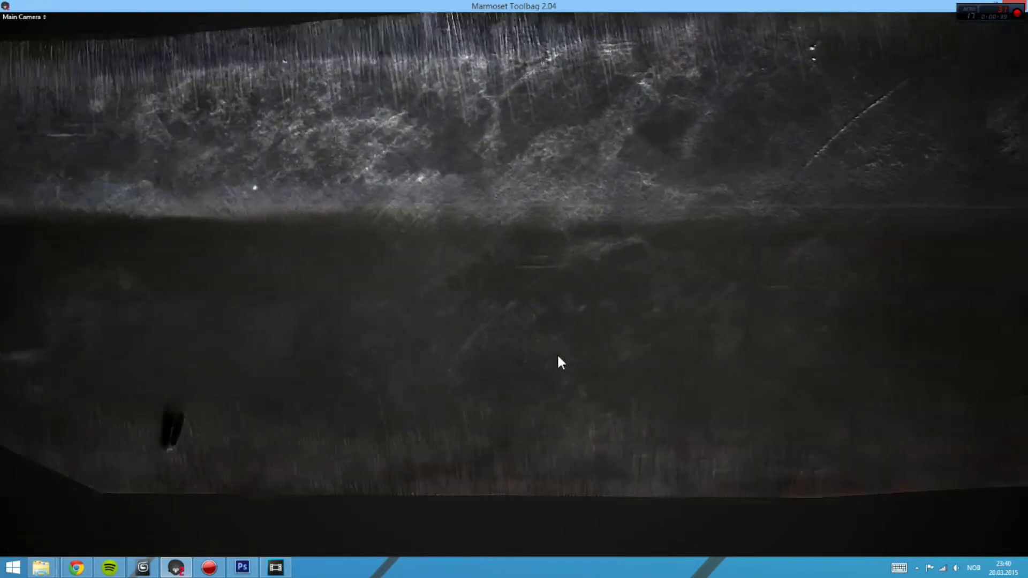
scroll(296, 296, down, 3)
scroll(686, 298, up, 3)
drag(467, 218, 598, 288)
scroll(598, 240, down, 3)
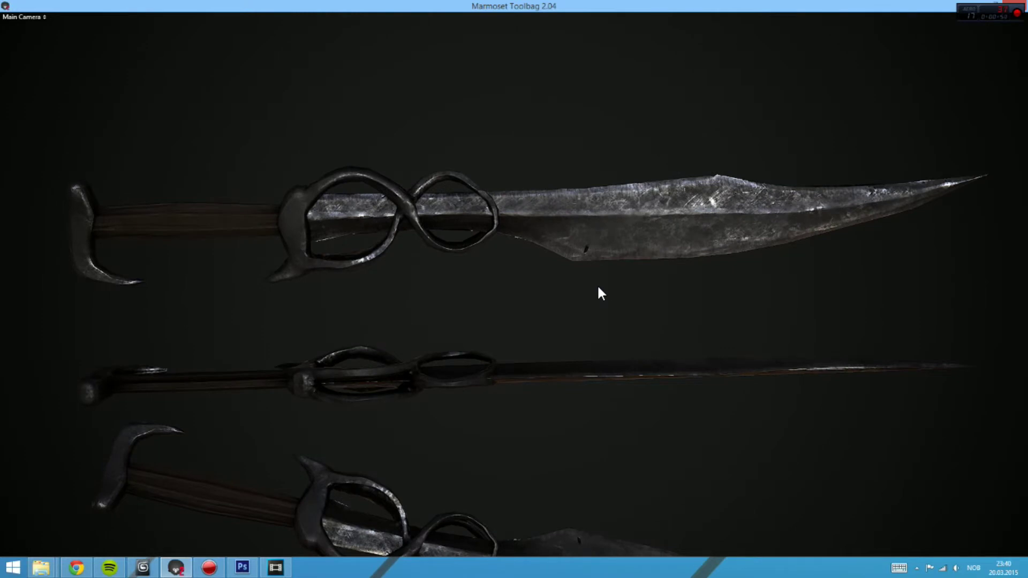
drag(731, 196, 625, 258)
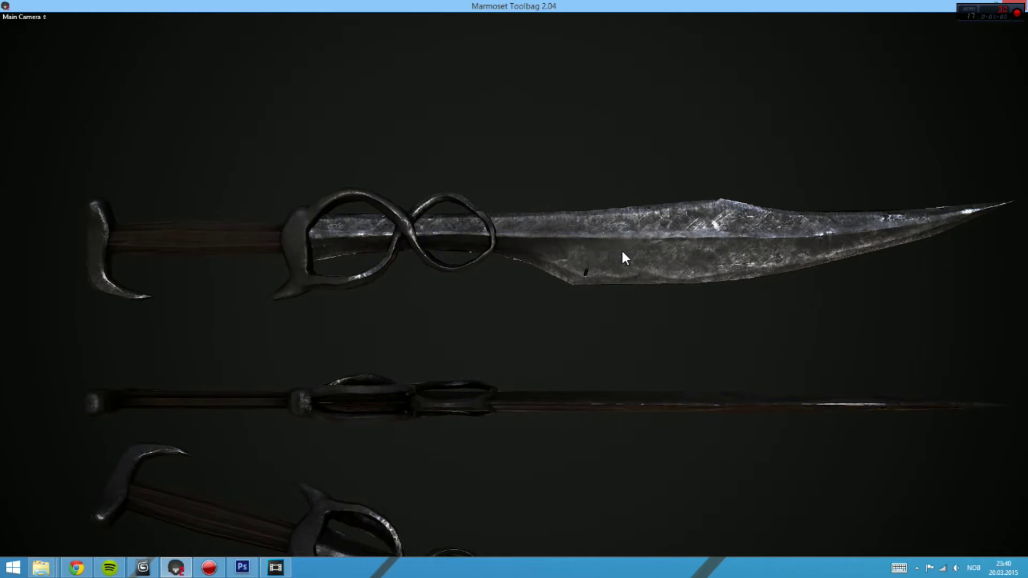
drag(628, 251, 537, 256)
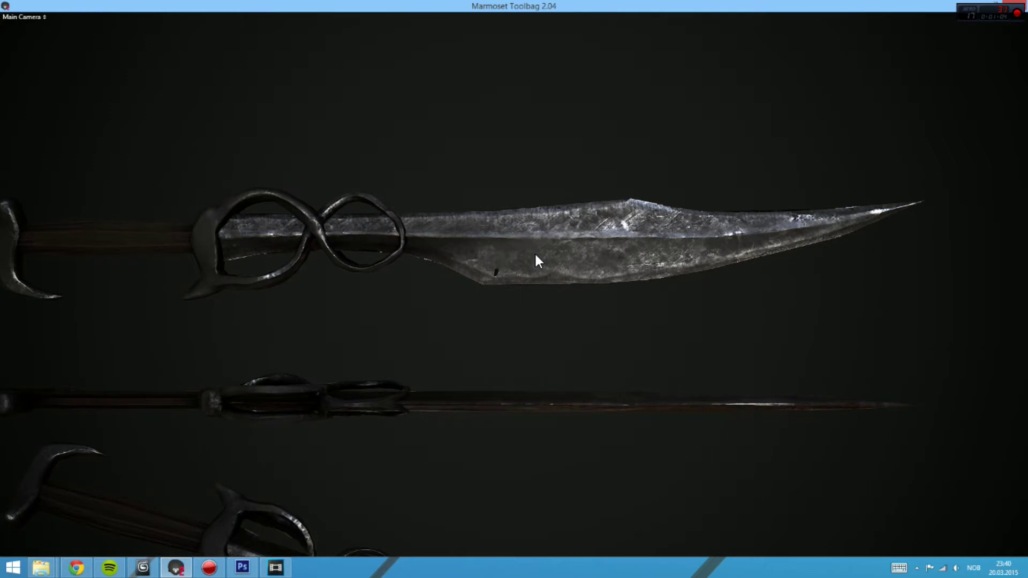
drag(502, 294, 487, 271)
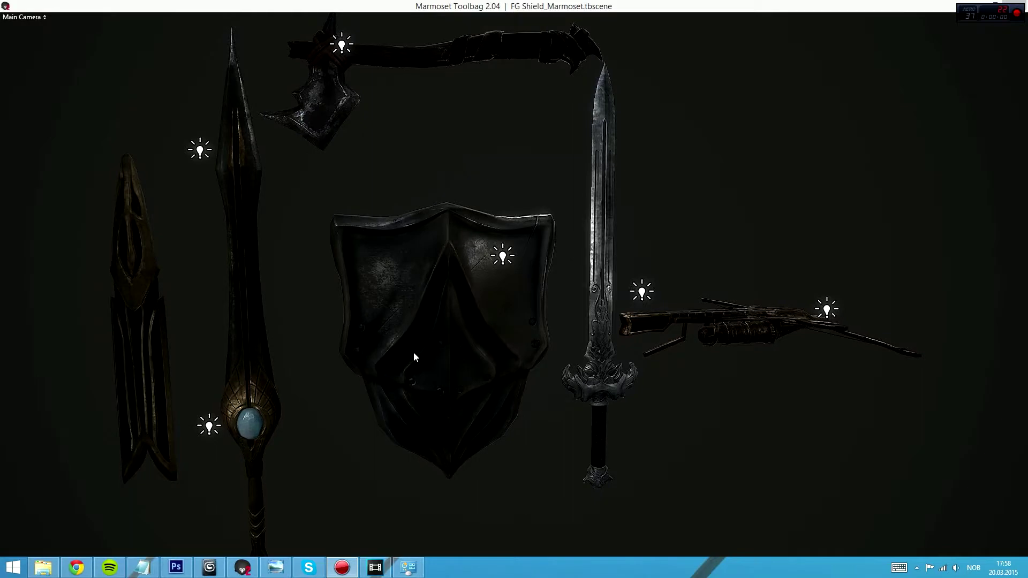
Examine the weapons scene, looking closely at the shield's front and the axe head's worn metal under changing light
click(465, 461)
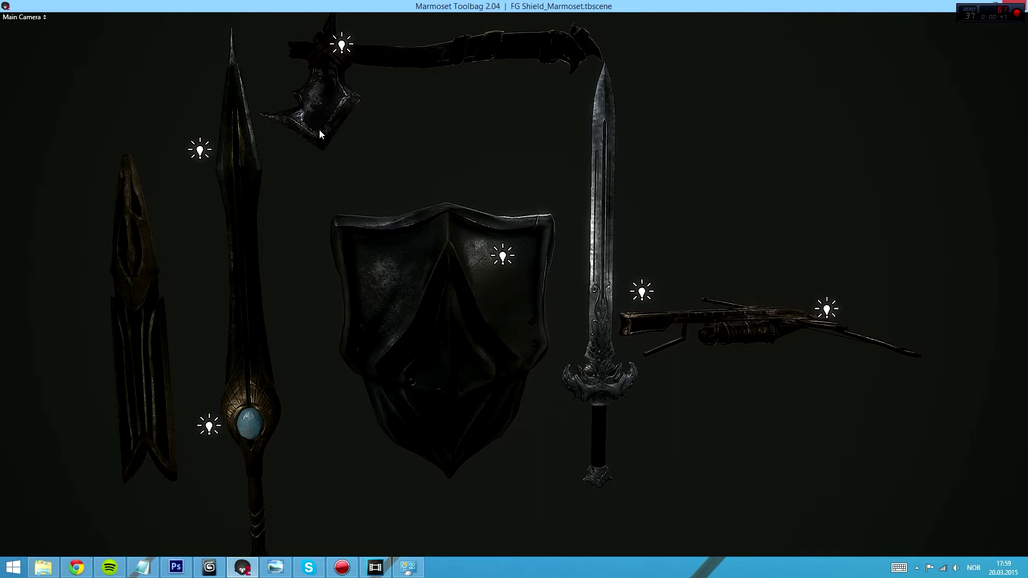
drag(312, 127, 493, 213)
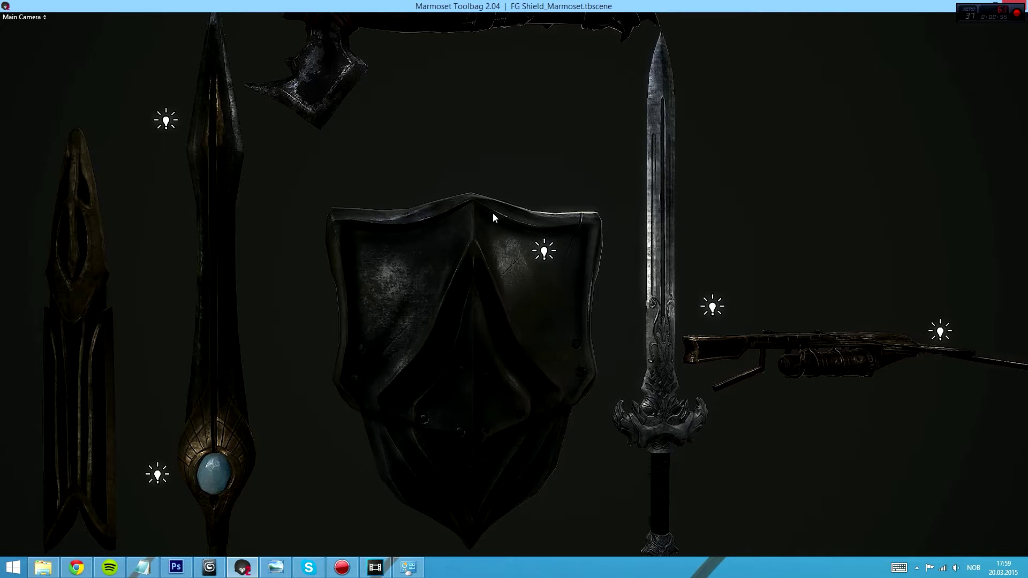
drag(492, 213, 505, 132)
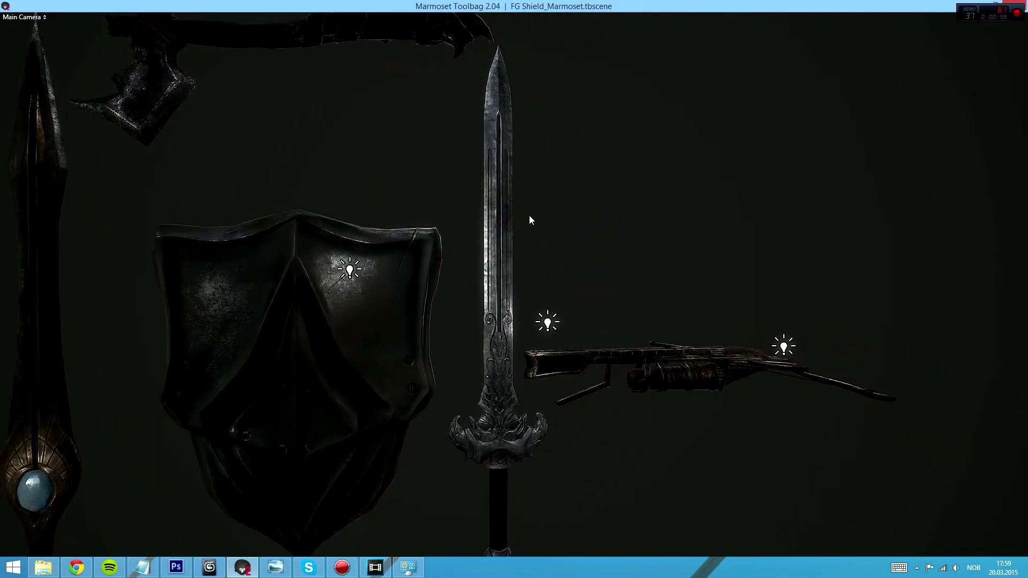
drag(528, 223, 588, 243)
drag(494, 273, 673, 266)
scroll(607, 212, down, 5)
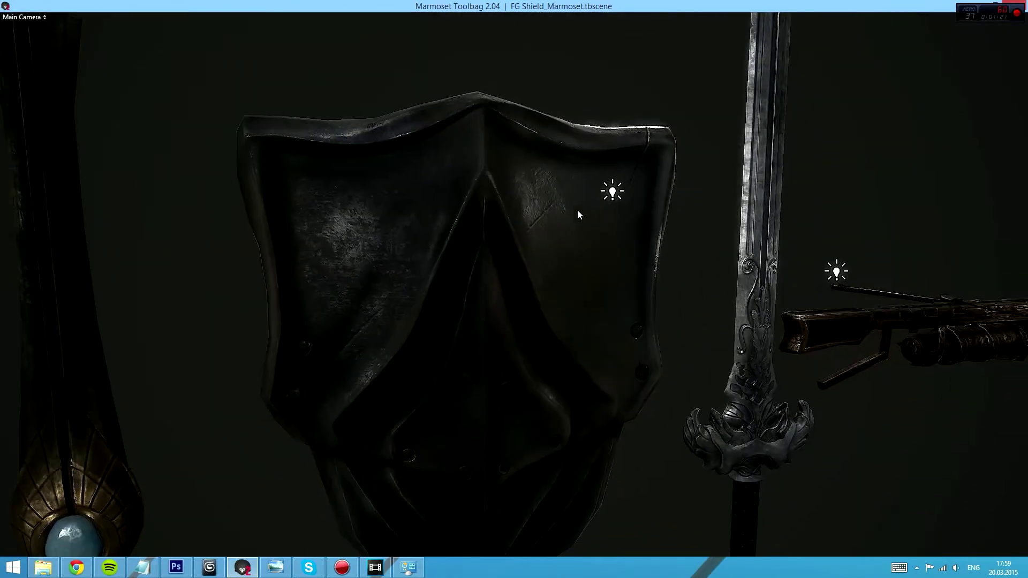
drag(355, 257, 358, 218)
drag(359, 84, 436, 221)
drag(383, 329, 480, 188)
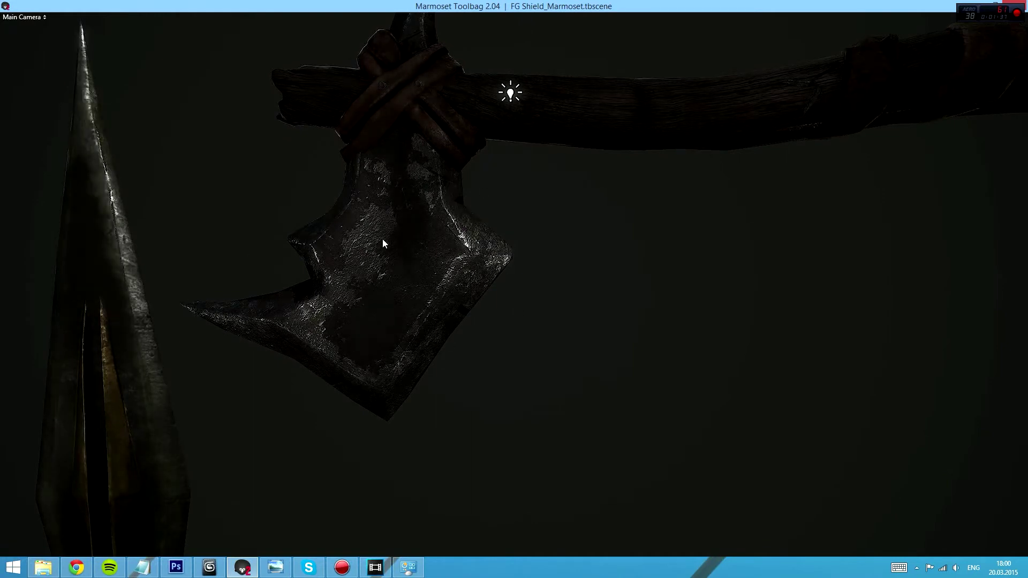
drag(382, 244, 389, 291)
drag(562, 309, 539, 256)
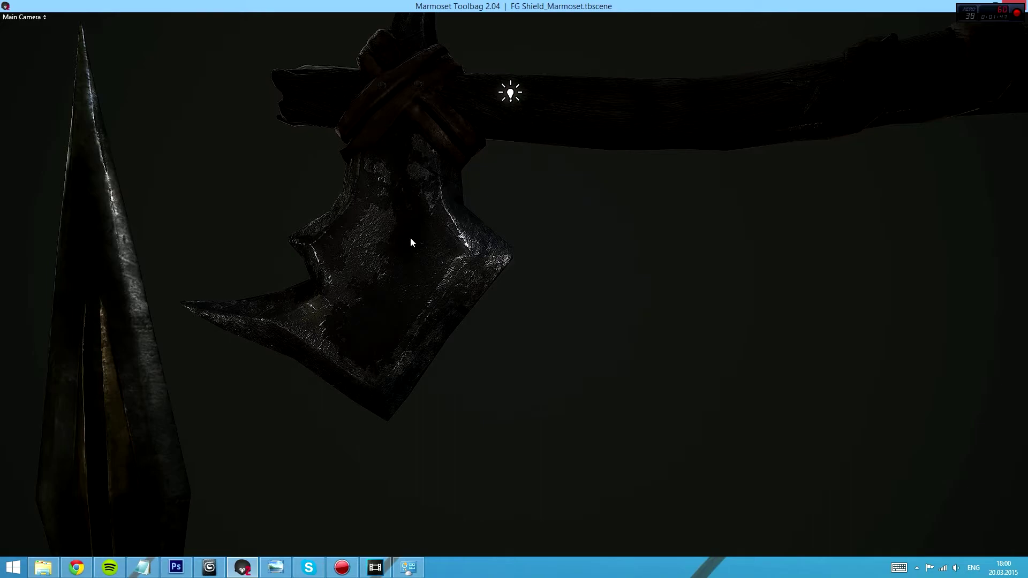
drag(488, 262, 509, 223)
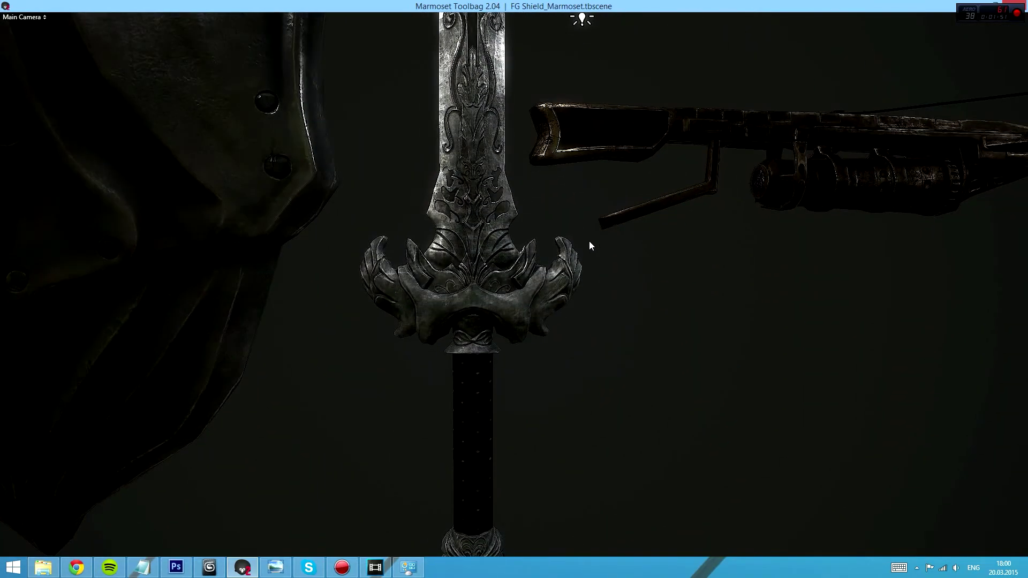
Examine the straight sword's ornate guard and the crossbow, and return to the shield's metal surface
drag(566, 259, 490, 159)
drag(360, 364, 780, 319)
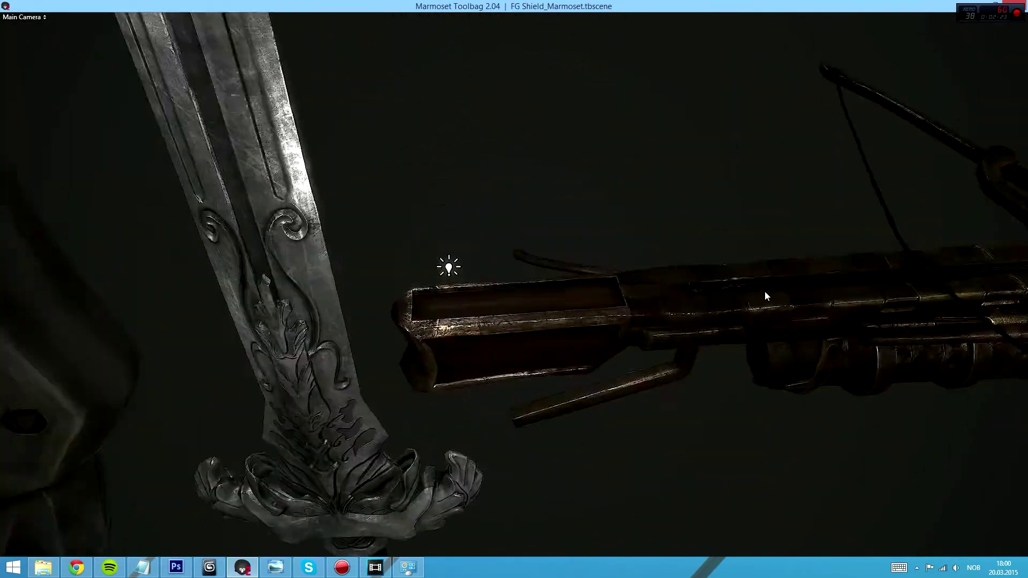
scroll(623, 342, down, 5)
drag(623, 342, 639, 376)
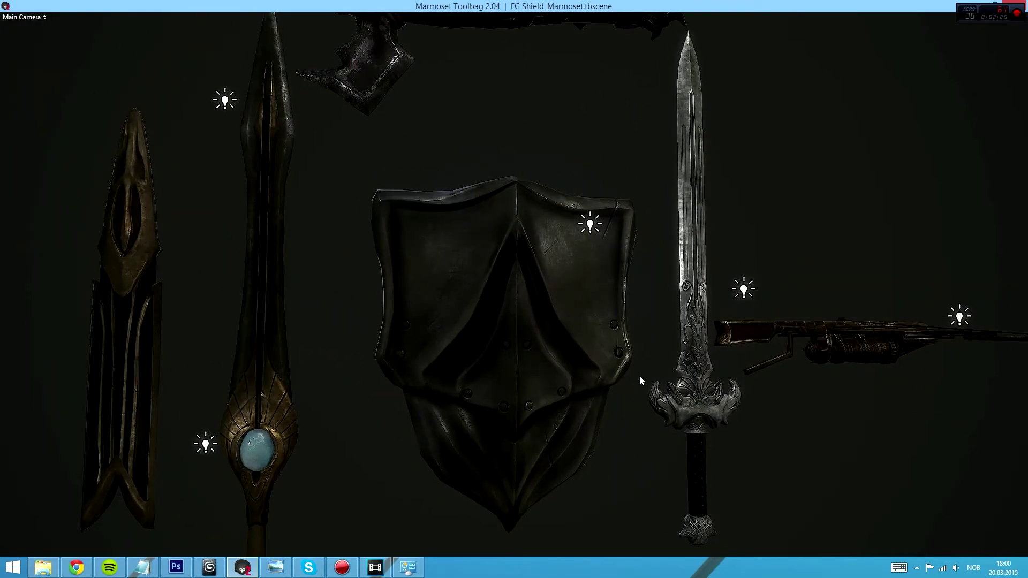
drag(482, 295, 407, 278)
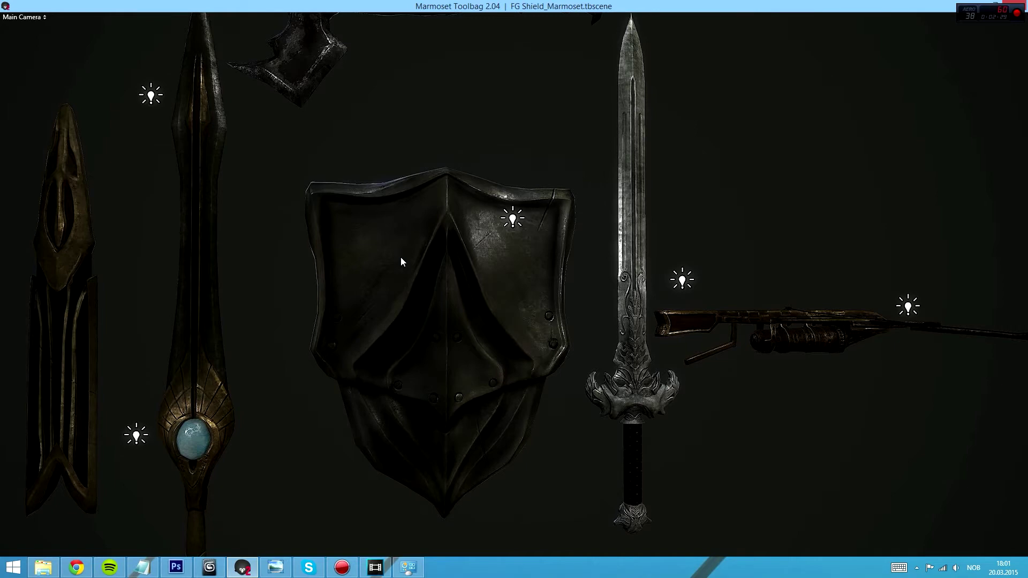
drag(403, 261, 427, 266)
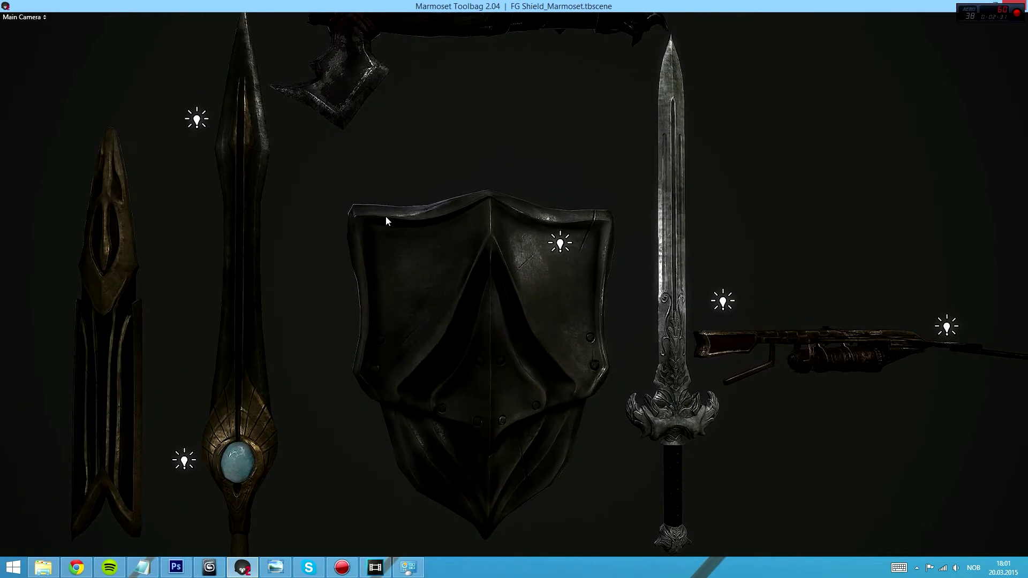
drag(369, 208, 393, 217)
scroll(483, 298, up, 8)
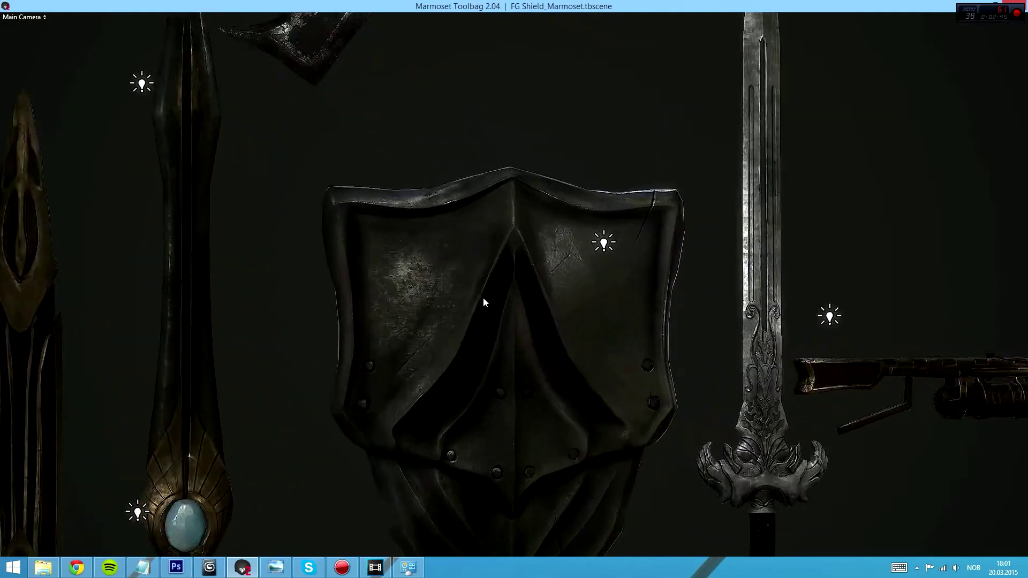
Switch to FG Shield.psd in Photoshop and show the Diffuse group to view the shield's diffuse texture
click(192, 563)
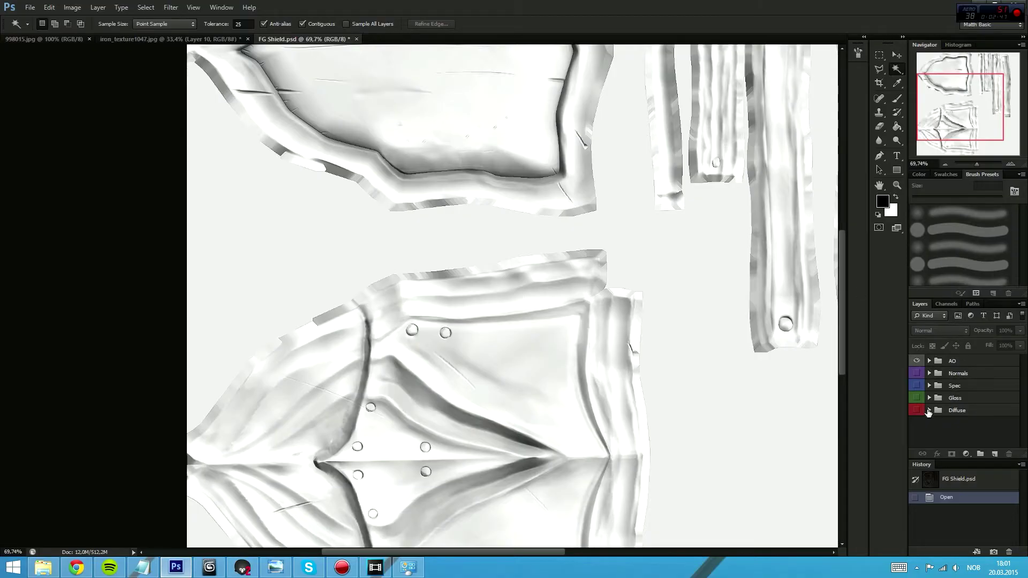
scroll(573, 236, down, 3)
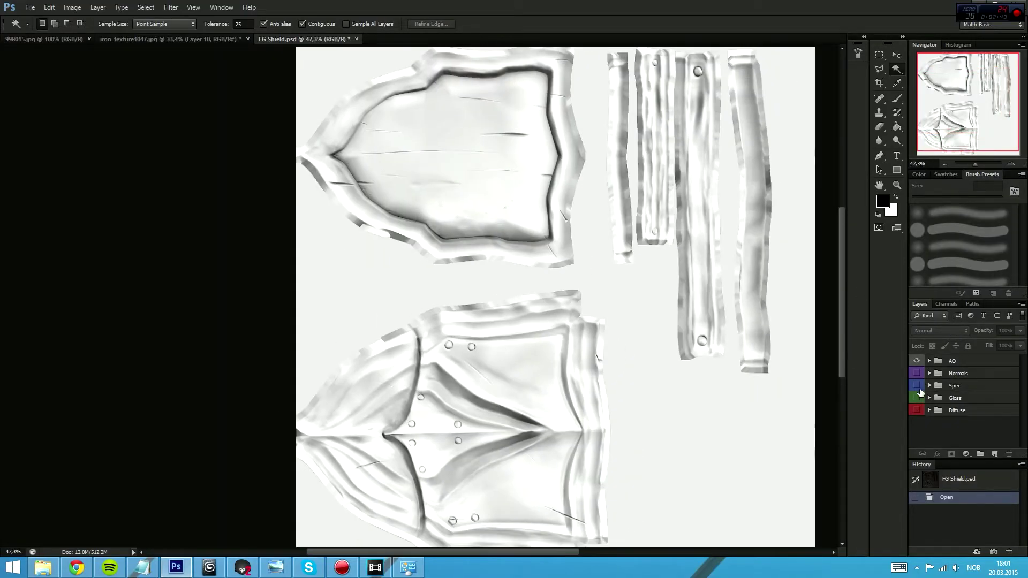
click(916, 410)
click(692, 387)
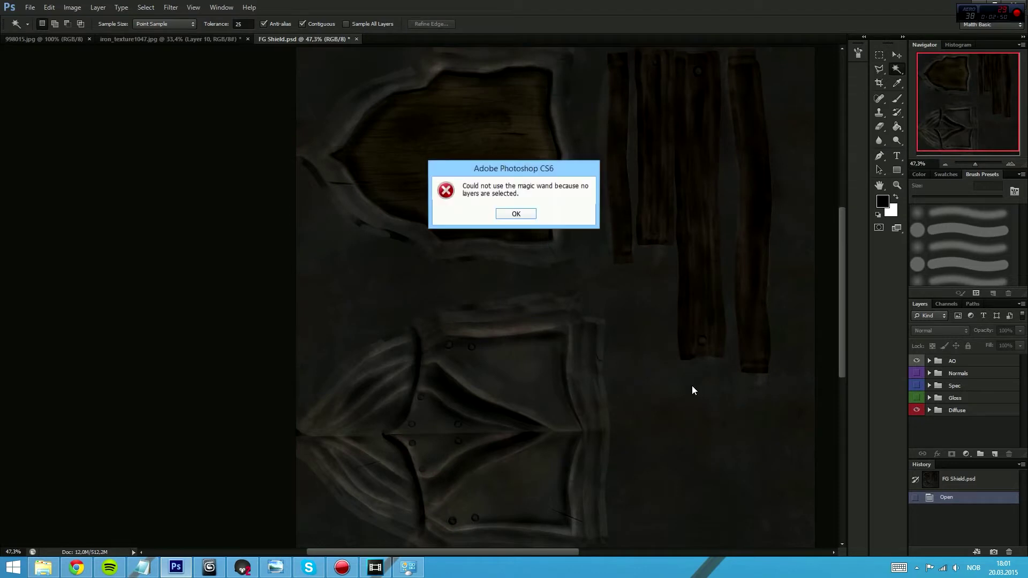
click(516, 214)
scroll(608, 362, up, 5)
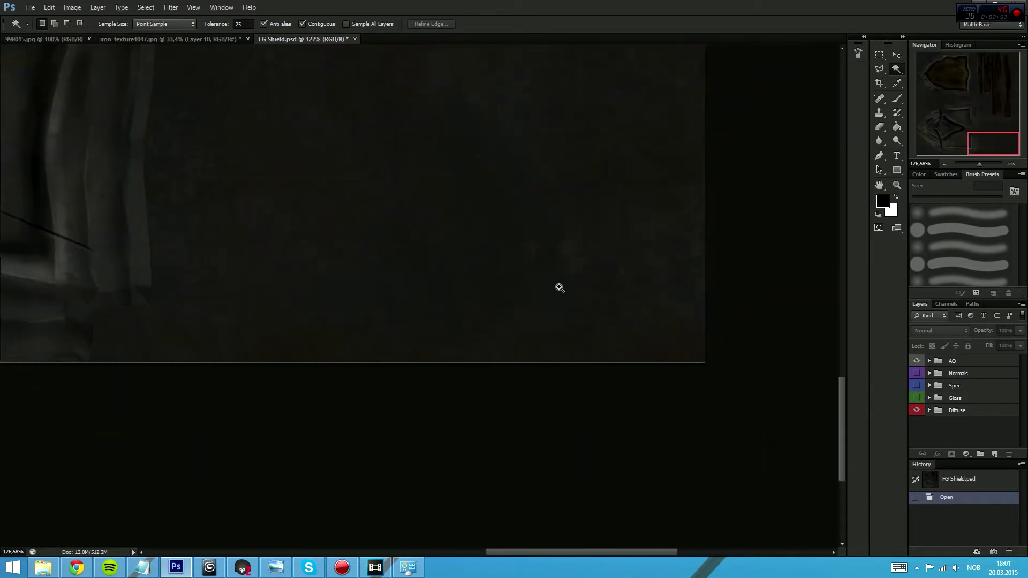
scroll(560, 287, down, 5)
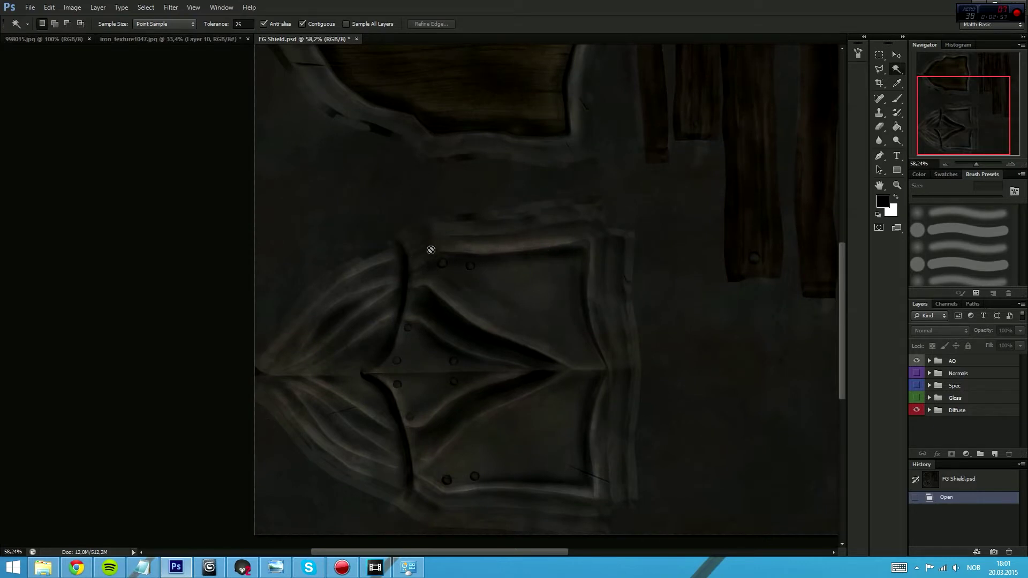
Inspect the BET, ET, HighLights and FAO layers in the Main subgroup of the Diffuse group's Metal folder, and collapse Main
click(930, 411)
scroll(957, 407, down, 3)
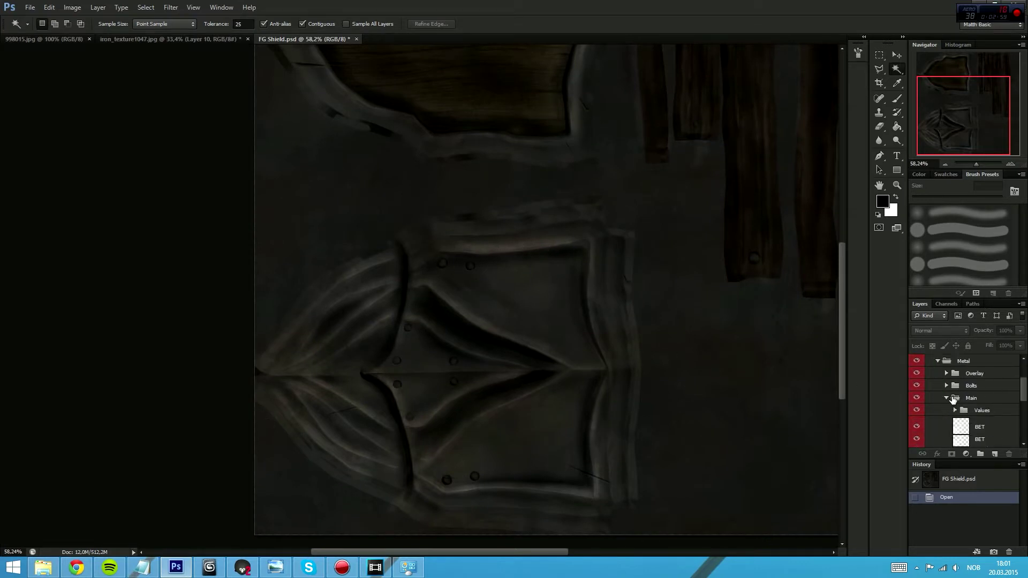
scroll(963, 399, down, 2)
click(1000, 393)
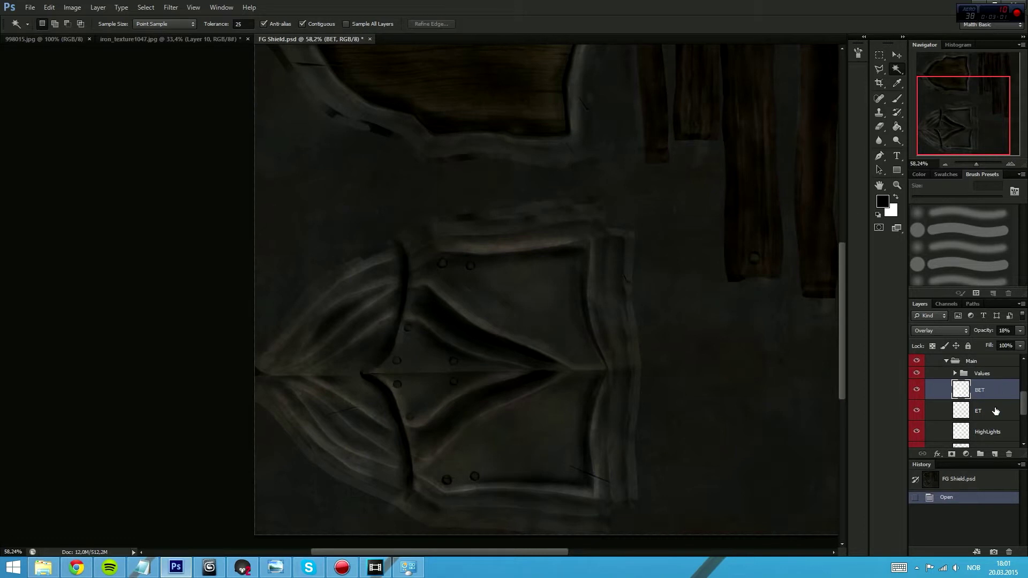
click(996, 410)
scroll(995, 412, down, 1)
click(994, 418)
click(996, 380)
click(982, 398)
scroll(982, 401, down, 1)
click(979, 415)
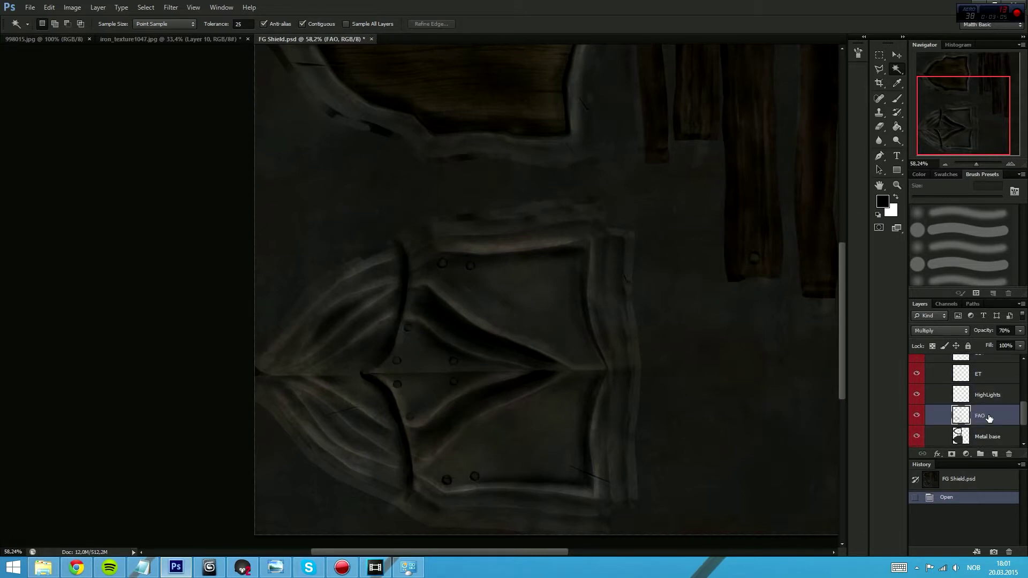
scroll(988, 415, up, 1)
click(999, 409)
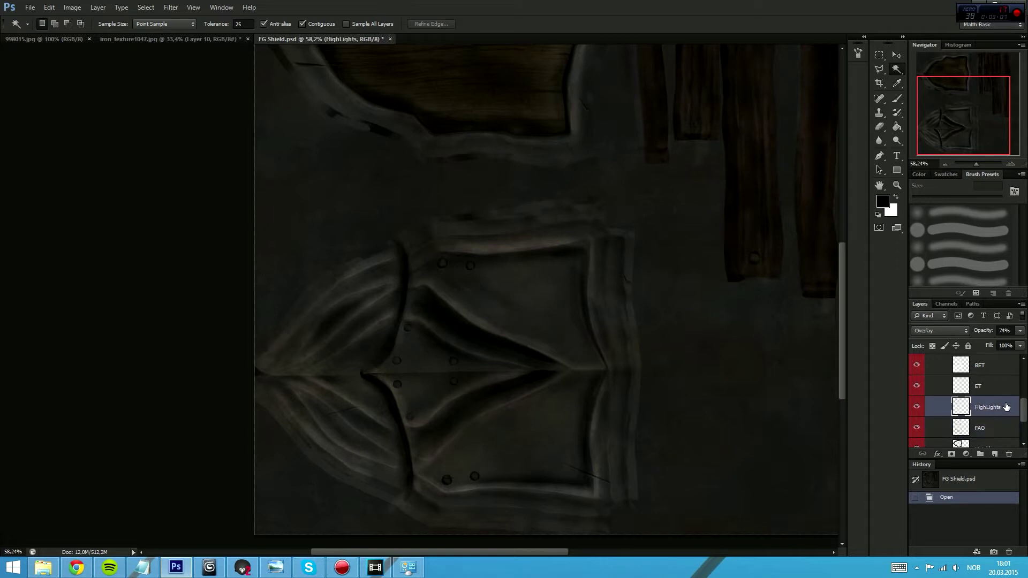
scroll(1004, 409, up, 3)
click(946, 398)
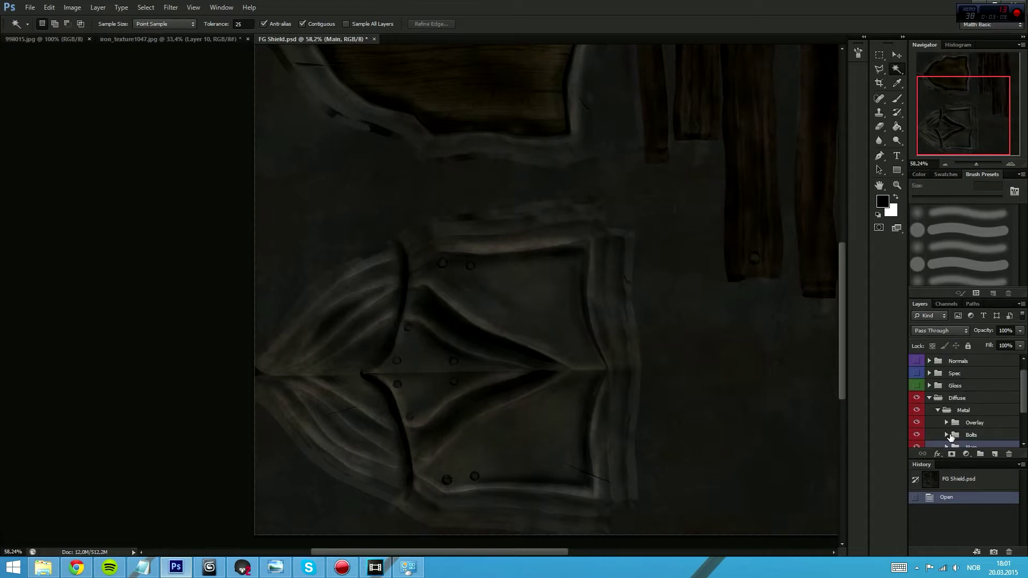
View the wooden part of the diffuse texture, and collapse and hide the Diffuse group
drag(636, 251, 619, 369)
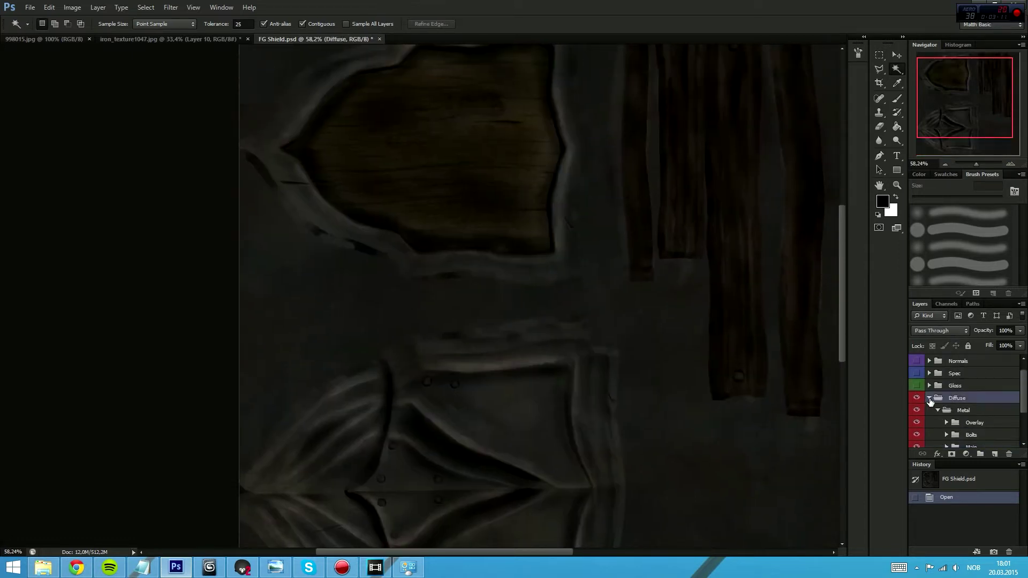
click(930, 399)
click(916, 410)
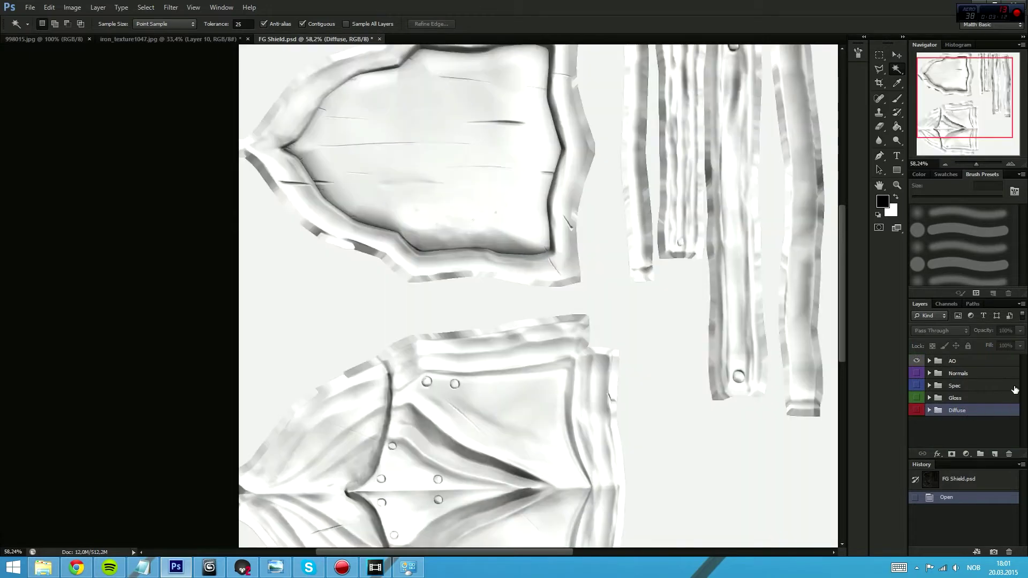
Show the Spec group, examine the shield front's edge highlights and metal grunge up close, and hide the group again
click(916, 385)
drag(643, 286, 614, 420)
scroll(523, 292, up, 5)
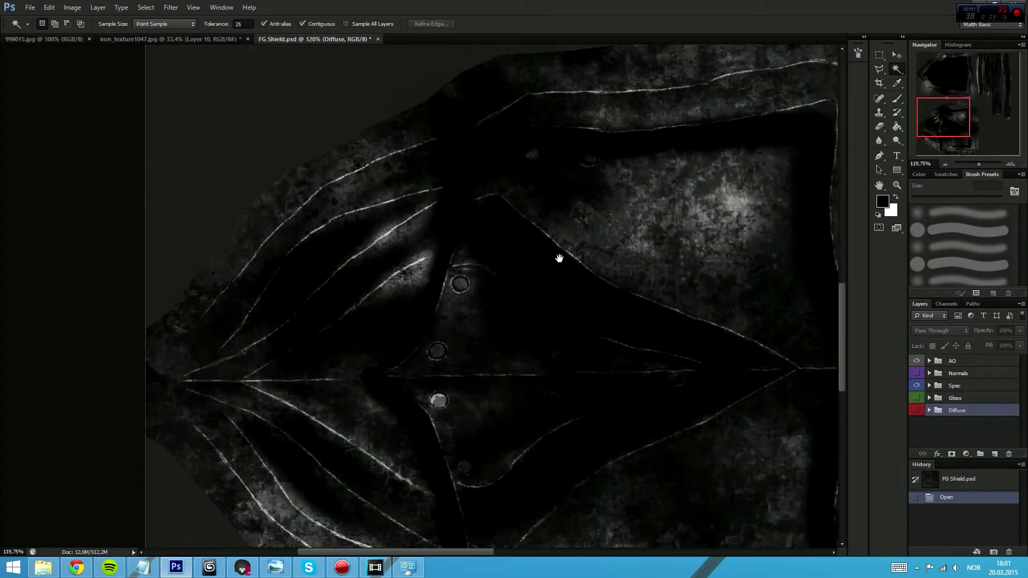
drag(559, 258, 558, 247)
drag(670, 206, 383, 197)
drag(484, 419, 556, 326)
drag(657, 339, 645, 384)
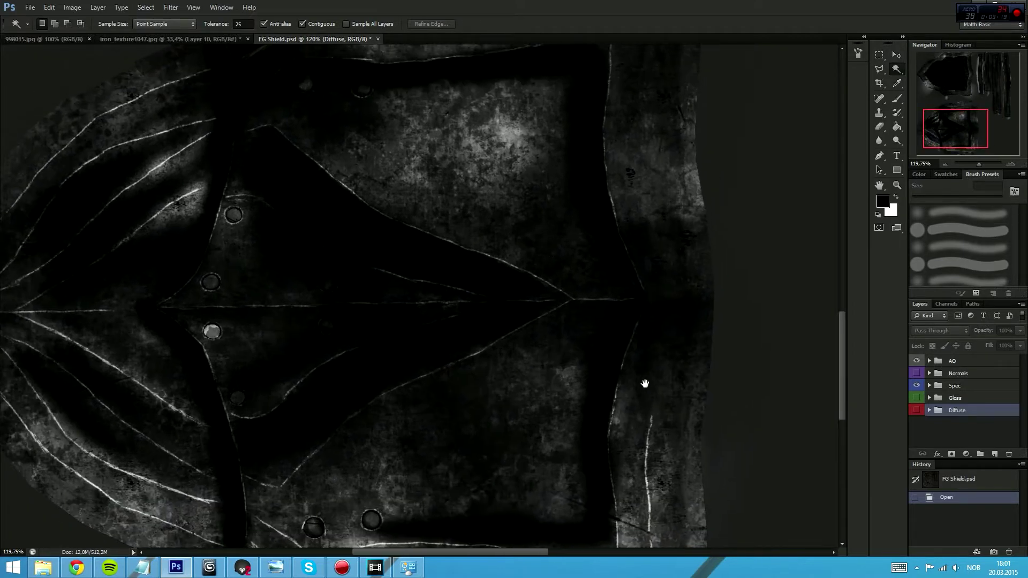
click(916, 387)
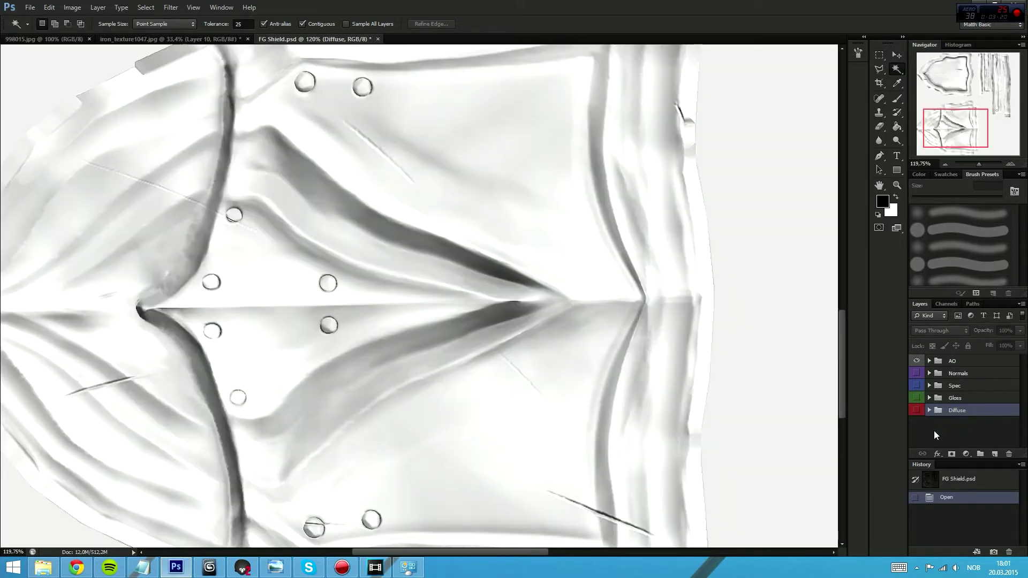
Show the Gloss group and examine the gloss texture of the shield's front and surrounding parts
click(917, 398)
ctrl+click(735, 362)
drag(735, 361, 701, 356)
drag(718, 314, 668, 346)
drag(584, 232, 572, 289)
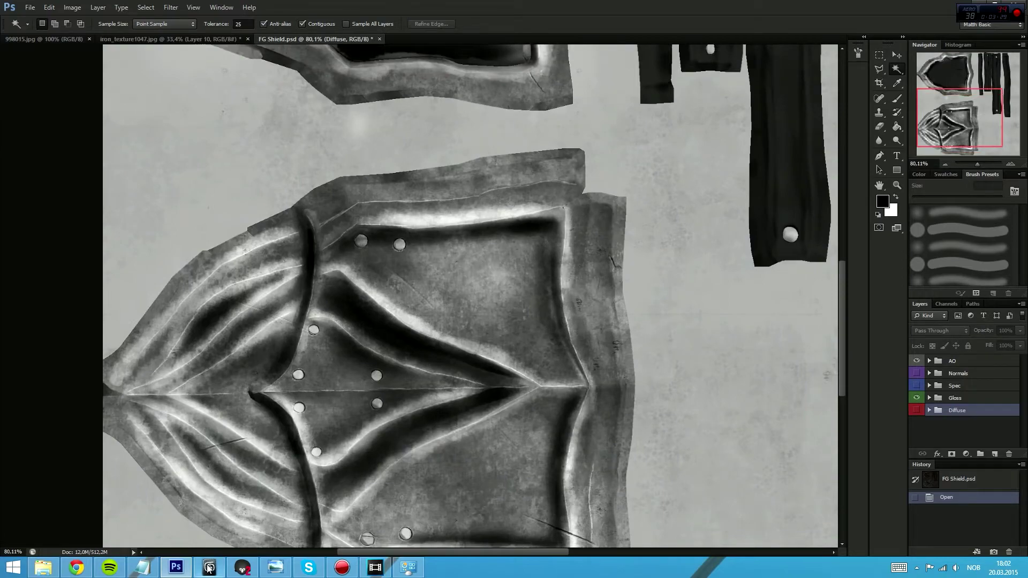
Switch to 3ds Max and examine the sword model in Metal Sword_Demo.max up close and as a whole
click(209, 568)
scroll(514, 321, down, 3)
drag(514, 338, 305, 324)
scroll(415, 316, up, 4)
drag(416, 317, 472, 354)
scroll(407, 334, down, 5)
scroll(428, 332, up, 3)
scroll(472, 354, down, 2)
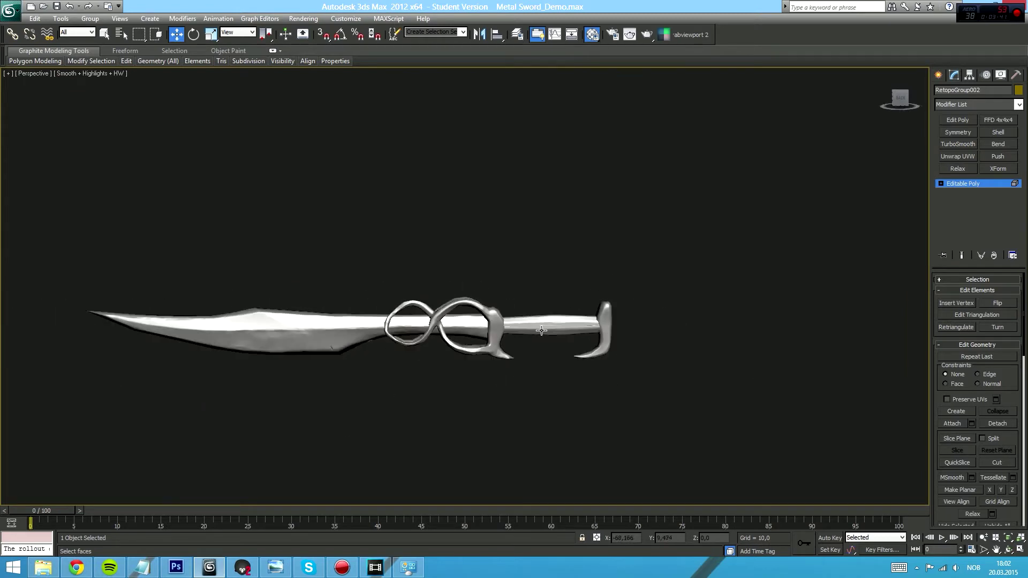
Try selecting separate elements of the sword mesh around the grip and guard, and undo the last two changes
key(5)
key(5)
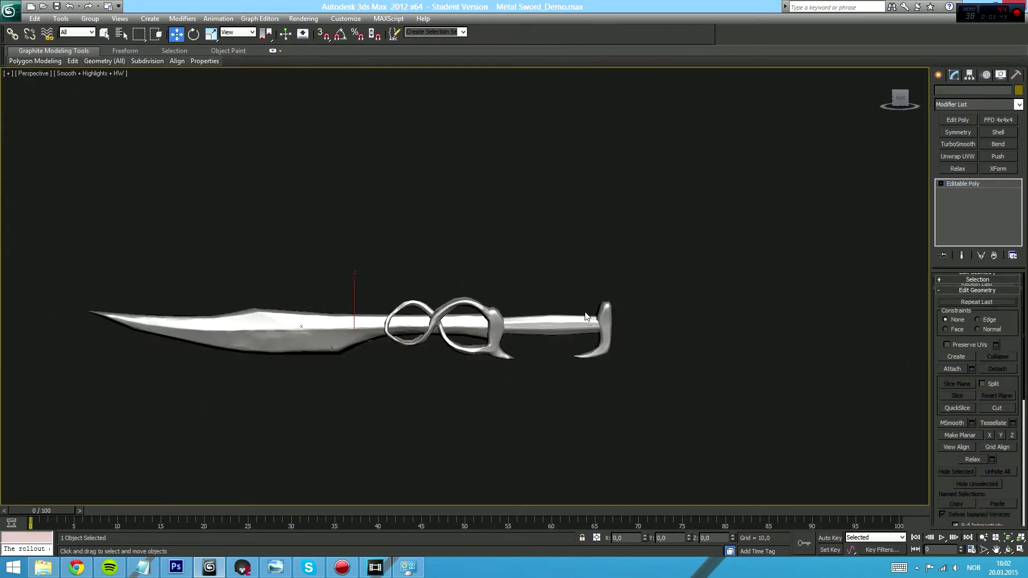
click(552, 326)
scroll(578, 349, up, 4)
click(617, 295)
scroll(599, 316, down, 2)
drag(578, 345, 573, 339)
drag(786, 285, 80, 458)
key(ctrl+z)
key(ctrl+z)
Examine the separate mesh elements that make up the sword around its guard and grip, and clear the element selection
click(565, 406)
click(601, 350)
scroll(495, 318, up, 5)
drag(464, 269, 342, 238)
click(408, 278)
scroll(450, 291, down, 3)
drag(482, 282, 784, 363)
scroll(547, 275, down, 3)
click(792, 345)
click(716, 362)
drag(585, 356, 582, 353)
click(421, 287)
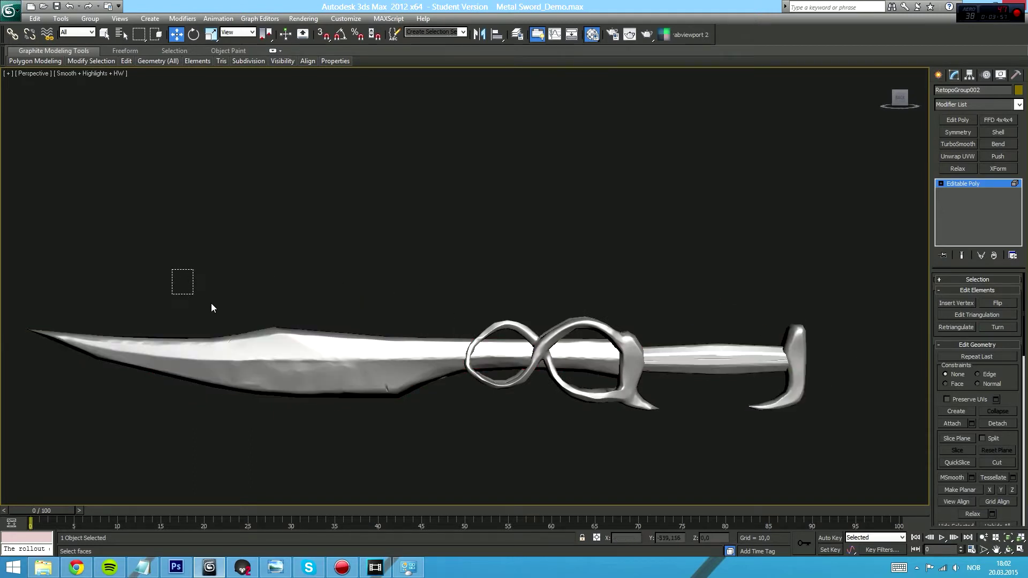
Try pulling the guard and pommel elements up off the sword to separate its parts, and undo the moves
drag(211, 307, 929, 366)
drag(67, 393, 63, 392)
click(665, 266)
drag(412, 290, 376, 355)
drag(627, 302, 607, 333)
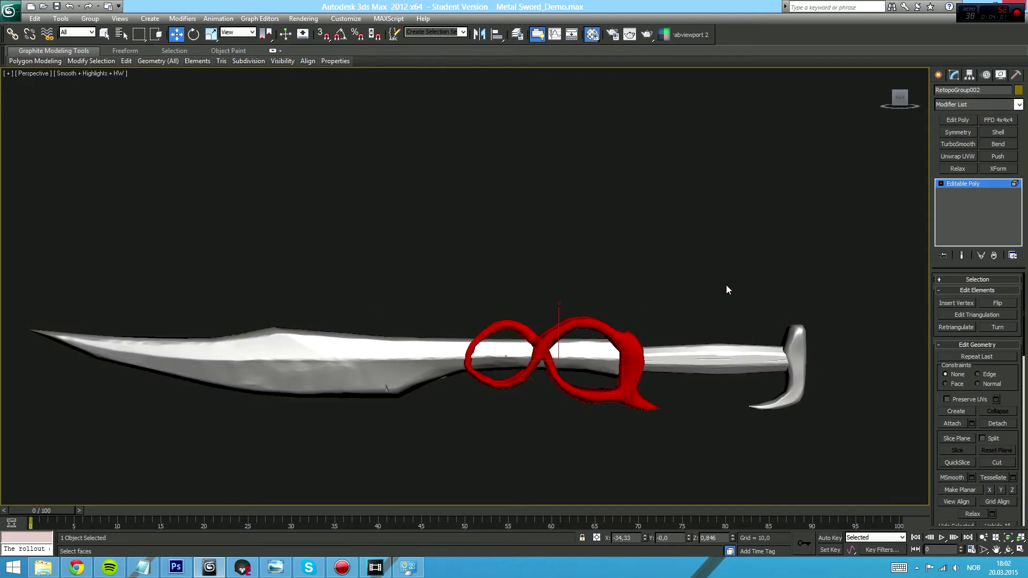
drag(788, 326, 805, 199)
click(858, 317)
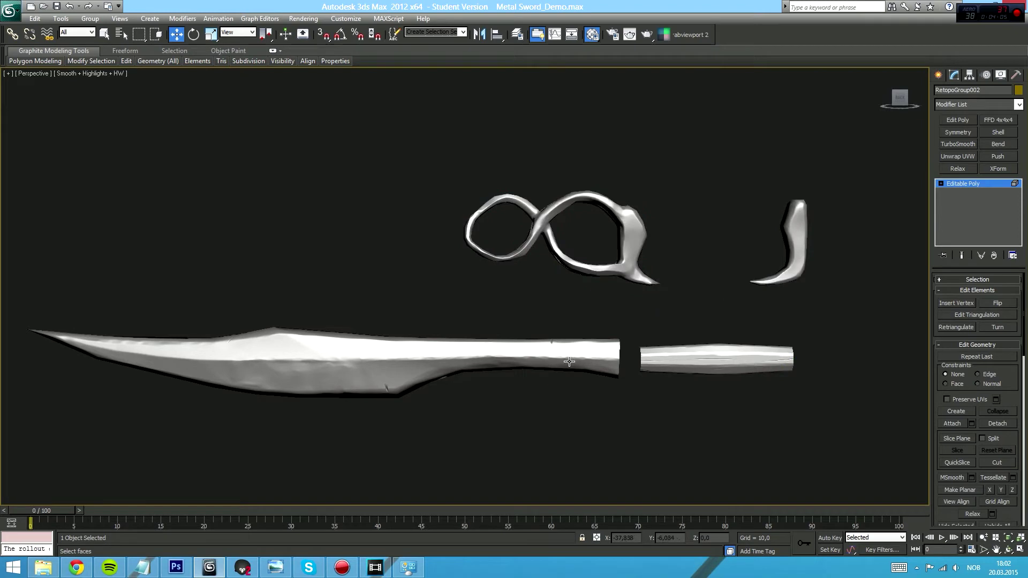
drag(394, 398, 155, 438)
key(ctrl+z)
key(ctrl+z)
key(ctrl+z)
click(488, 430)
mouse_move(407, 433)
mouse_down()
mouse_move(428, 384)
mouse_move(426, 405)
mouse_up()
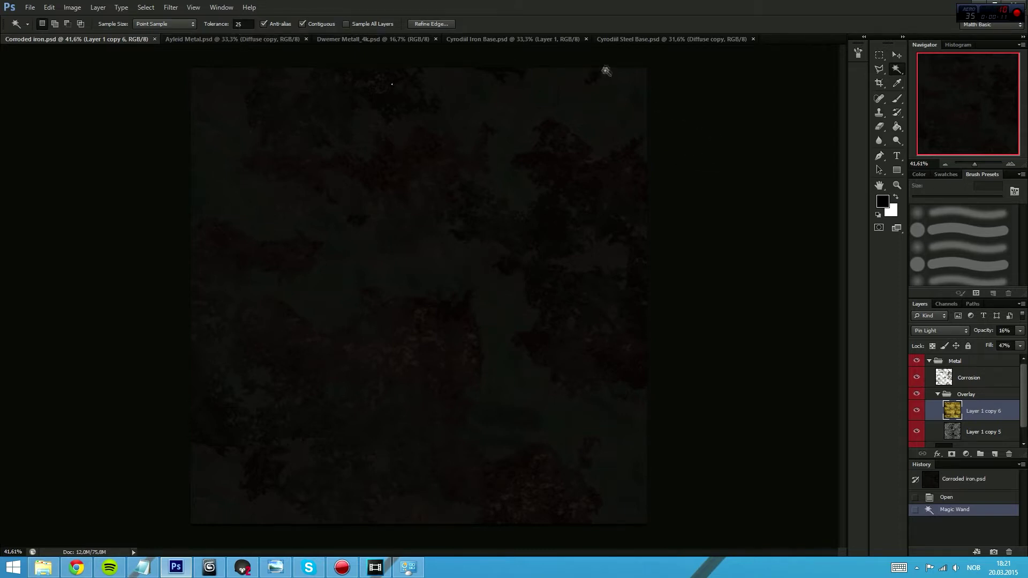
Reorder the open Photoshop documents so Cyrodiil Iron Base.psd follows Cyrodiil Steel Base.psd, and return to Corroded iron.psd
drag(648, 33, 683, 36)
drag(172, 38, 666, 298)
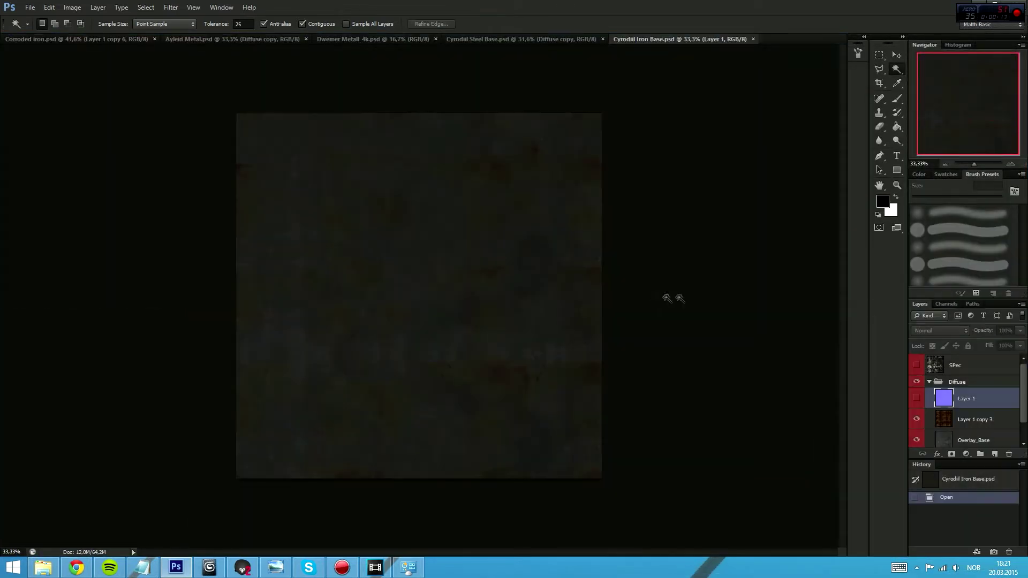
click(96, 39)
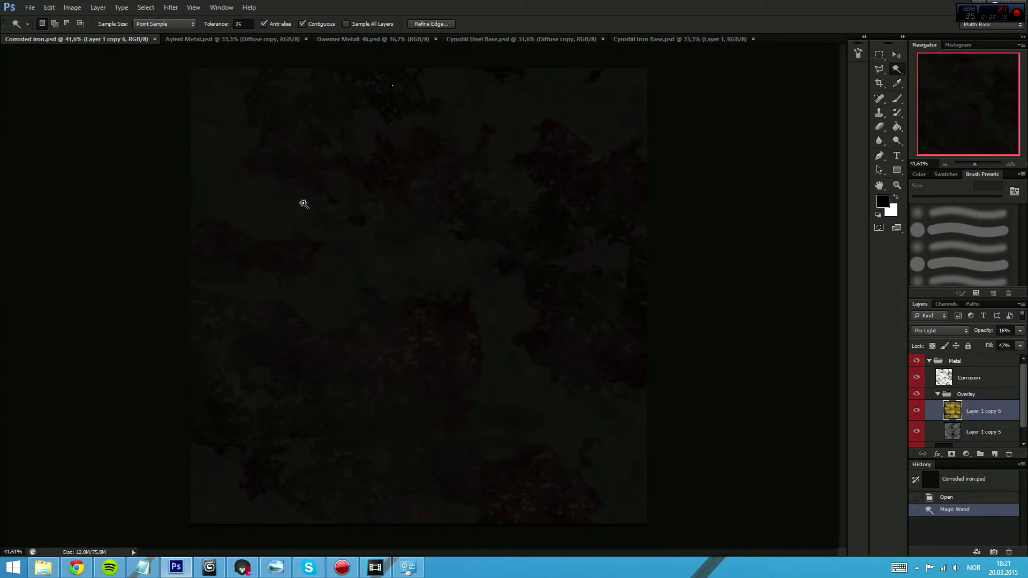
Switch to Marmoset Toolbag, examine the axe's corroded metal head up close, and return to Photoshop
click(239, 570)
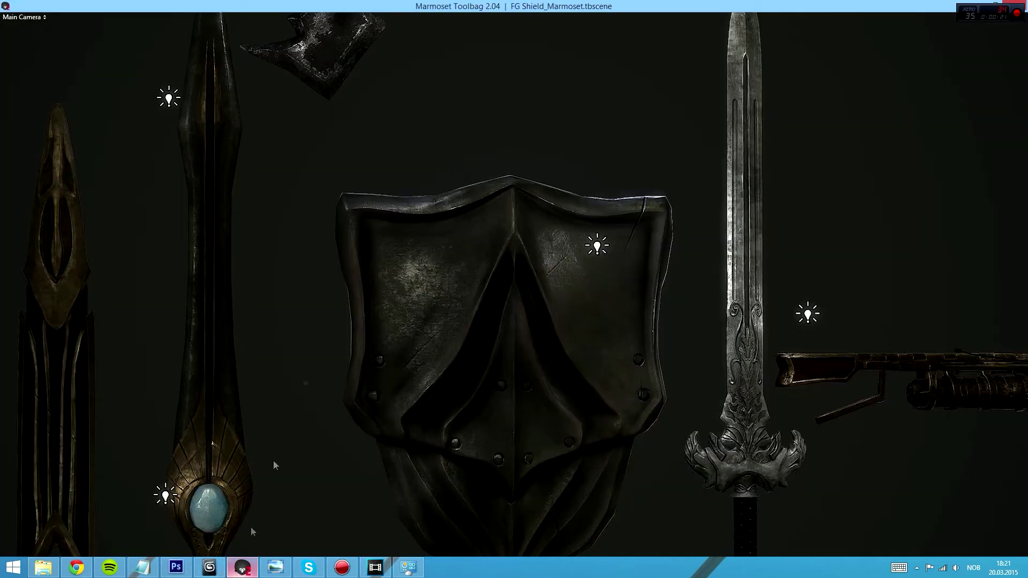
click(352, 42)
drag(384, 80, 561, 444)
click(316, 213)
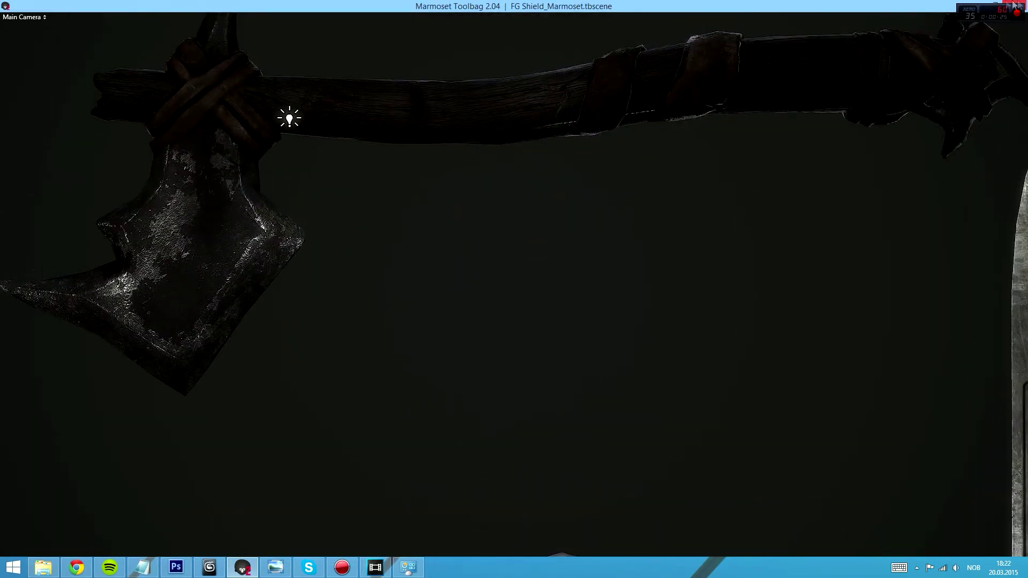
click(988, 4)
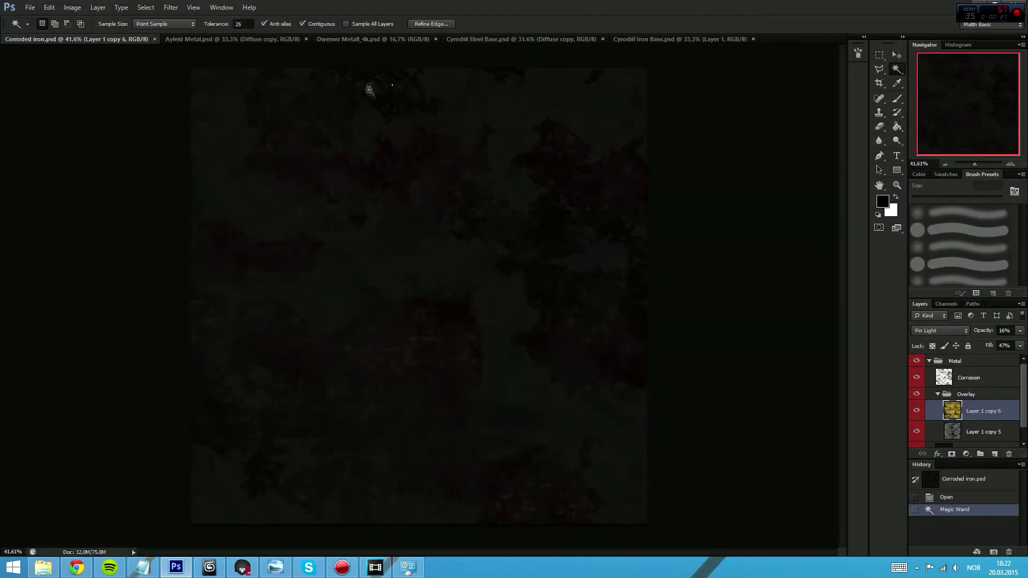
Clear the selection in Corroded iron.psd and examine the rusty patches of the texture at about 100%
key(ctrl+d)
drag(478, 228, 536, 238)
drag(486, 211, 64, 188)
drag(364, 385, 370, 168)
drag(541, 348, 491, 225)
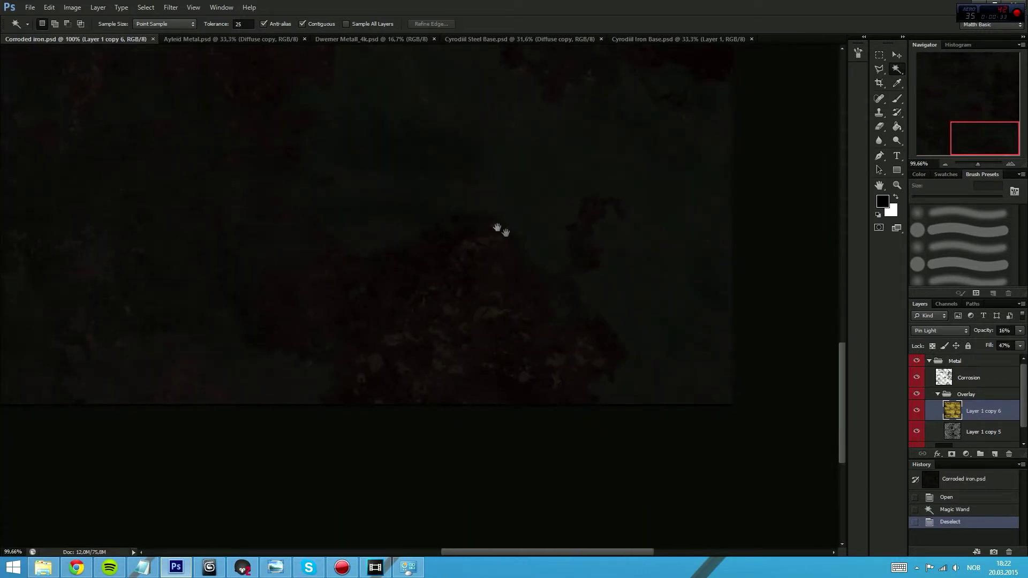
drag(599, 224, 438, 335)
drag(399, 107, 535, 298)
Hide the Corrosion layer to compare the metal without it, and show the layer again
click(916, 378)
drag(688, 285, 653, 332)
drag(677, 249, 692, 334)
click(916, 378)
Examine the rust and dark corrosion spots across the whole corroded iron texture
drag(683, 293, 575, 321)
drag(575, 321, 629, 316)
drag(556, 270, 760, 155)
drag(471, 337, 755, 182)
drag(504, 369, 738, 187)
drag(418, 412, 728, 128)
drag(530, 429, 371, 296)
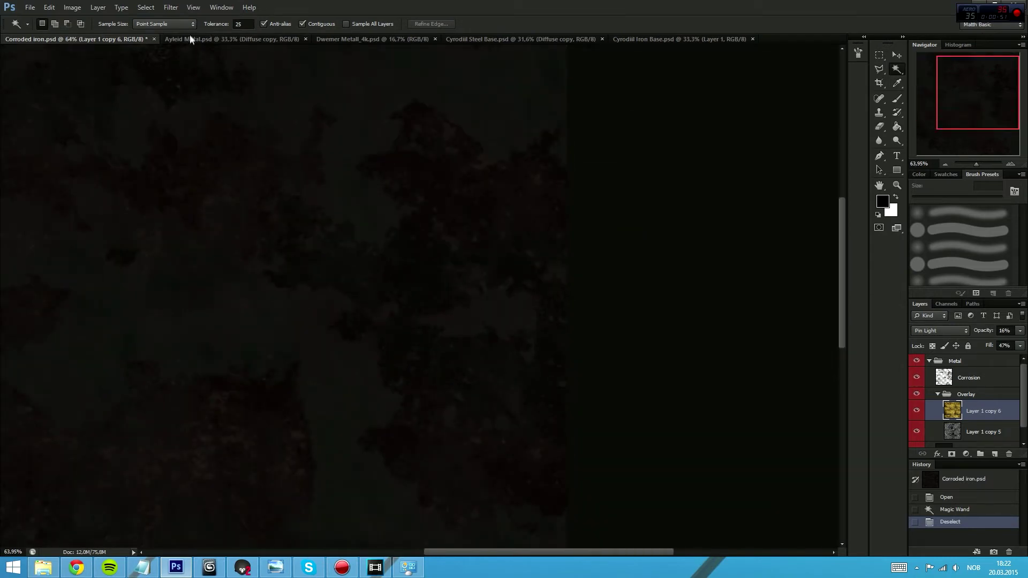
Switch to Ayleid Metal.psd and examine the colour variation and stains across its diffuse texture
click(190, 39)
drag(449, 328, 369, 179)
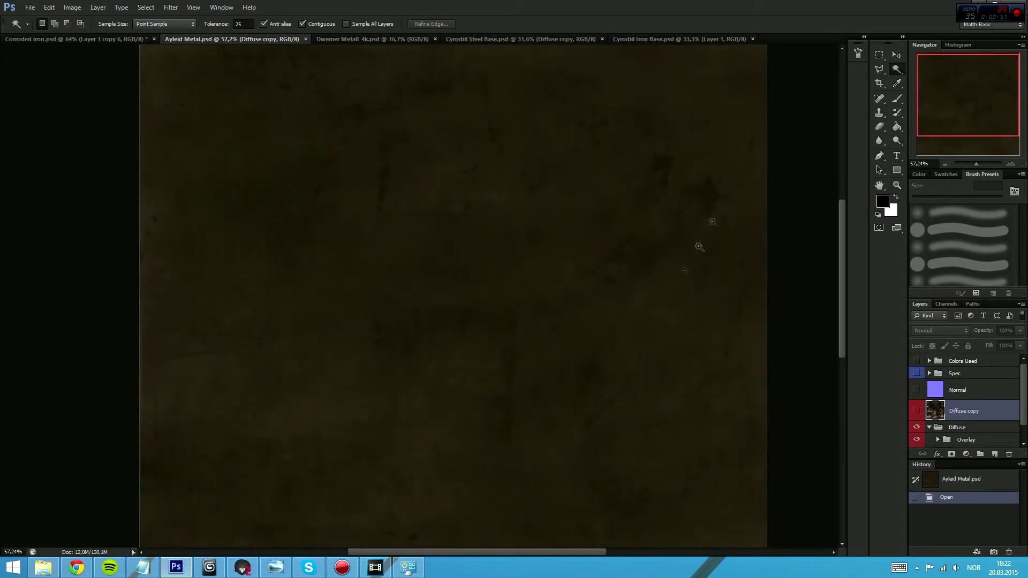
drag(551, 294, 561, 208)
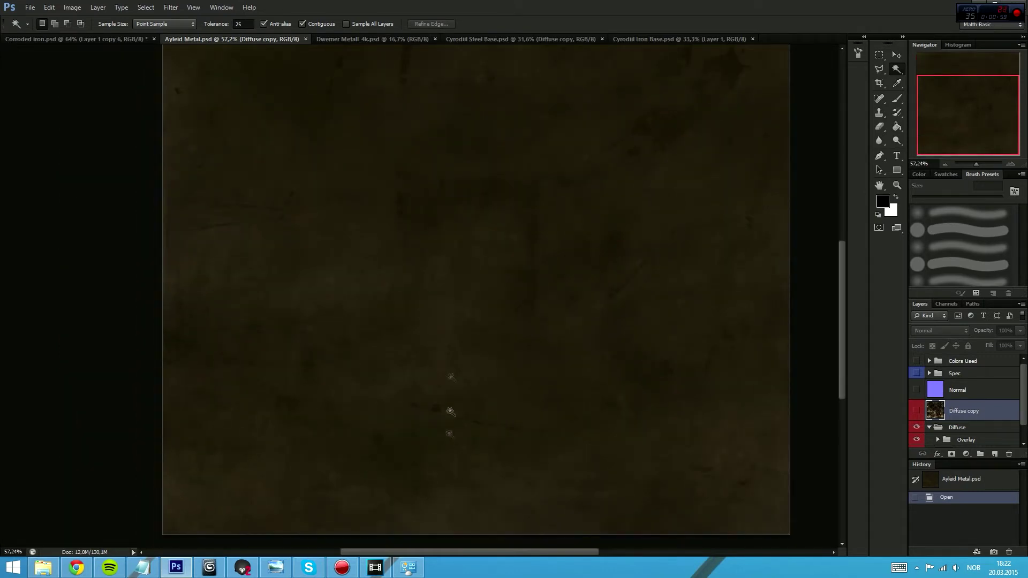
drag(691, 133, 626, 241)
drag(305, 423, 581, 158)
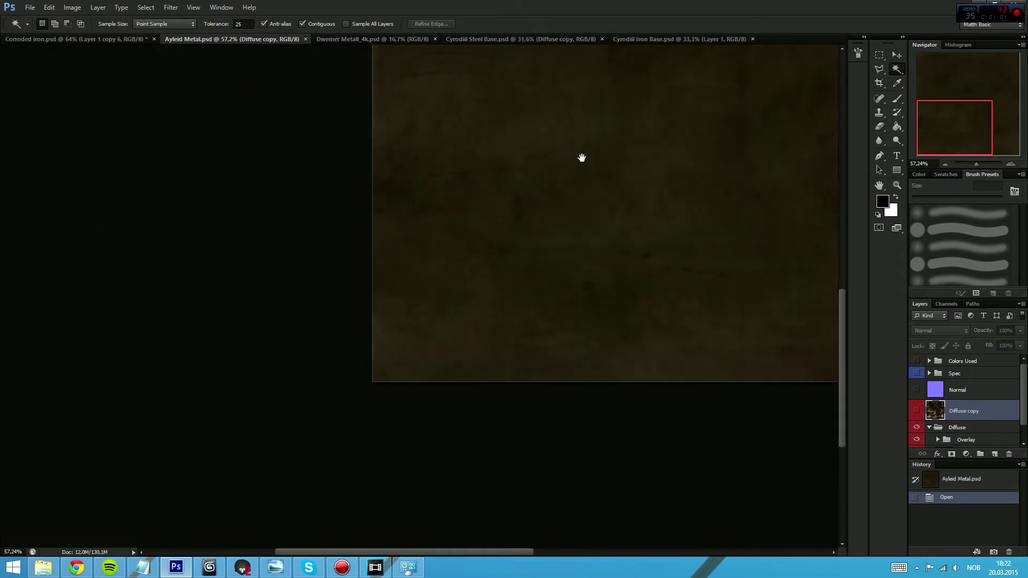
key(ctrl+0)
Switch to Dwemer Metall_4k.psd and examine the metal's colour variation and grunge up close and as a whole
click(360, 41)
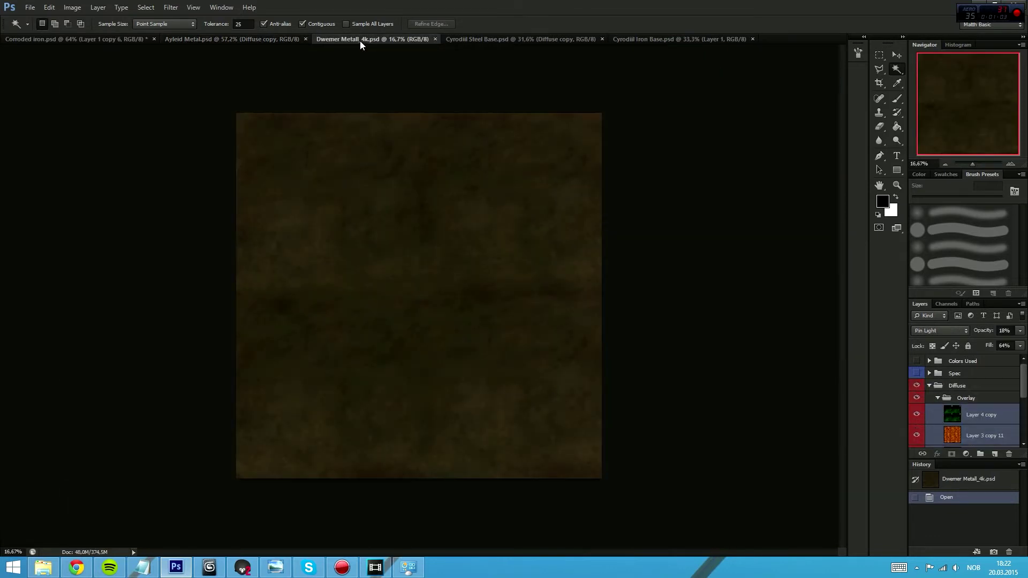
drag(394, 285, 524, 287)
drag(524, 211, 554, 283)
drag(499, 192, 510, 298)
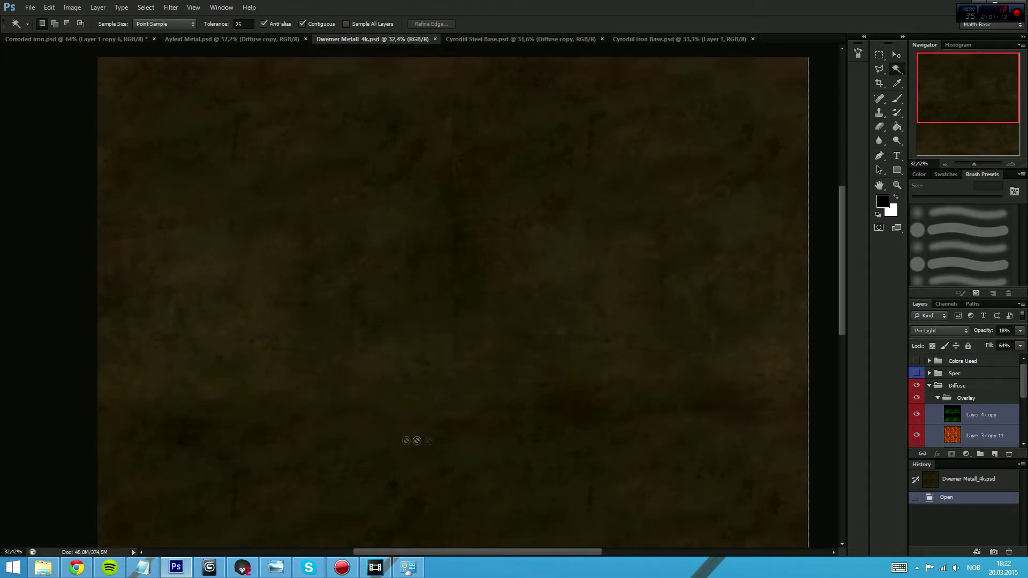
drag(445, 422, 454, 265)
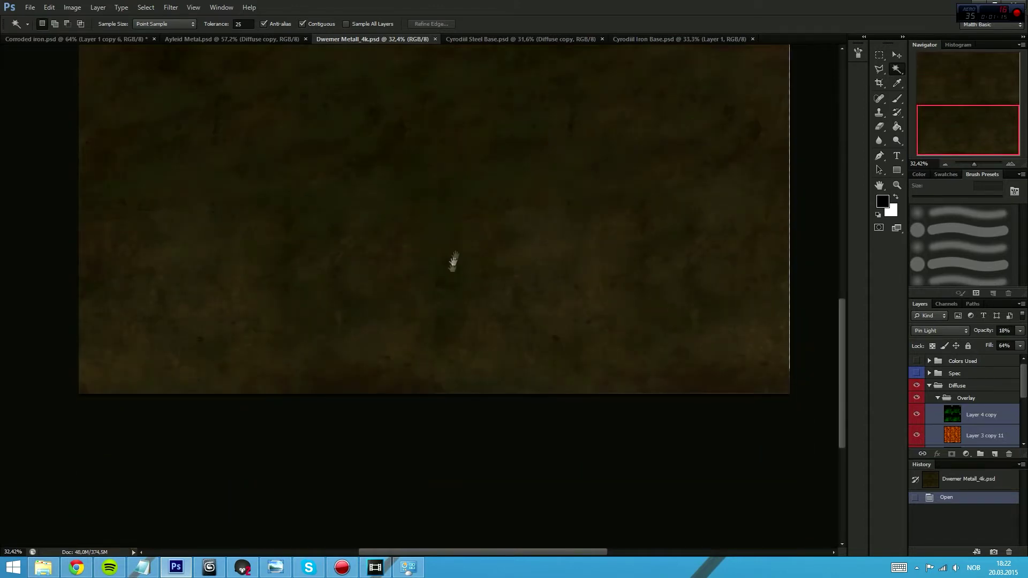
drag(444, 133, 458, 348)
drag(465, 298, 470, 247)
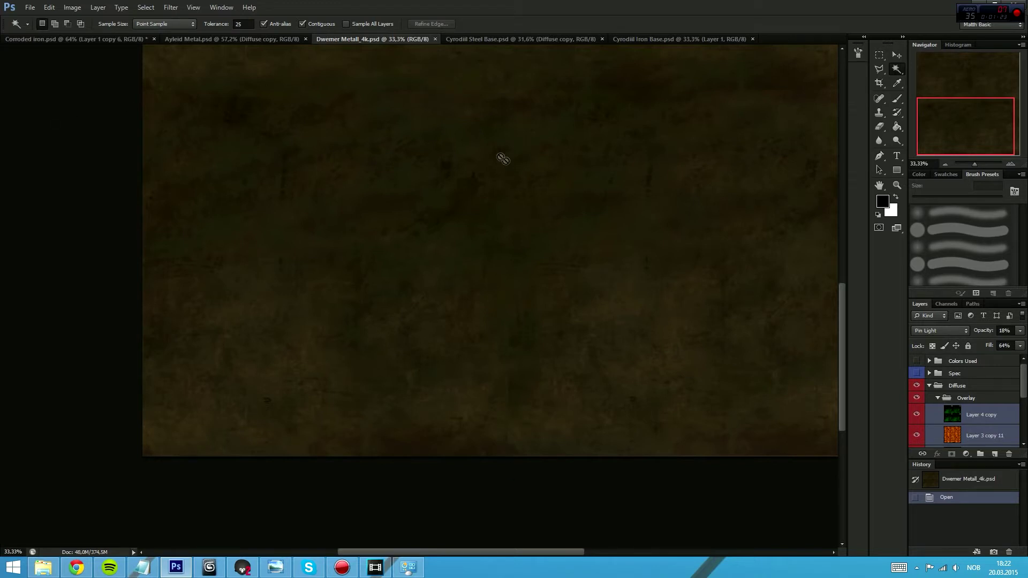
drag(502, 159, 428, 230)
drag(350, 263, 420, 227)
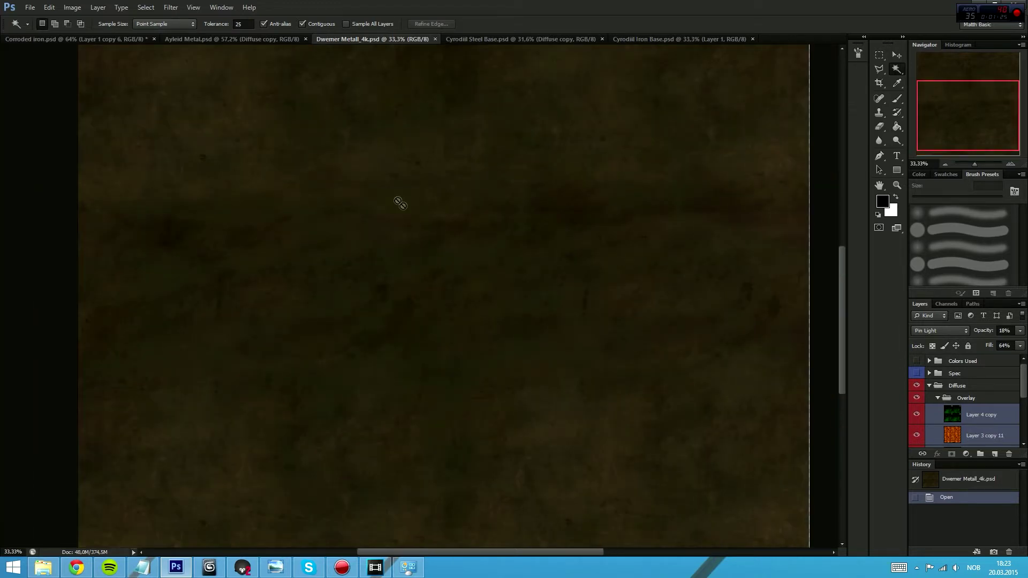
drag(489, 336, 473, 381)
drag(470, 386, 516, 324)
drag(518, 328, 506, 331)
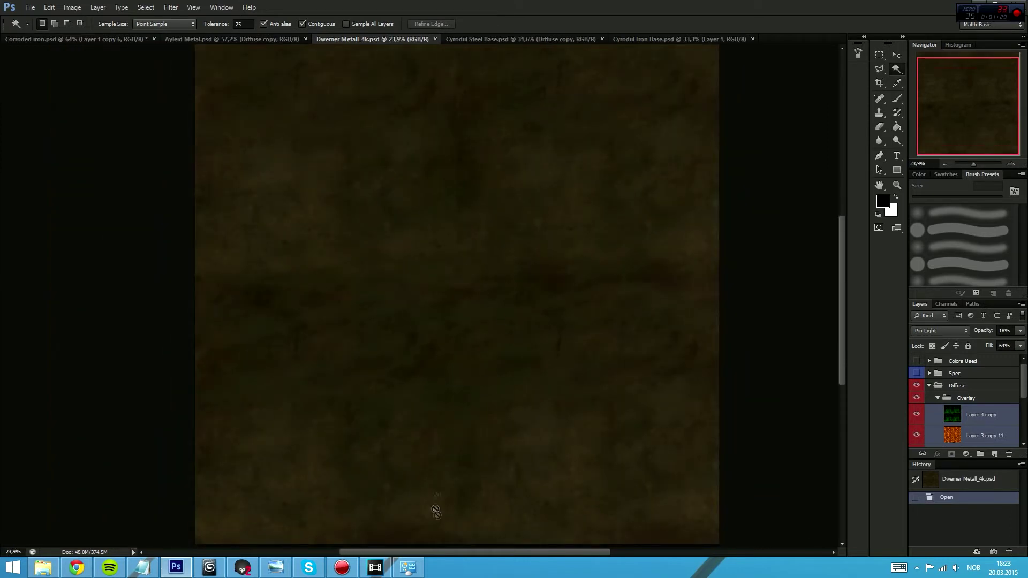
scroll(451, 237, up, 2)
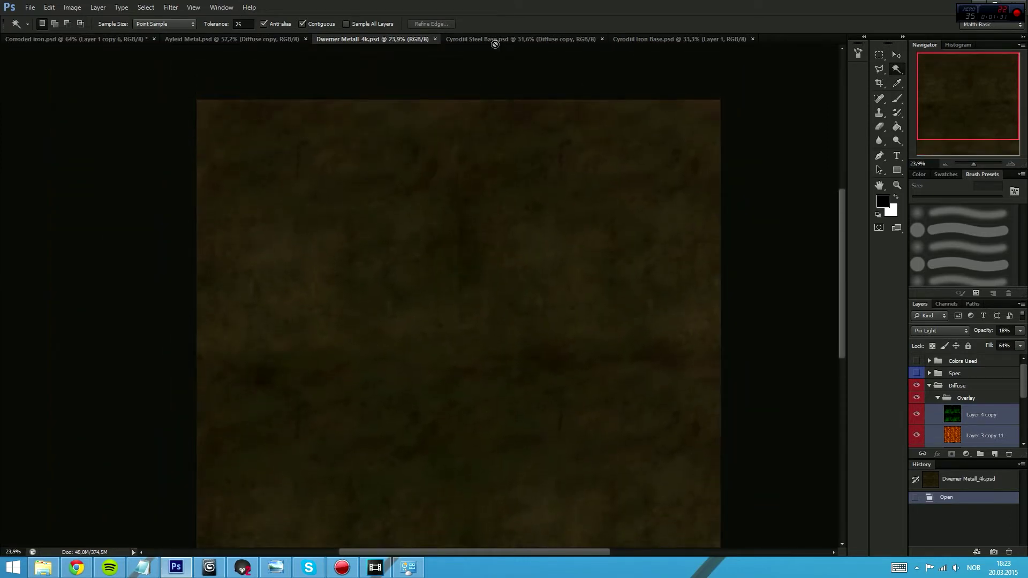
Switch to Cyrodiil Steel Base.psd, examine the steel texture, and briefly toggle the Diffuse copy layer's visibility
click(495, 38)
drag(508, 277, 536, 270)
drag(289, 283, 517, 314)
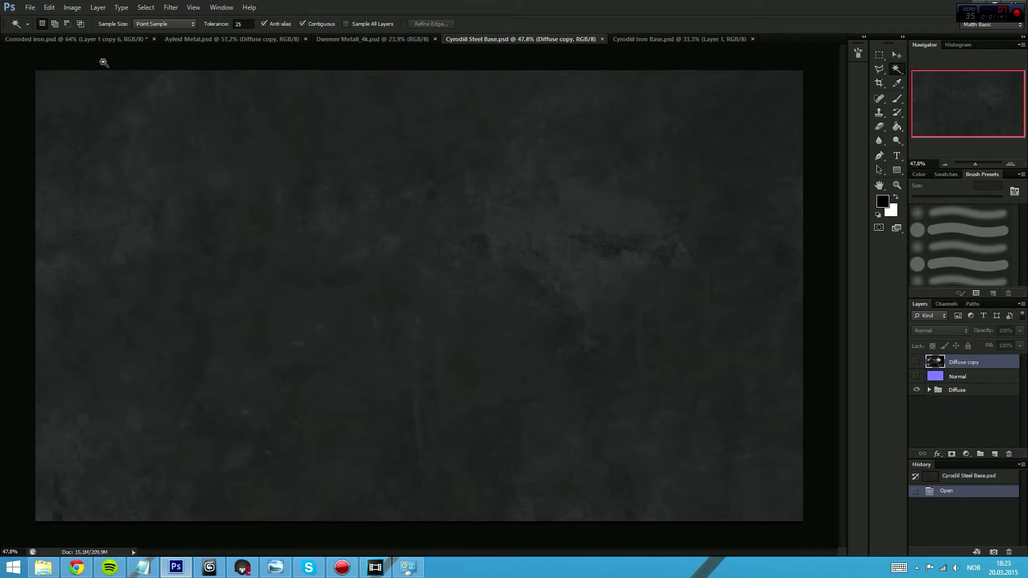
drag(466, 274, 528, 275)
drag(656, 248, 618, 256)
click(596, 421)
drag(597, 421, 440, 350)
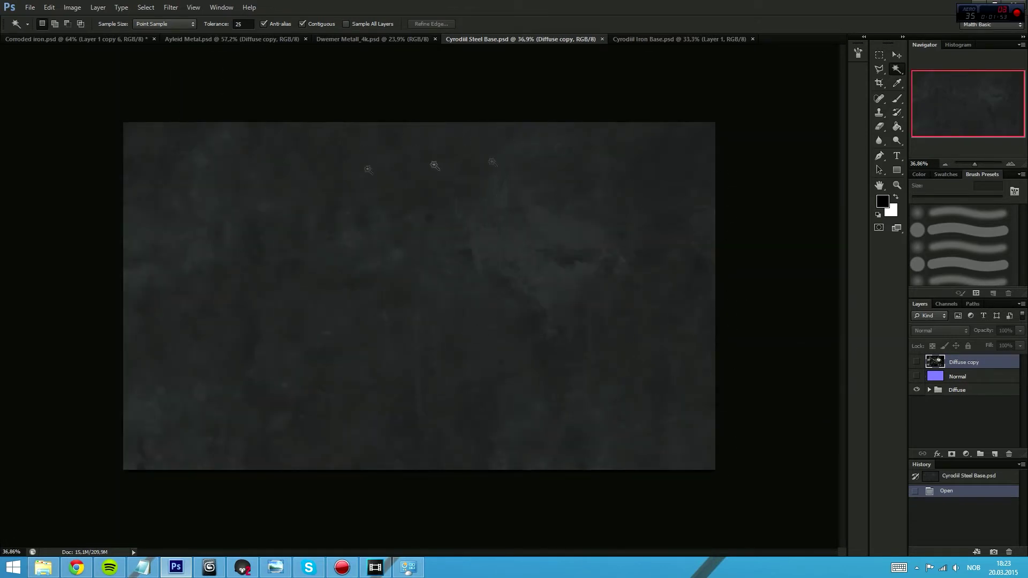
click(916, 362)
click(915, 361)
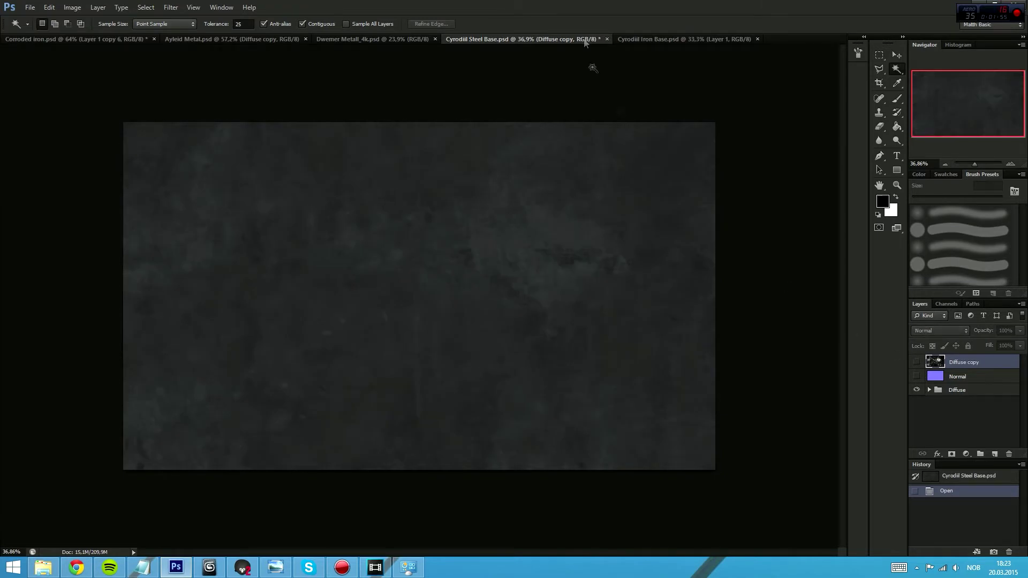
Switch to Cyrodiil Iron Base.psd and examine the rust tints and scratches across the iron texture
click(659, 36)
drag(495, 243, 445, 353)
drag(535, 353, 507, 349)
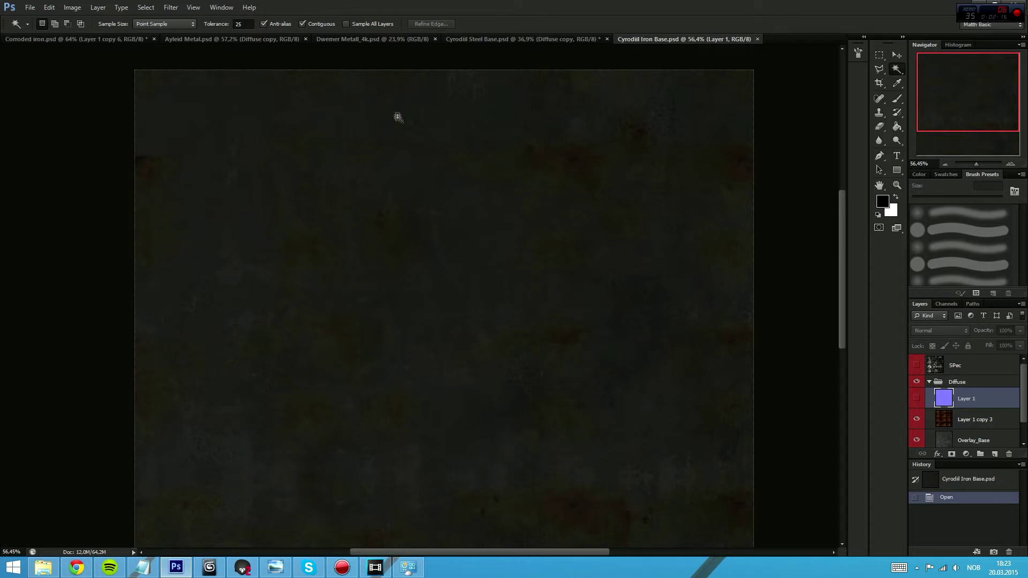
drag(455, 189, 442, 92)
drag(456, 222, 464, 199)
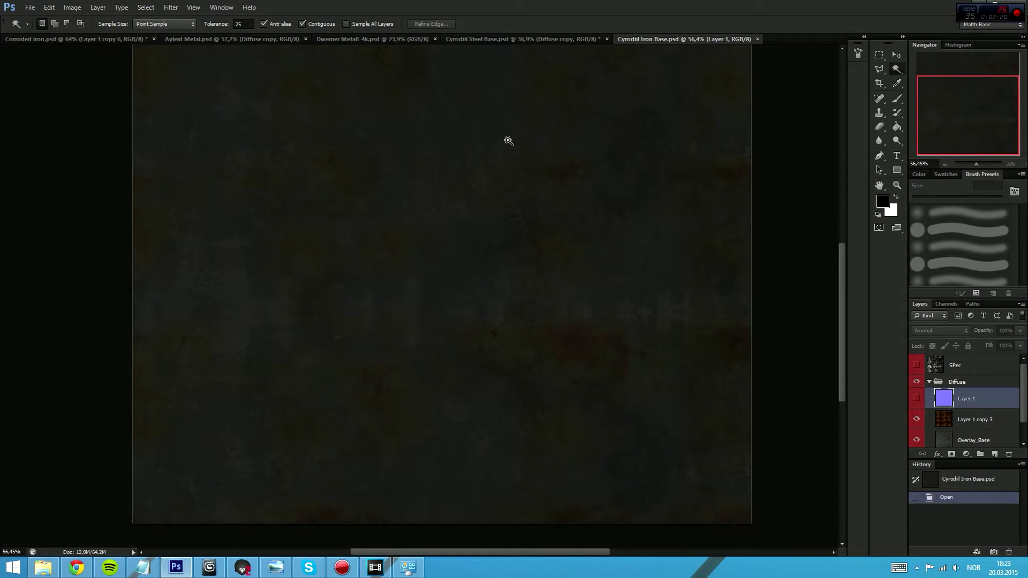
drag(548, 139, 600, 154)
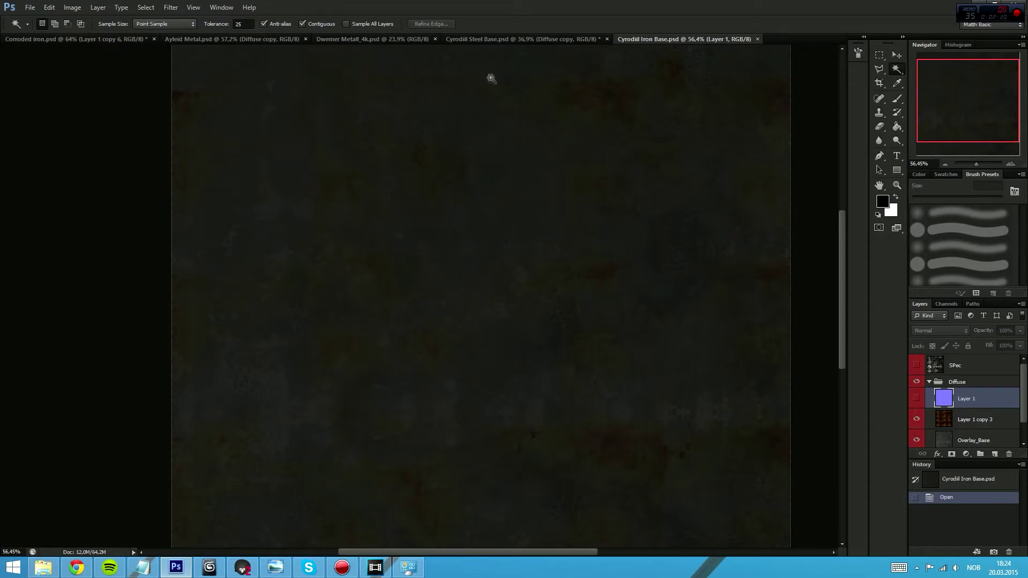
Compare the Steel Base, Dwemer, Ayleid and Corroded iron textures with each other, finishing on Cyrodiil Steel Base.psd
click(497, 39)
click(368, 41)
click(258, 37)
click(353, 37)
click(247, 35)
click(111, 37)
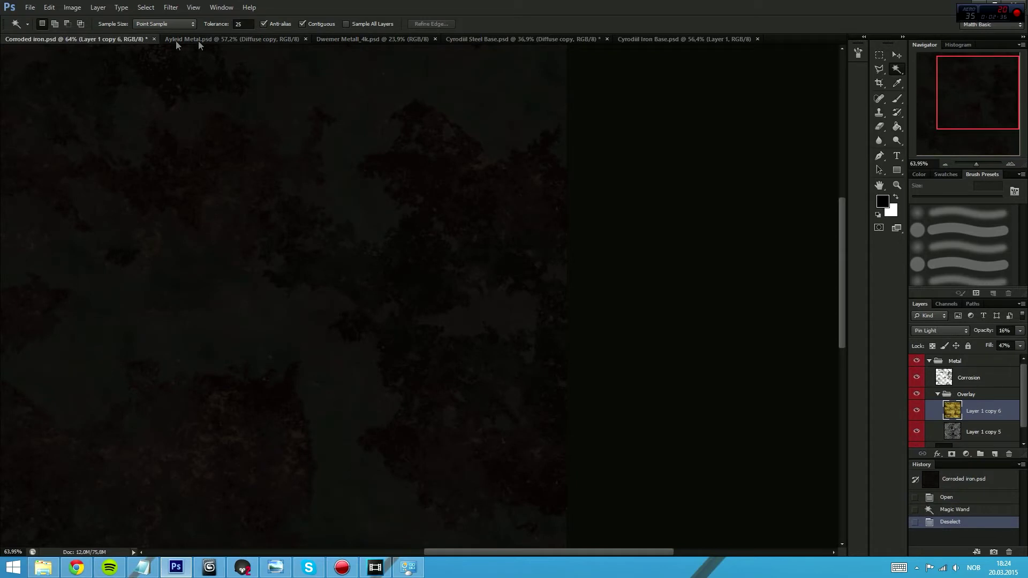
click(372, 41)
click(481, 40)
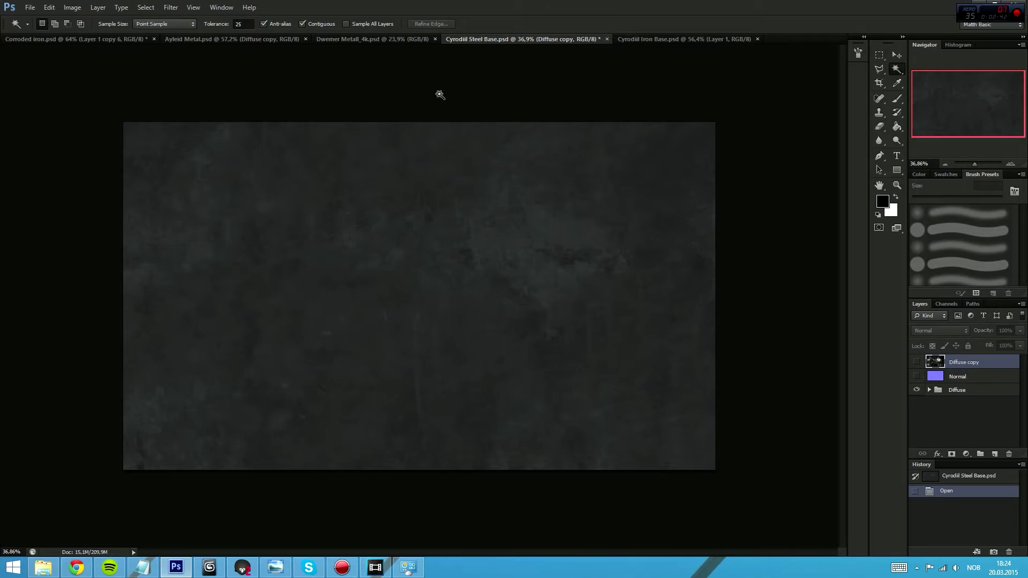
Switch to the Material Definition image in the photo viewer and examine the iron references with their base, shine, reflect and rust colours
click(279, 569)
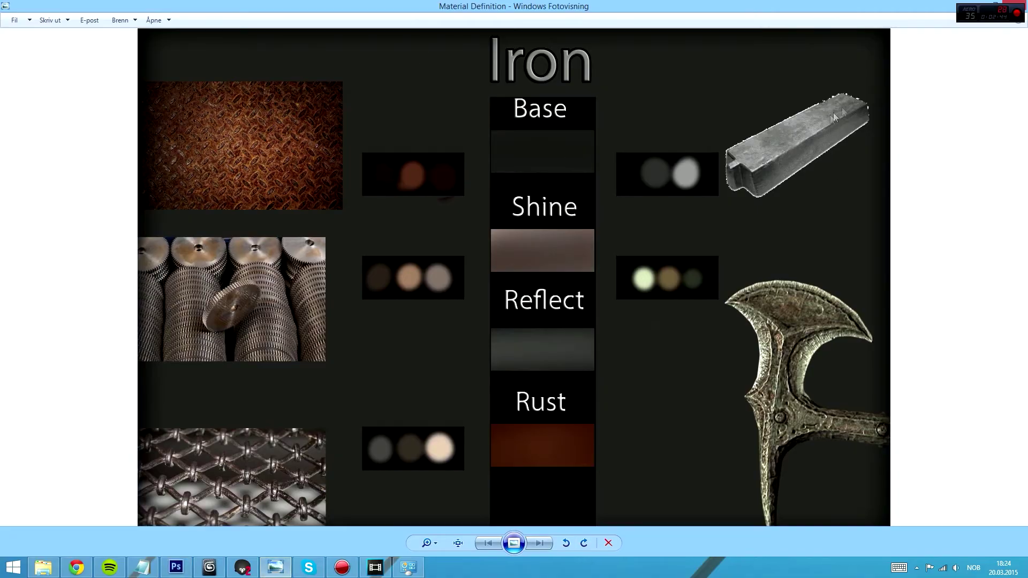
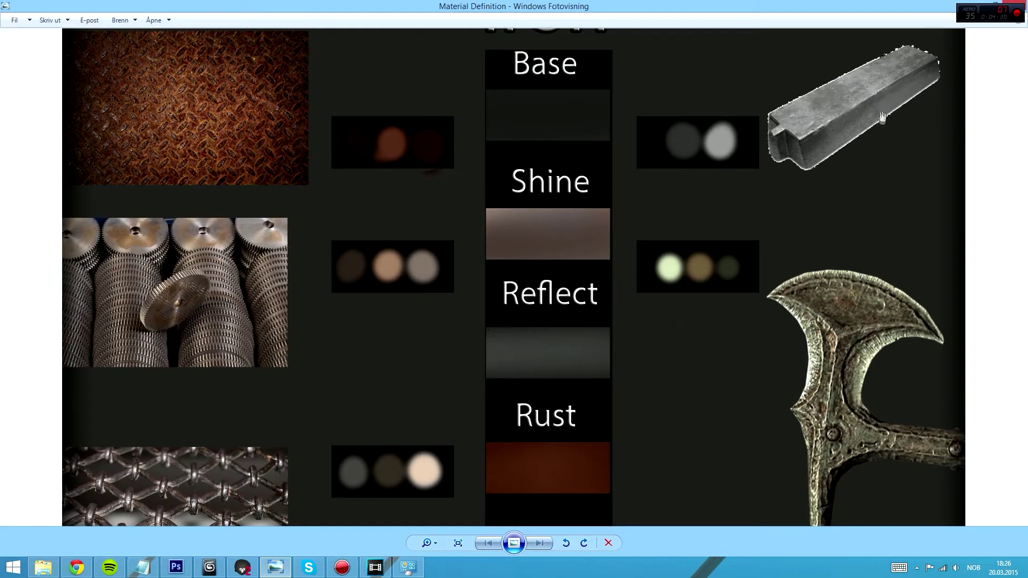
drag(458, 157, 478, 118)
scroll(727, 247, up, 2)
drag(809, 336, 769, 198)
scroll(769, 167, down, 2)
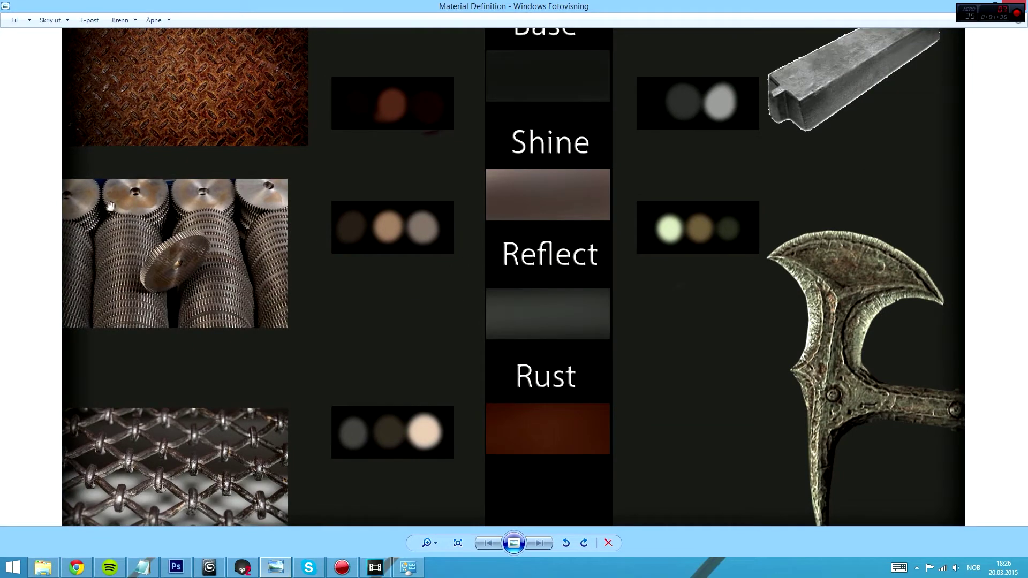
Examine the rusted plate, stacked metal discs and wire mesh references beside their sampled colour dots
drag(161, 190, 336, 214)
drag(709, 265, 695, 181)
drag(428, 214, 413, 229)
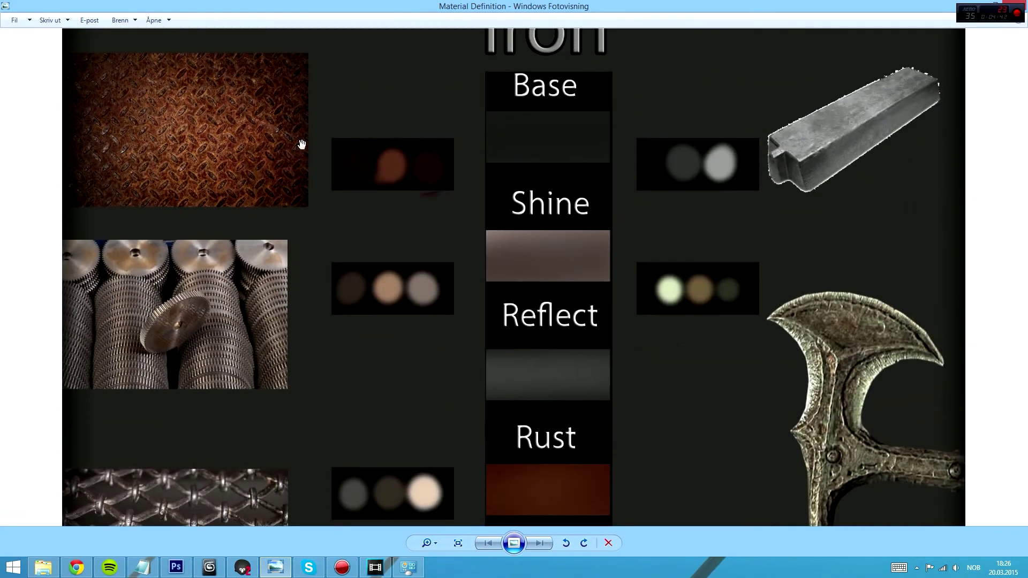
drag(403, 267, 407, 206)
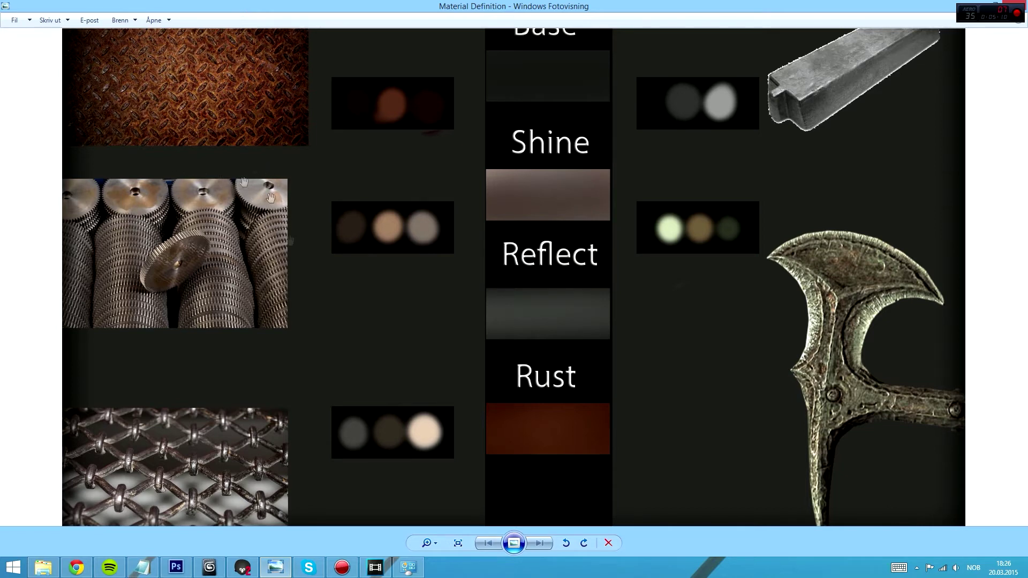
drag(312, 280, 324, 253)
scroll(288, 427, up, 1)
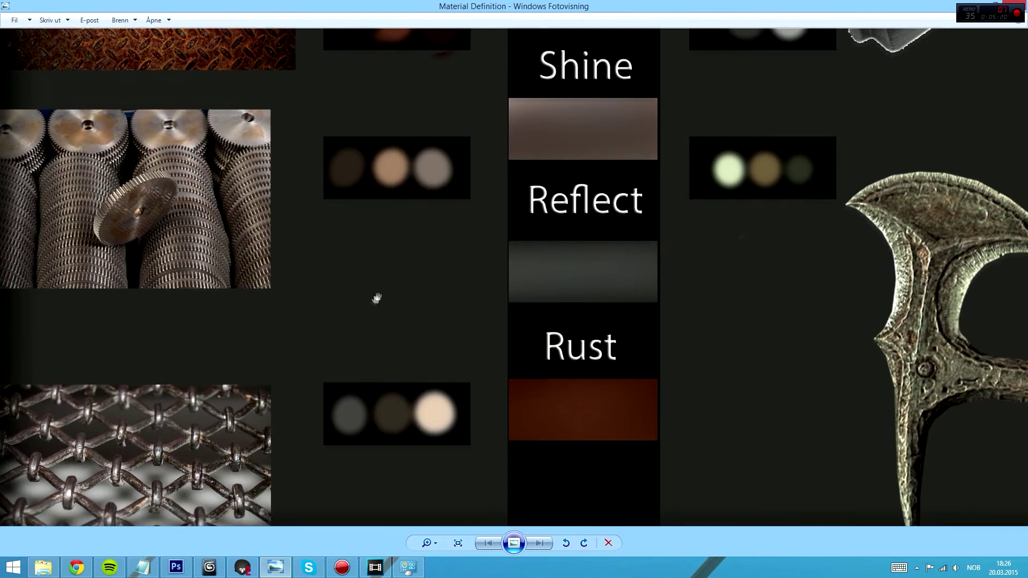
scroll(383, 299, up, 2)
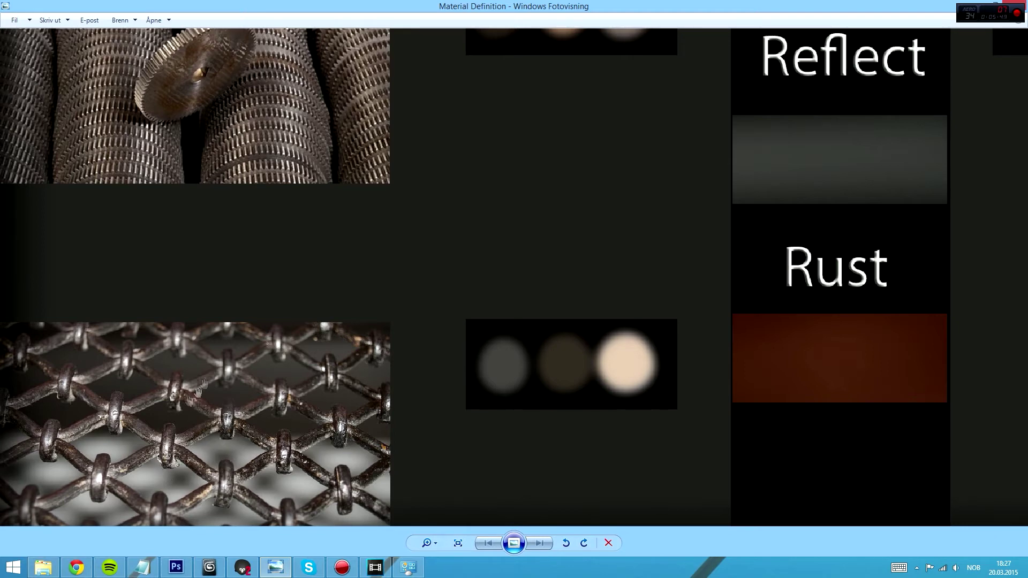
scroll(296, 434, down, 5)
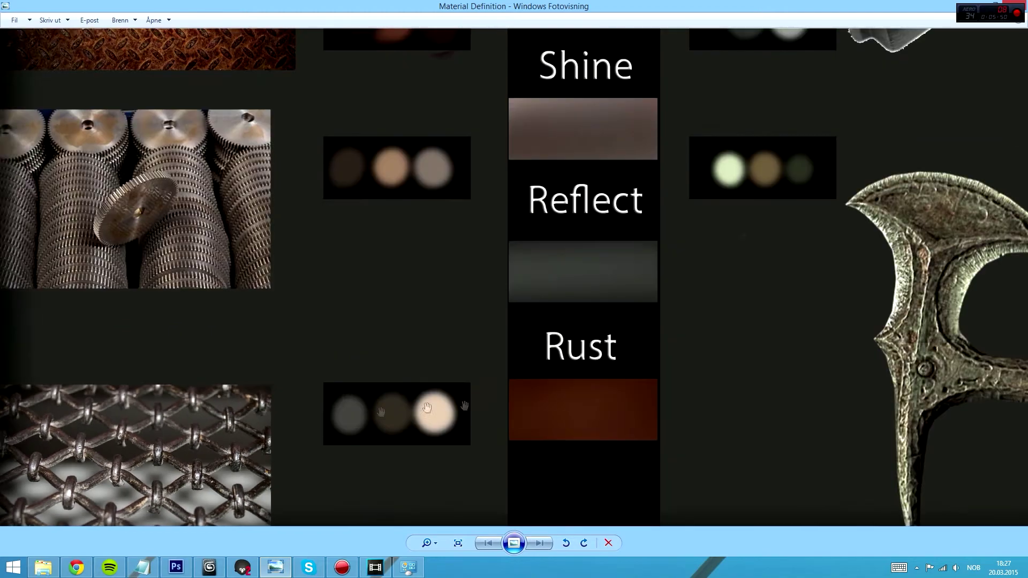
scroll(660, 424, up, 3)
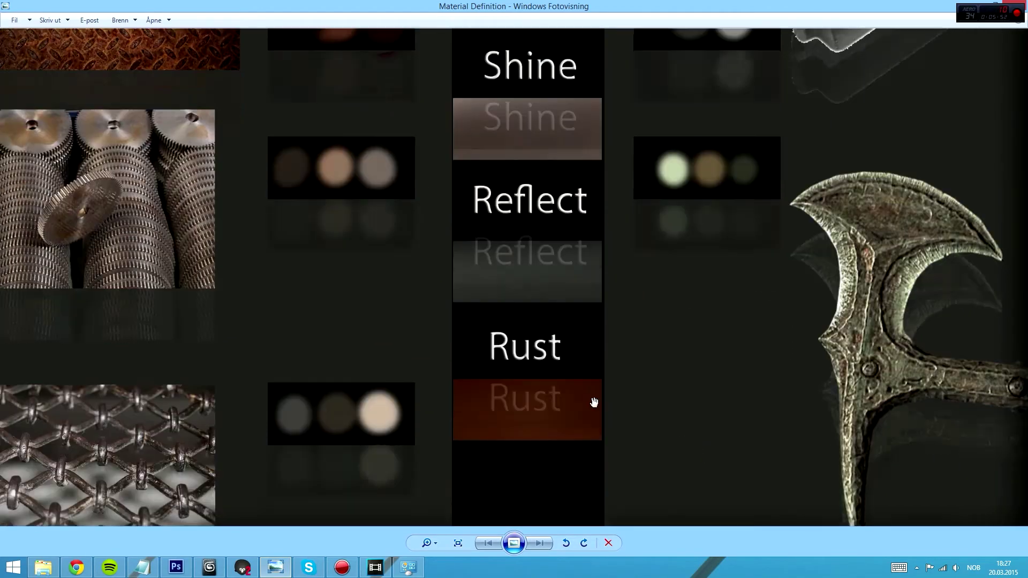
scroll(621, 351, down, 1)
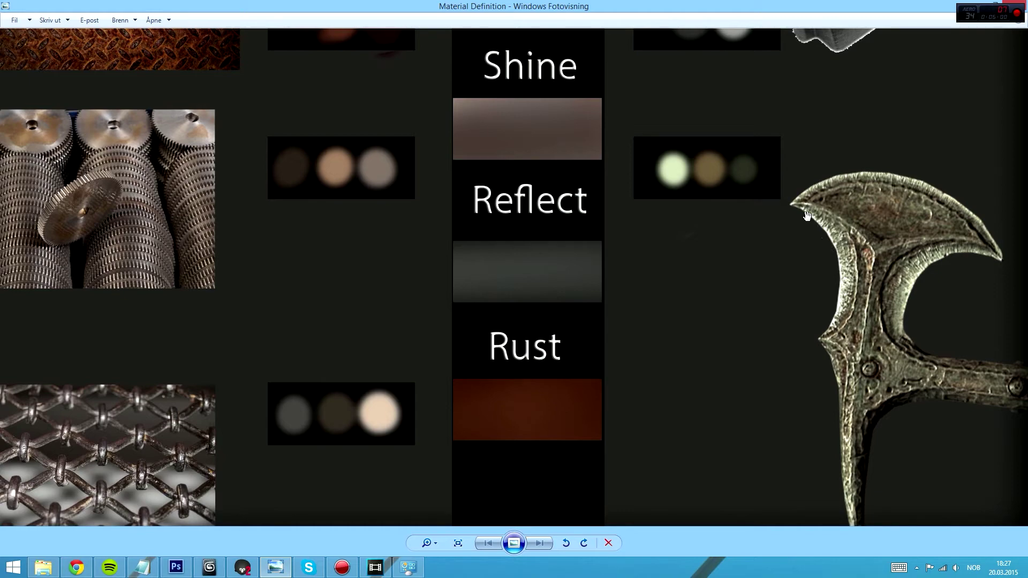
Inspect the axe reference up close, from its blade edge down to the shaft, against its sampled colours
drag(969, 403, 841, 392)
scroll(899, 377, up, 1)
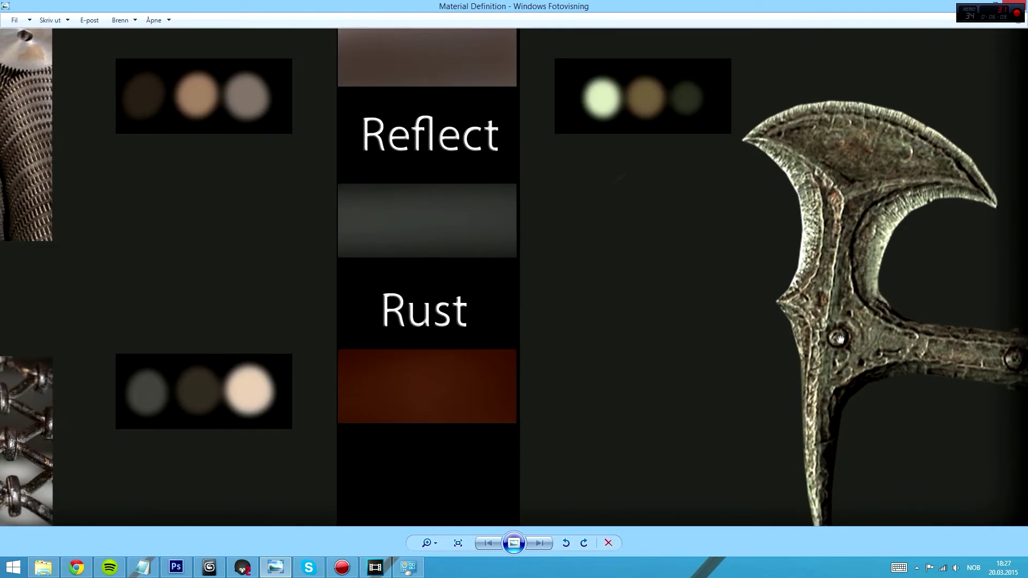
drag(841, 391, 825, 492)
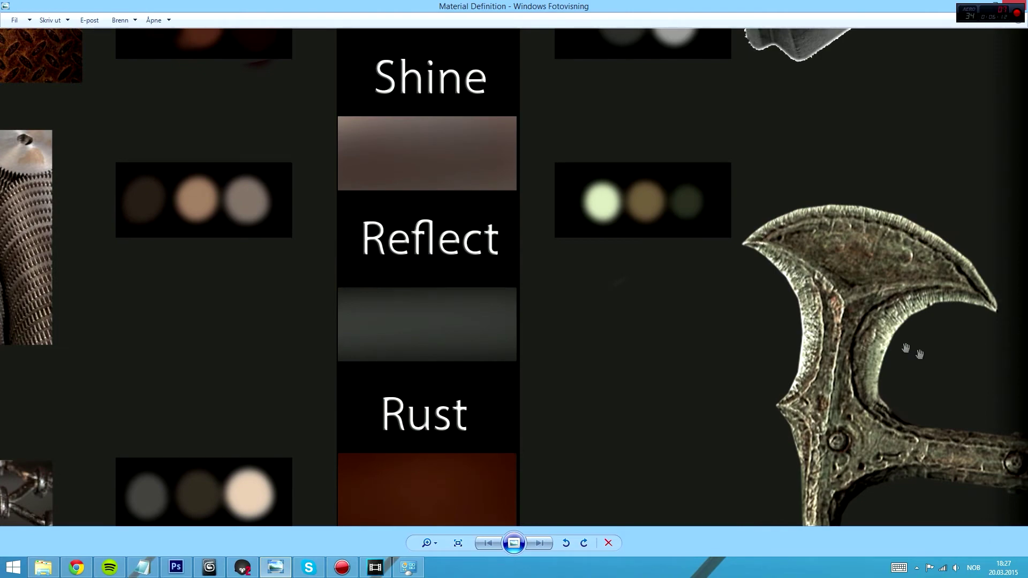
drag(845, 462, 838, 394)
drag(838, 497, 833, 415)
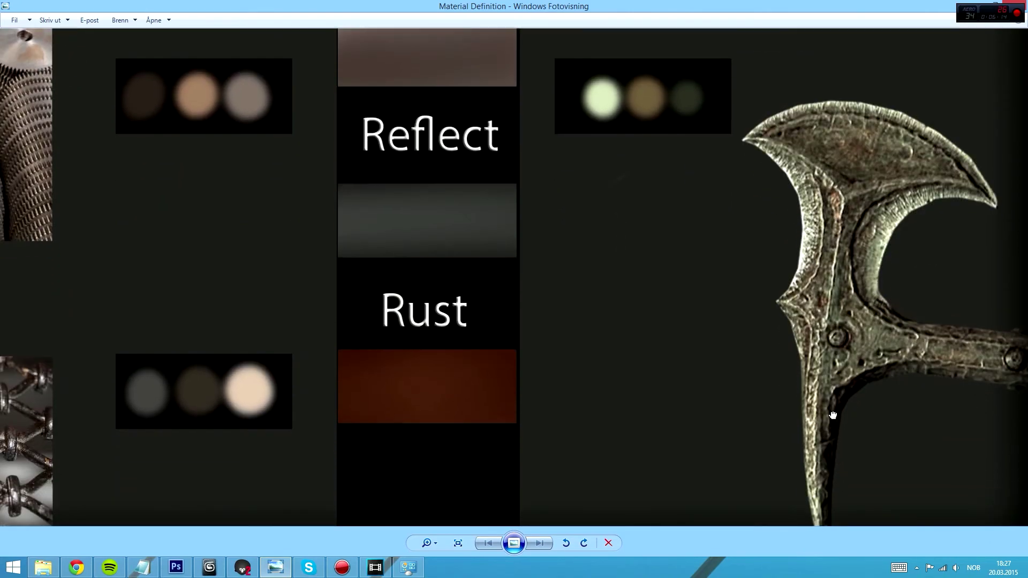
drag(835, 257, 879, 200)
drag(761, 187, 766, 319)
scroll(769, 323, down, 2)
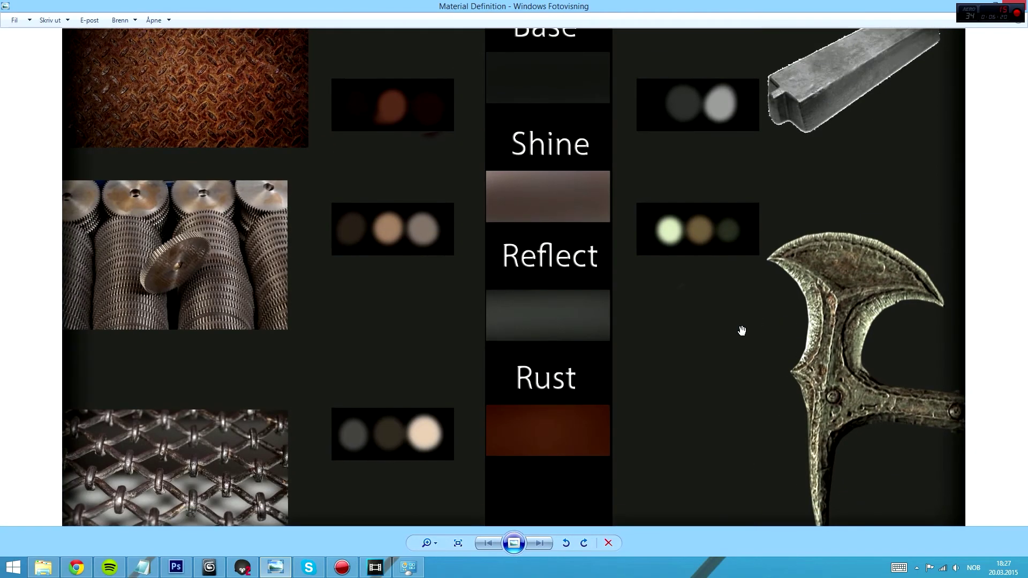
scroll(723, 329, up, 1)
scroll(725, 319, up, 1)
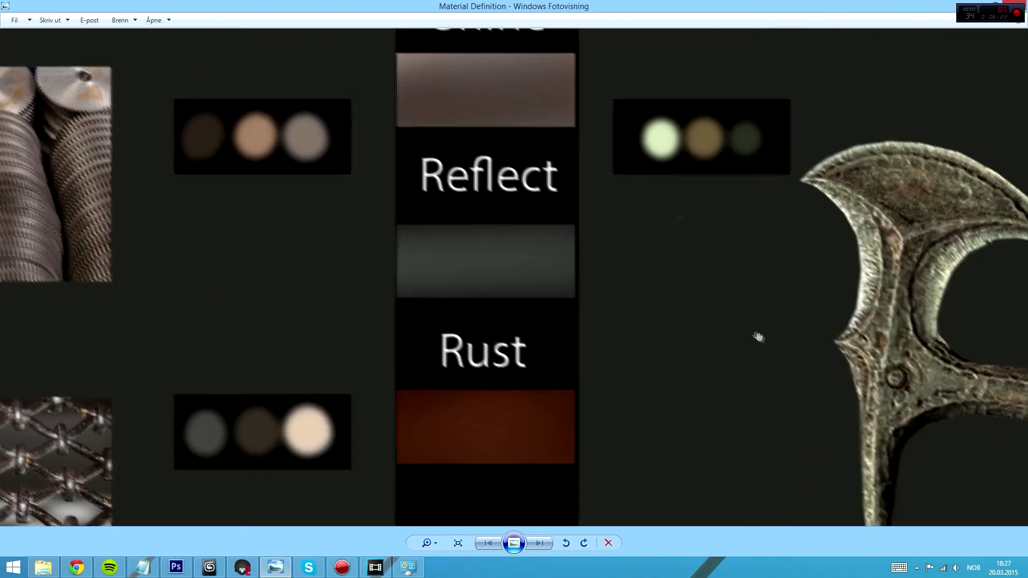
scroll(690, 302, up, 1)
scroll(663, 273, up, 1)
scroll(691, 351, down, 1)
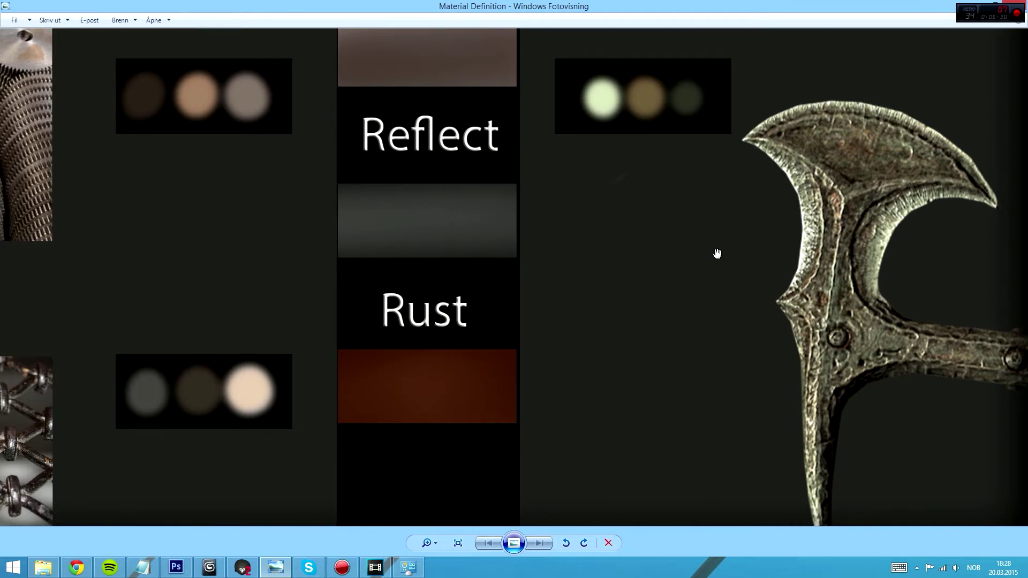
scroll(723, 375, down, 2)
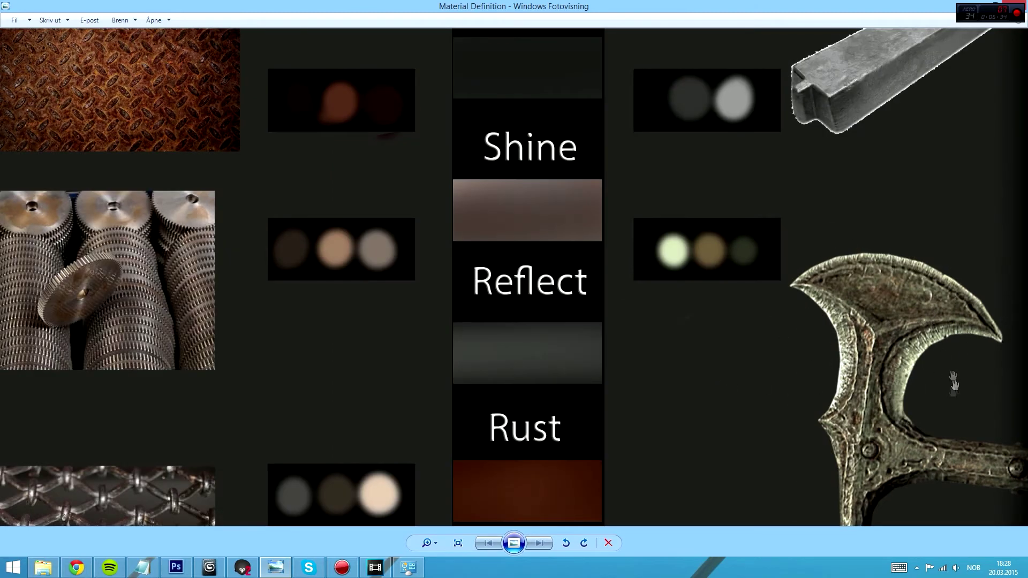
scroll(649, 232, down, 1)
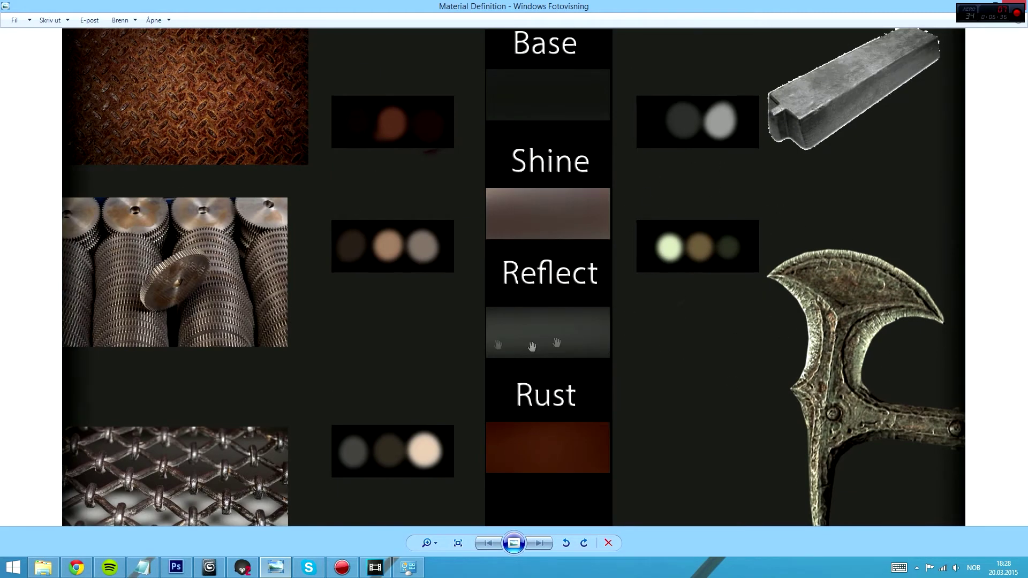
Compare the Base, Shine, Reflect and Rust swatches of the Iron sheet with the surrounding reference photos
drag(702, 158, 672, 320)
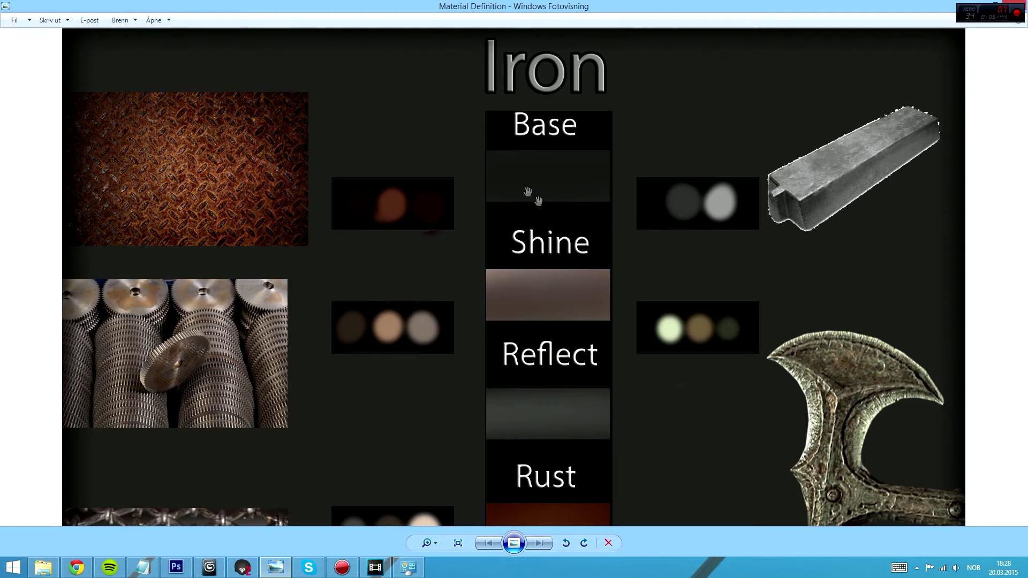
drag(540, 246, 511, 176)
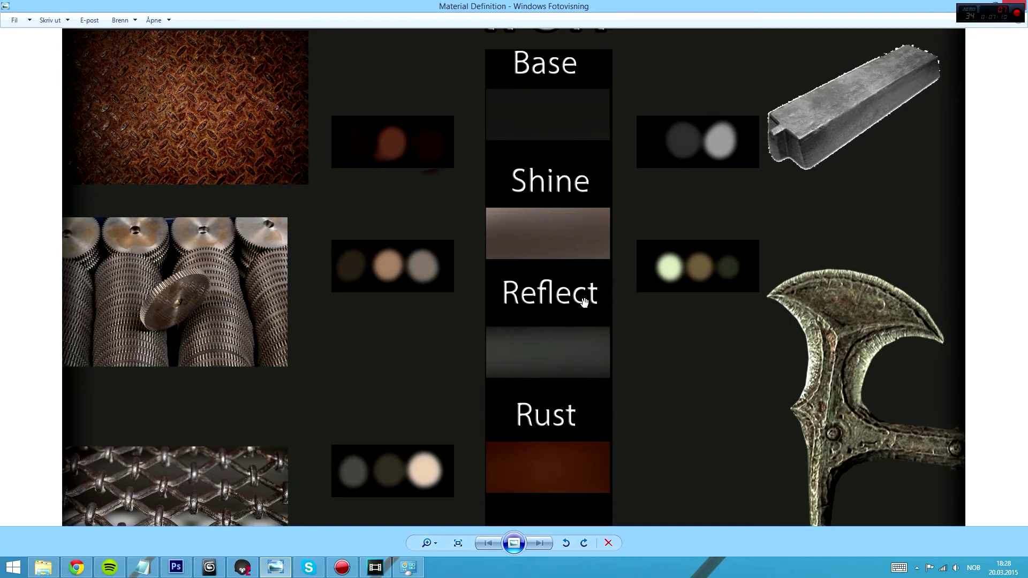
scroll(551, 292, down, 2)
scroll(557, 322, up, 4)
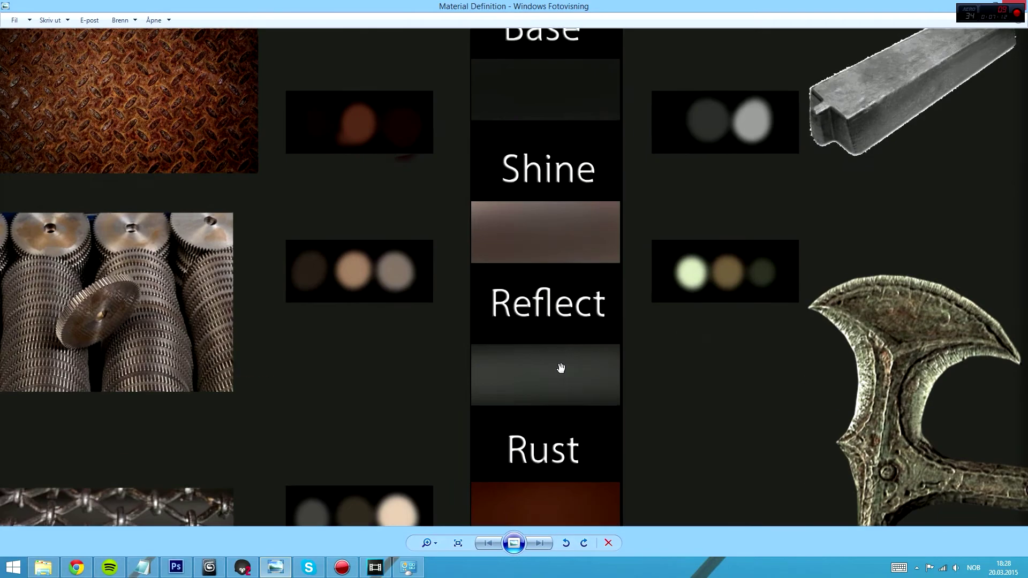
scroll(573, 306, up, 1)
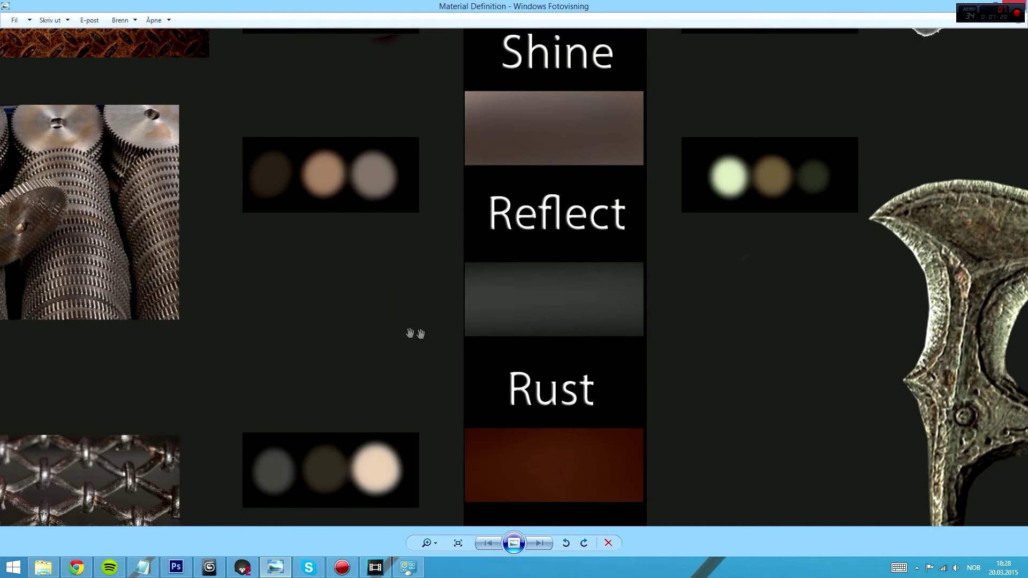
scroll(527, 339, down, 1)
drag(612, 329, 589, 435)
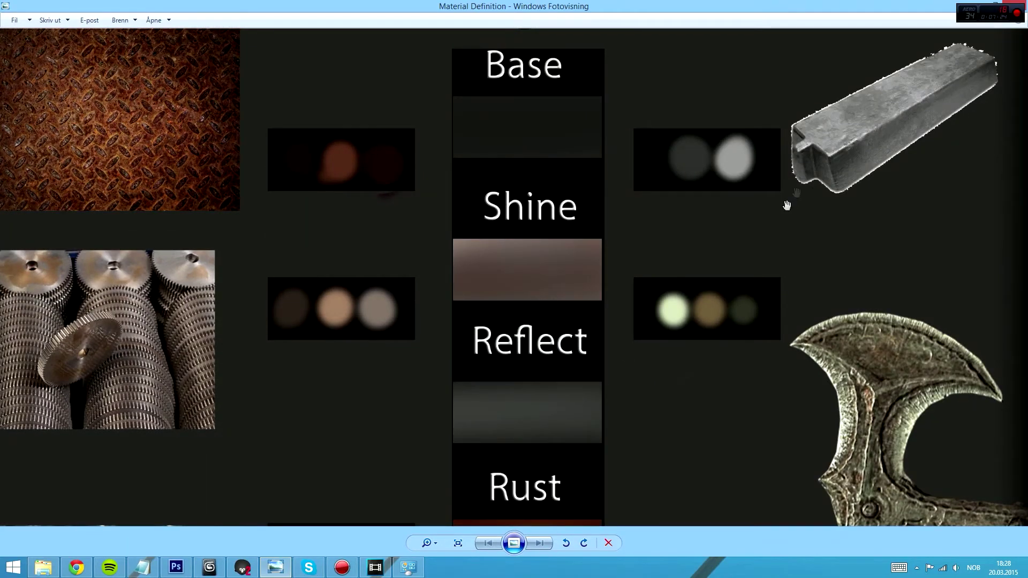
drag(679, 350, 707, 207)
mouse_move(544, 338)
mouse_down()
mouse_move(570, 341)
mouse_move(547, 332)
mouse_up()
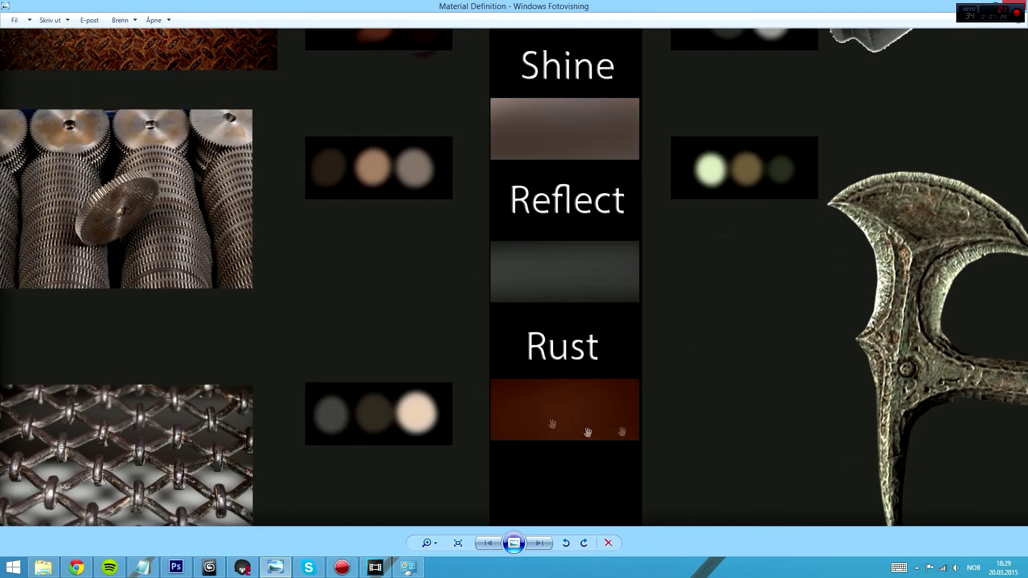
drag(469, 107, 487, 309)
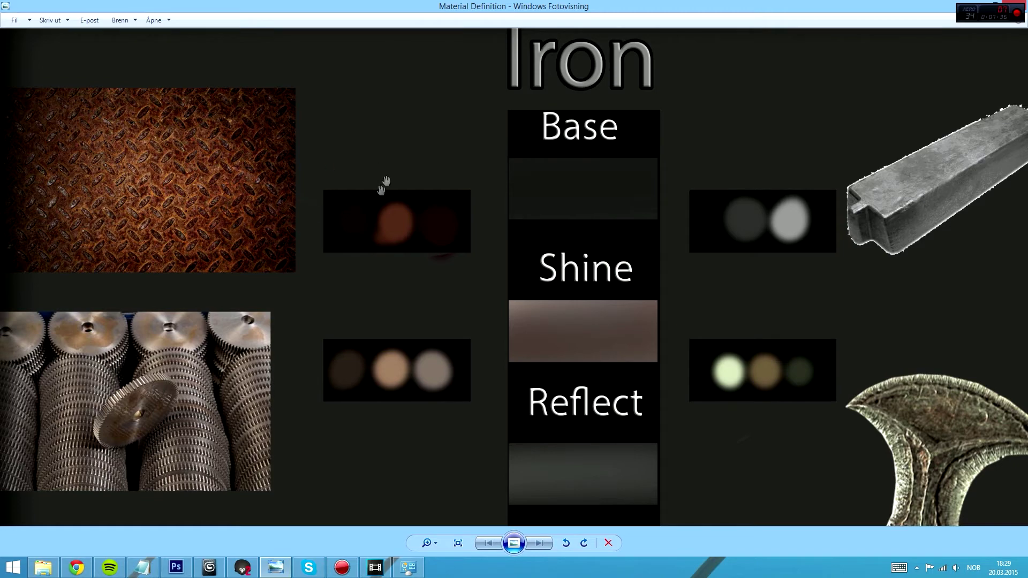
drag(477, 424, 418, 268)
scroll(418, 263, down, 1)
drag(588, 199, 530, 277)
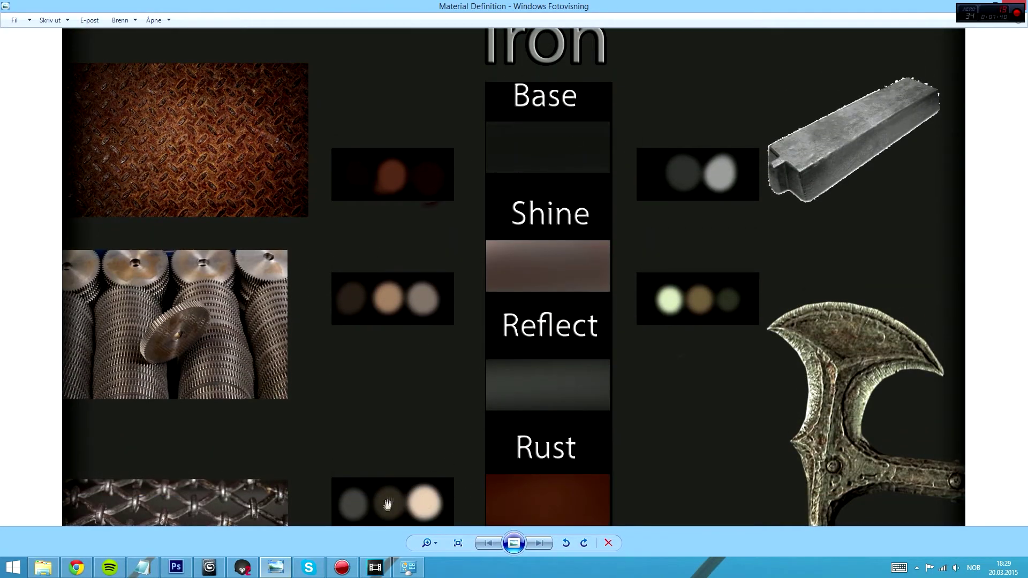
Switch to Photoshop and examine the scratches, dark pits and rust tints across the Cyrodiil Iron Base.psd texture
click(177, 571)
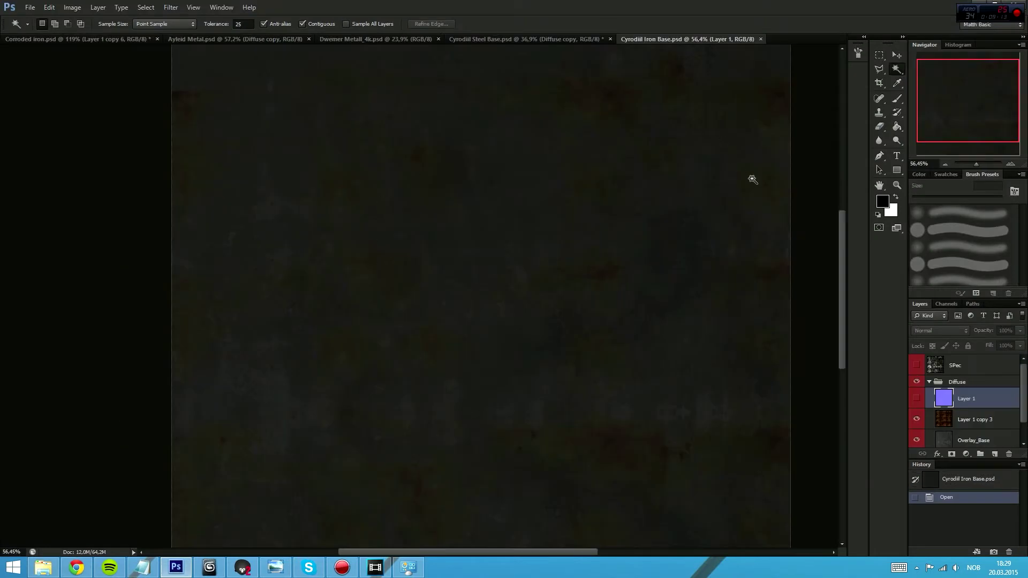
drag(505, 364, 432, 332)
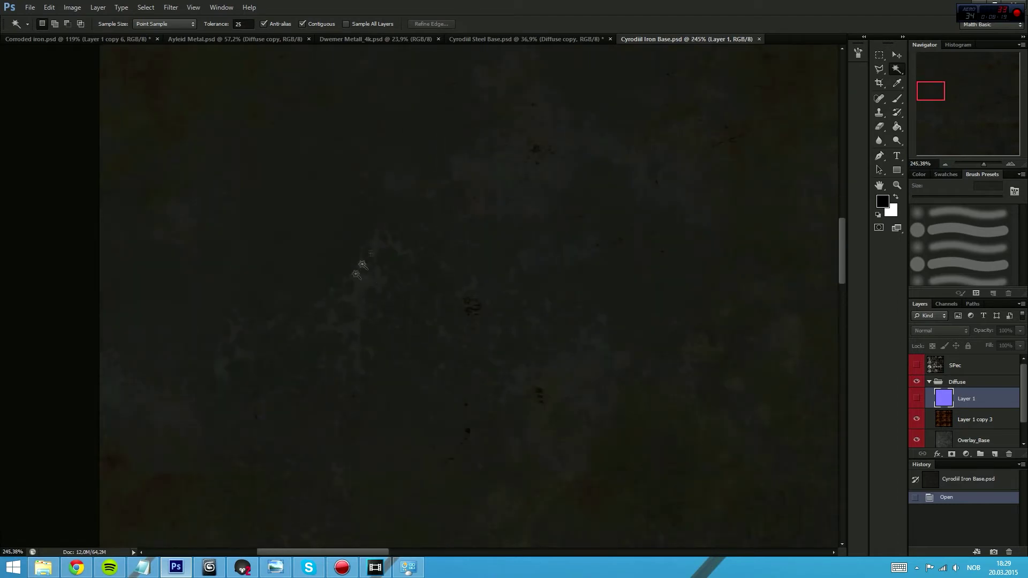
drag(556, 483, 419, 291)
drag(480, 301, 371, 328)
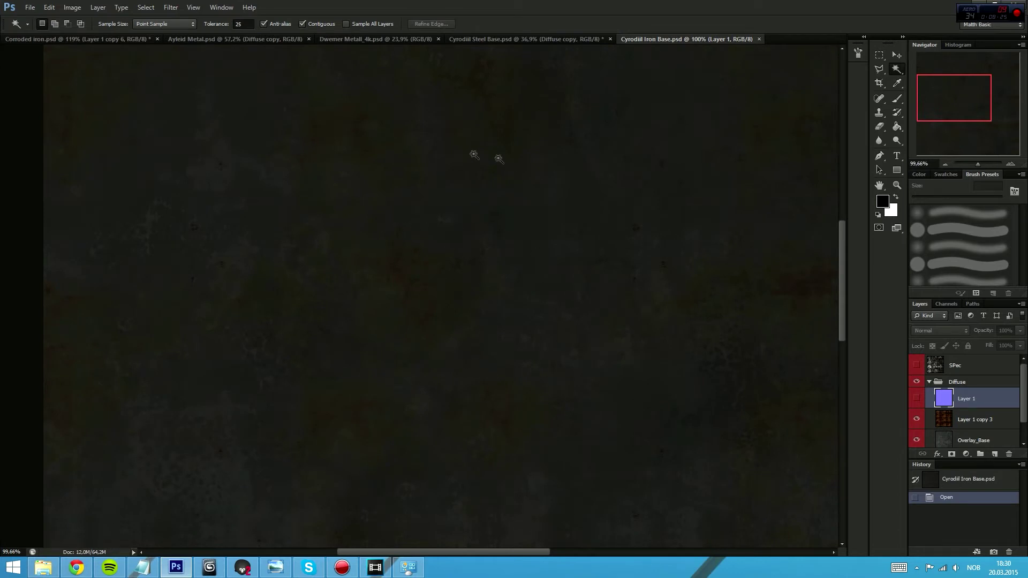
drag(672, 397, 420, 303)
drag(514, 484, 383, 346)
drag(471, 404, 443, 307)
drag(532, 258, 430, 329)
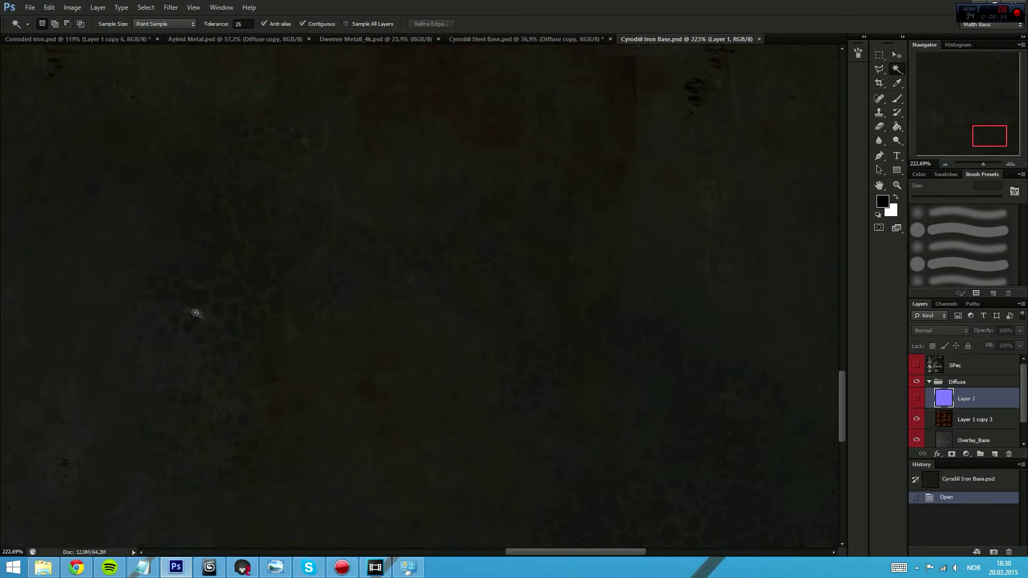
drag(527, 235, 450, 321)
drag(589, 209, 526, 397)
drag(523, 224, 550, 436)
drag(395, 438, 536, 249)
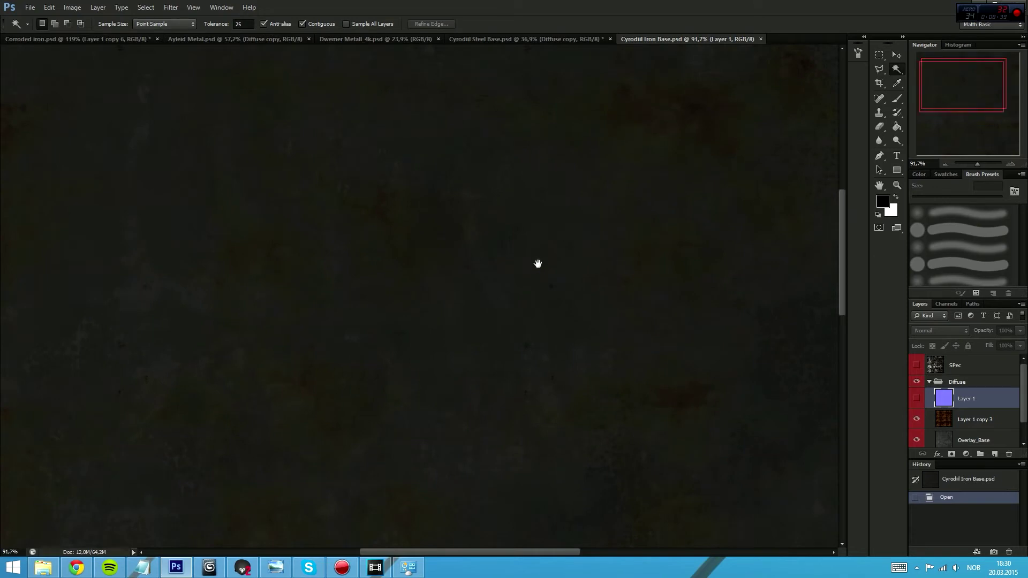
drag(545, 312, 522, 313)
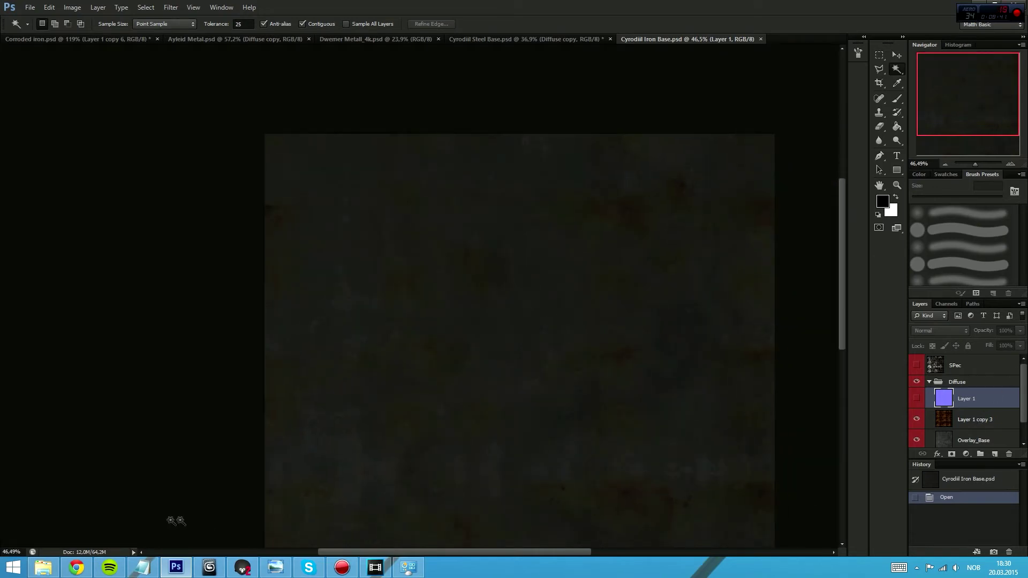
Switch back to the Material Definition image in the photo viewer and review the Iron sheet down to the Rust swatch
click(275, 567)
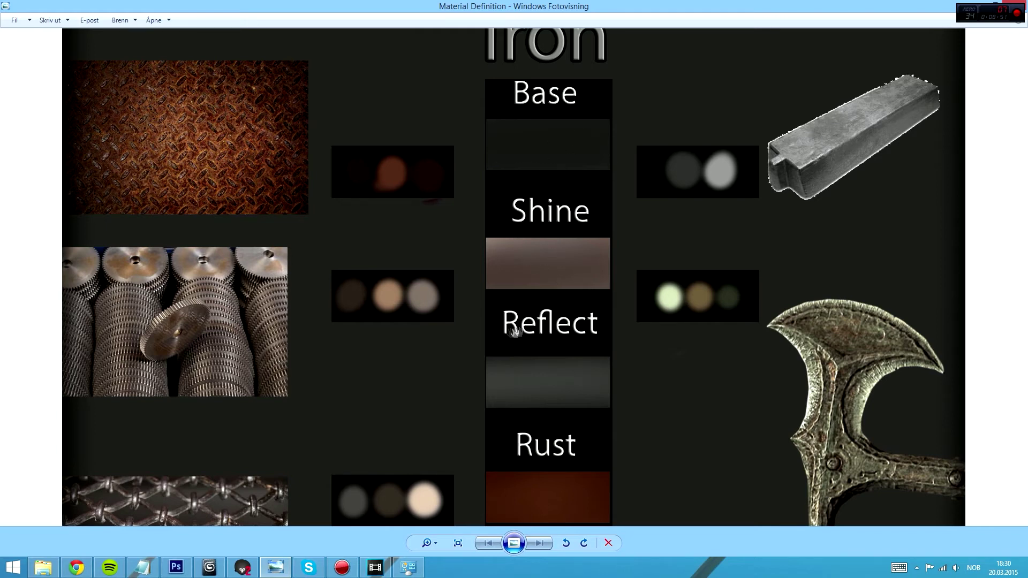
scroll(525, 331, down, 1)
scroll(528, 332, up, 1)
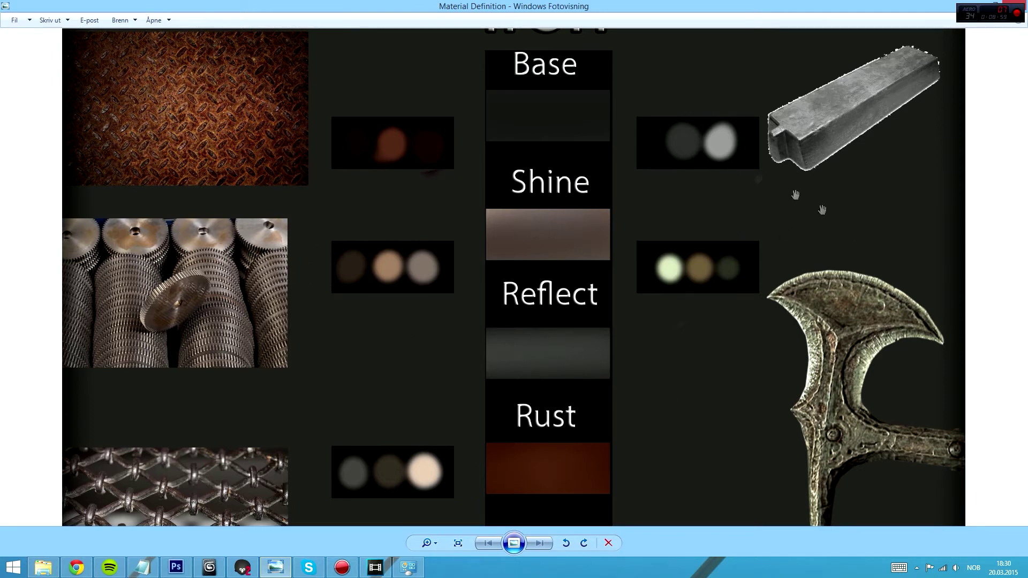
drag(571, 354, 570, 256)
drag(567, 291, 592, 312)
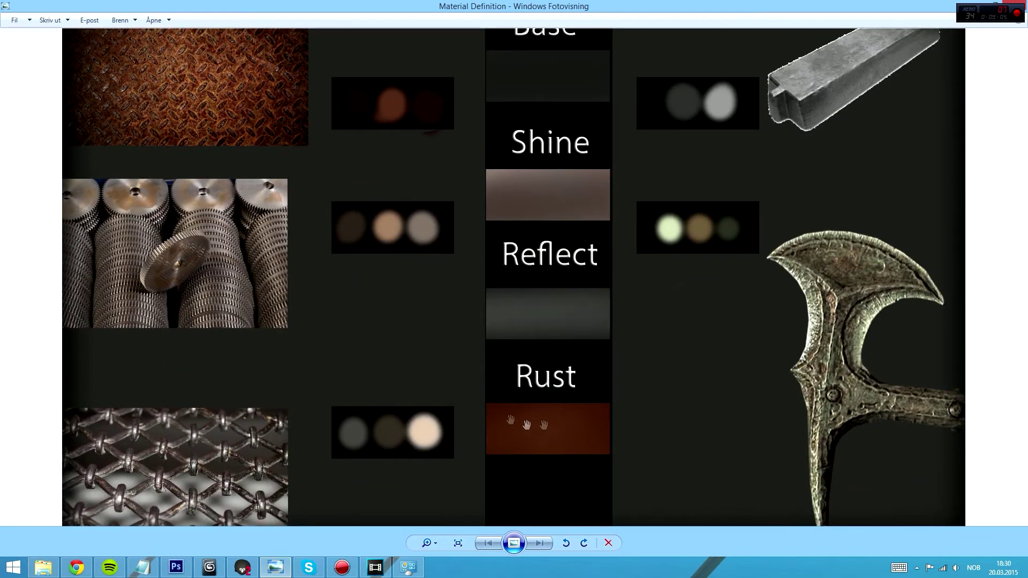
Switch to Corroded iron.psd in Photoshop and compare the texture with the Corrosion layer hidden and shown
click(177, 567)
click(95, 40)
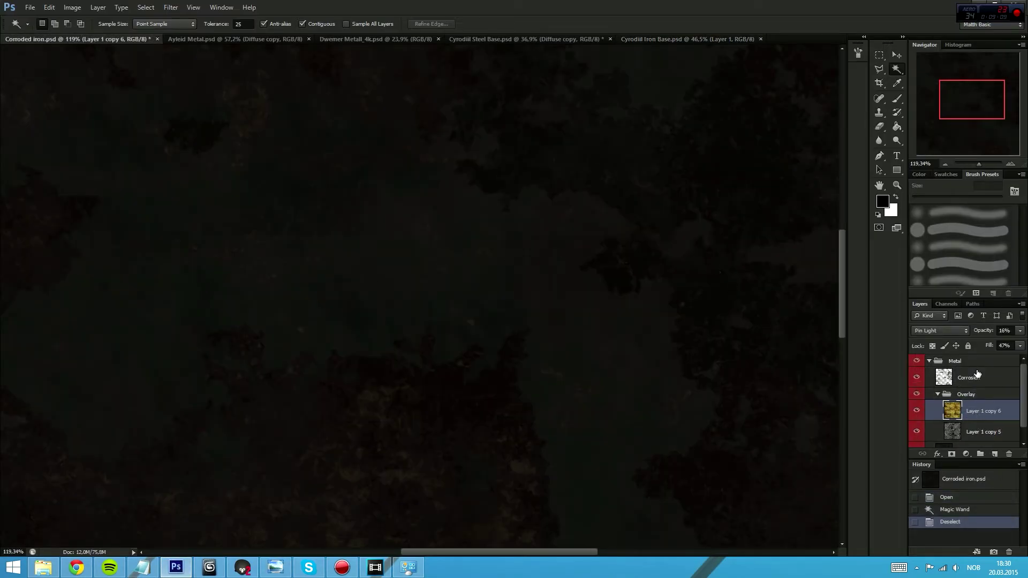
click(977, 373)
click(917, 378)
scroll(667, 424, down, 5)
drag(715, 538, 676, 565)
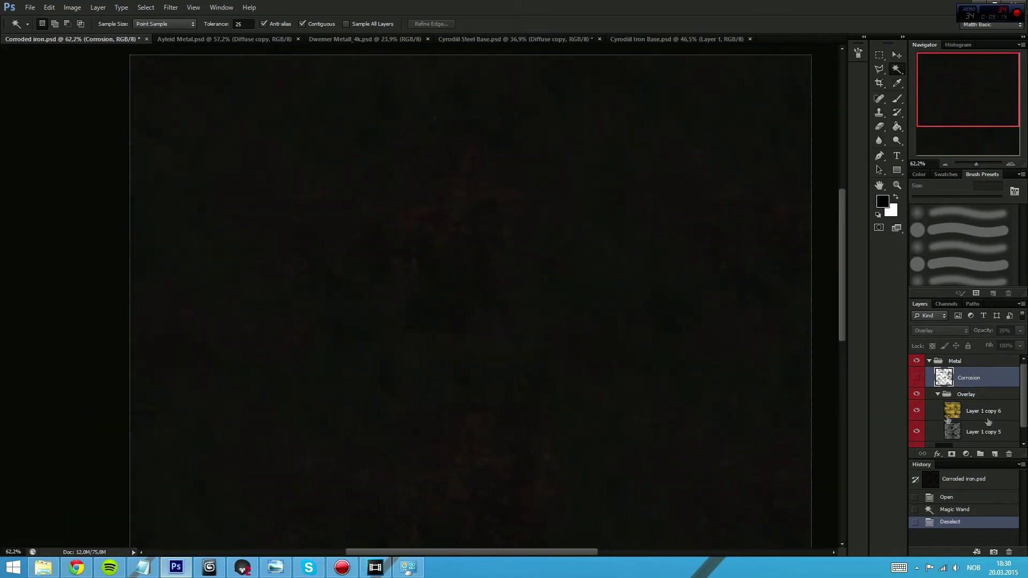
click(917, 379)
drag(543, 420, 562, 305)
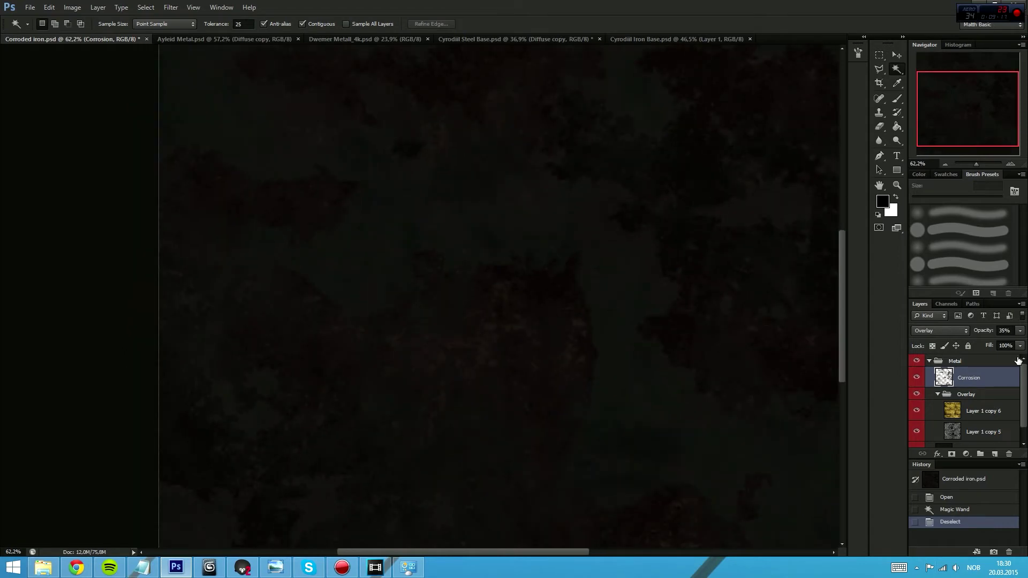
Set the Corrosion layer's opacity to 75% and compare the corroded texture with Cyrodiil Iron Base.psd
drag(999, 344, 1007, 344)
scroll(689, 435, down, 4)
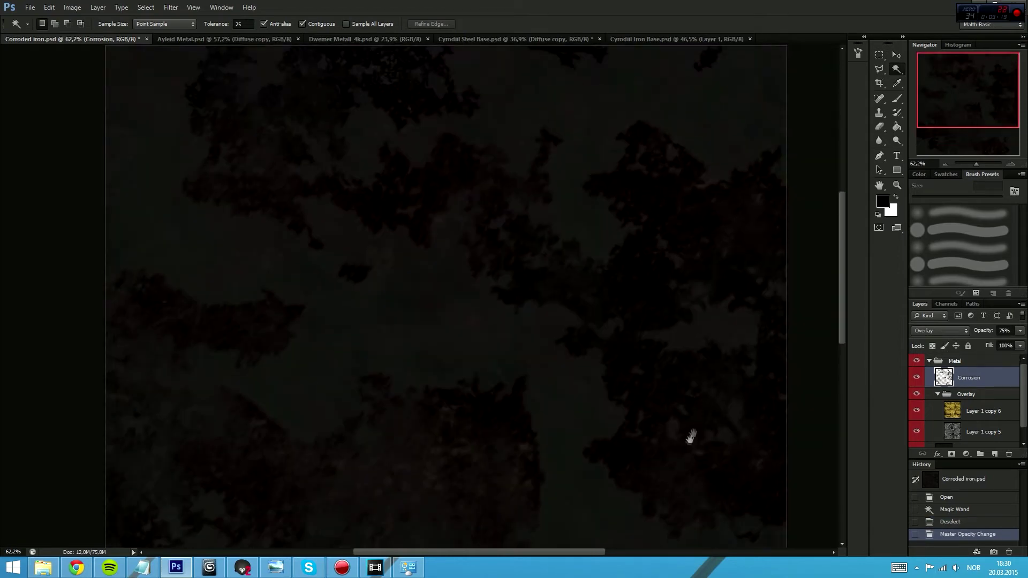
click(630, 39)
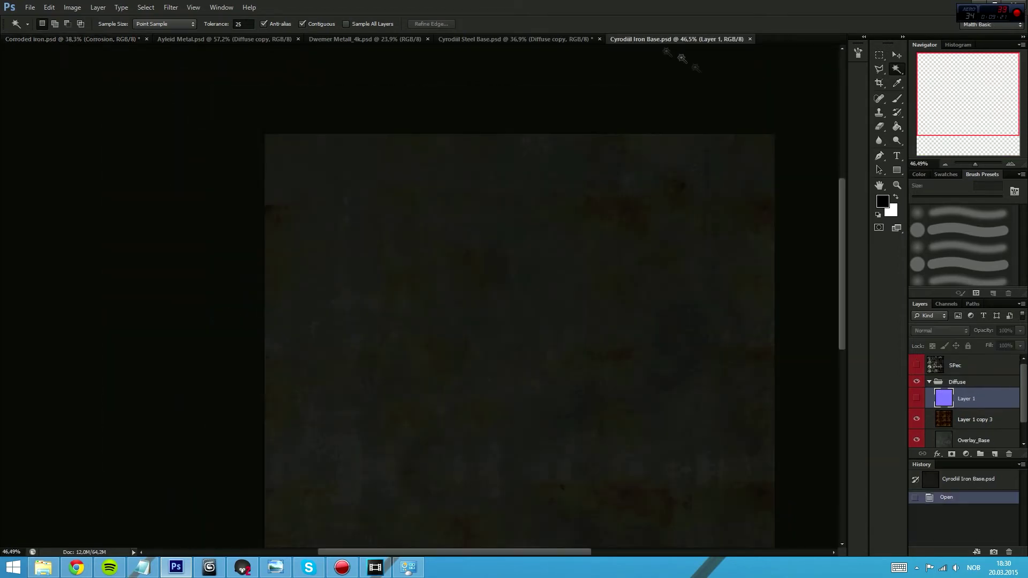
drag(633, 418, 582, 281)
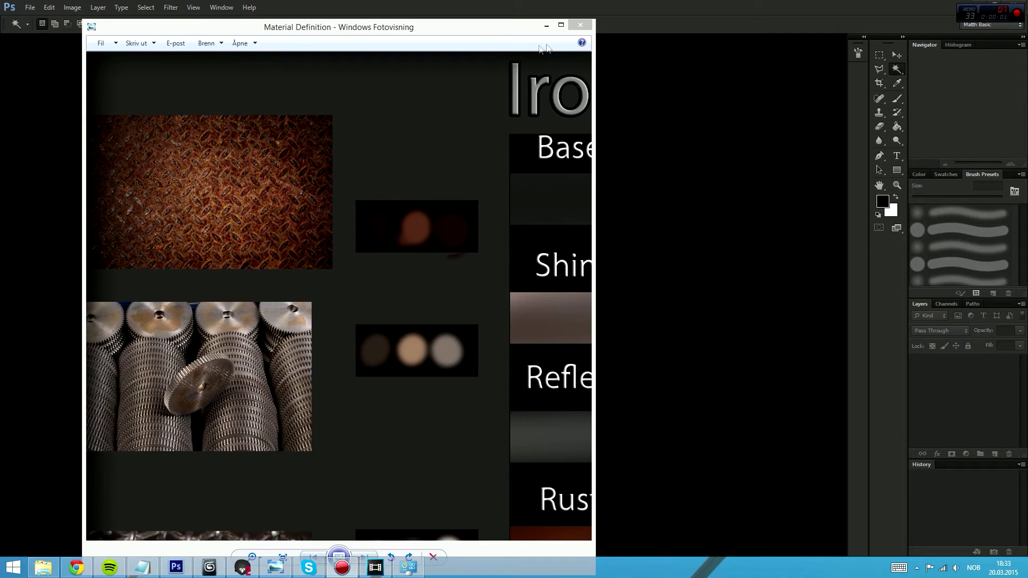
Move the Material Definition reference window clear of the Photoshop workspace and return to Photoshop
drag(510, 32, 0, 58)
scroll(469, 294, down, 3)
click(289, 129)
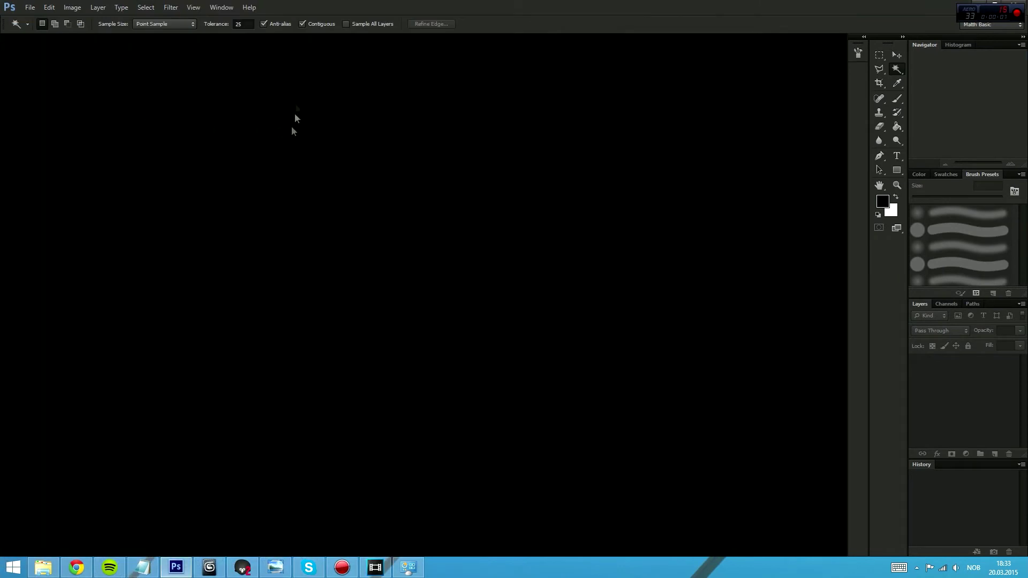
Create a new 4096 by 4096 pixel document and convert its locked background into a regular layer
key(ctrl+n)
double_click(485, 195)
text(40964096)
click(622, 149)
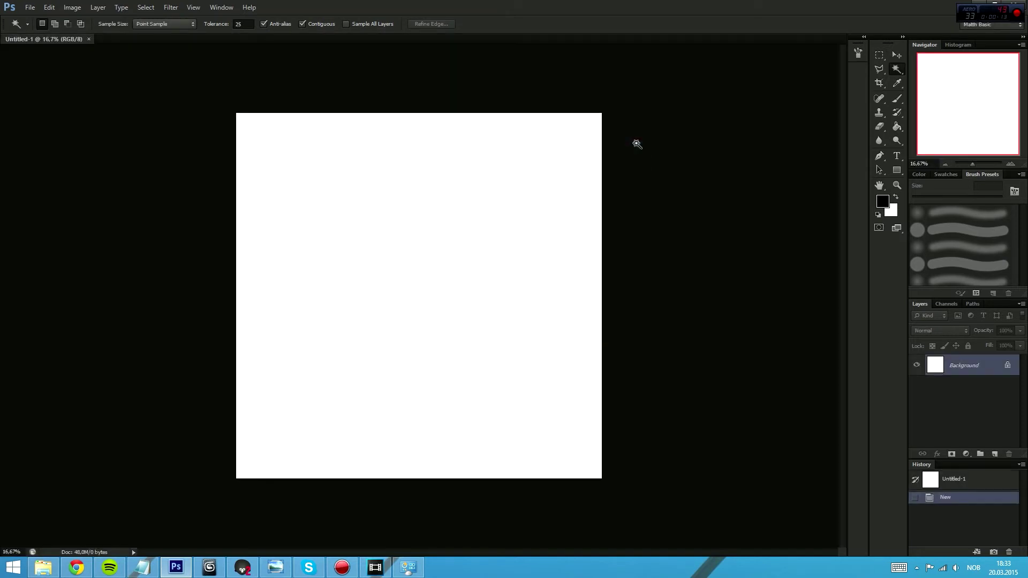
double_click(959, 365)
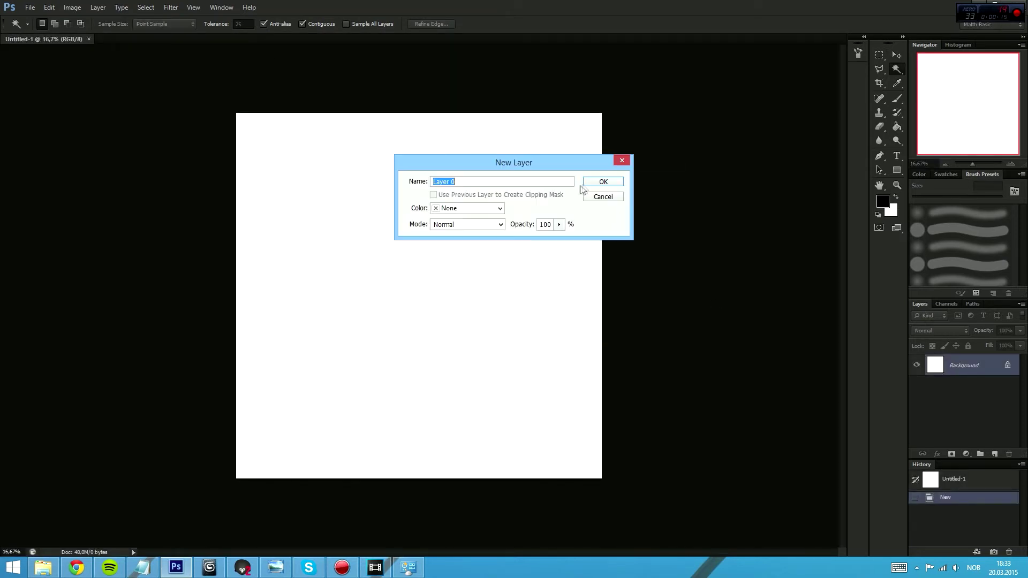
click(598, 184)
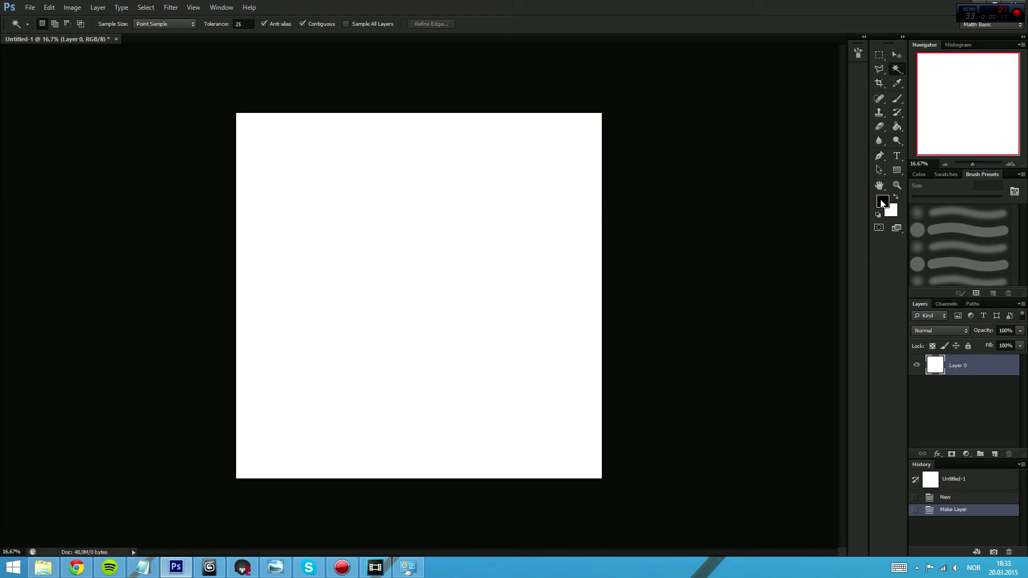
Set the foreground colour to dark grey 232323 and fill Layer 0 with it using the Paint Bucket
click(882, 202)
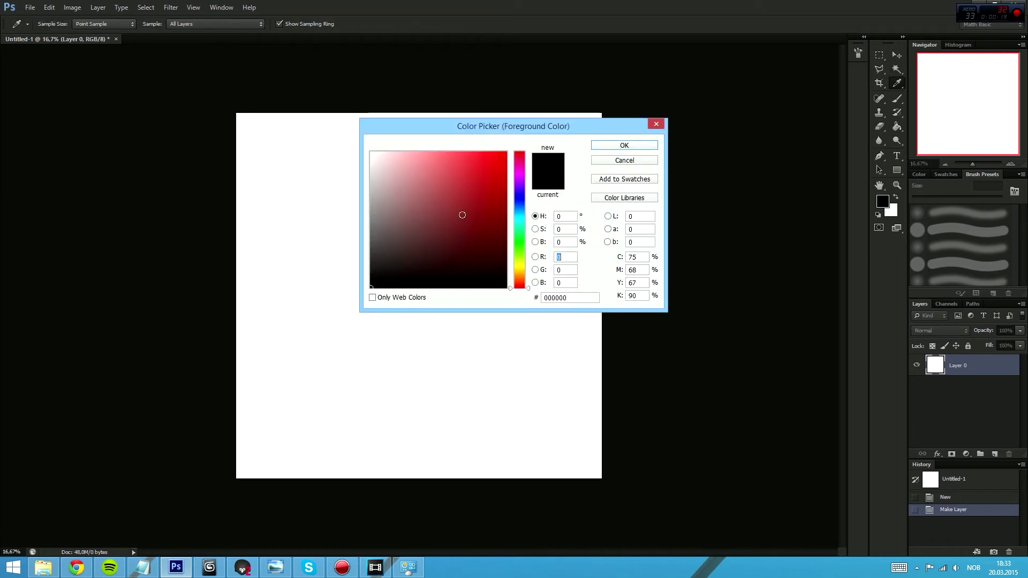
drag(475, 233, 321, 269)
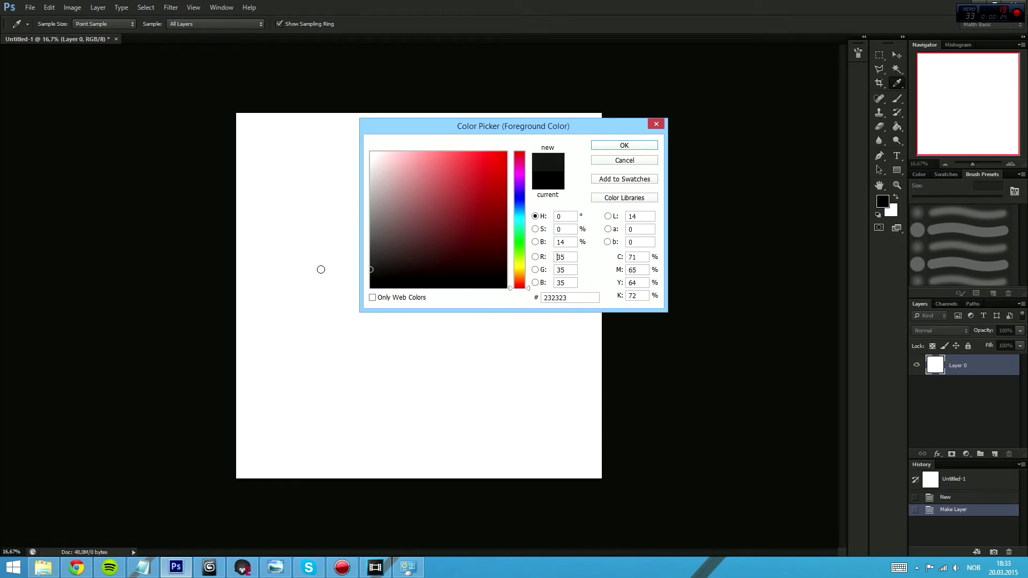
click(624, 145)
key(w)
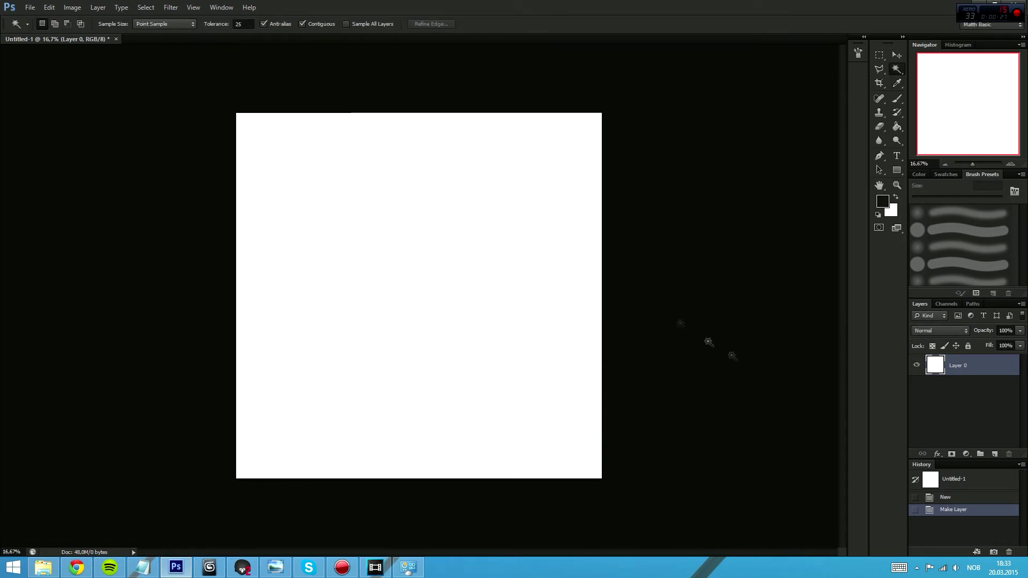
key(g)
click(514, 257)
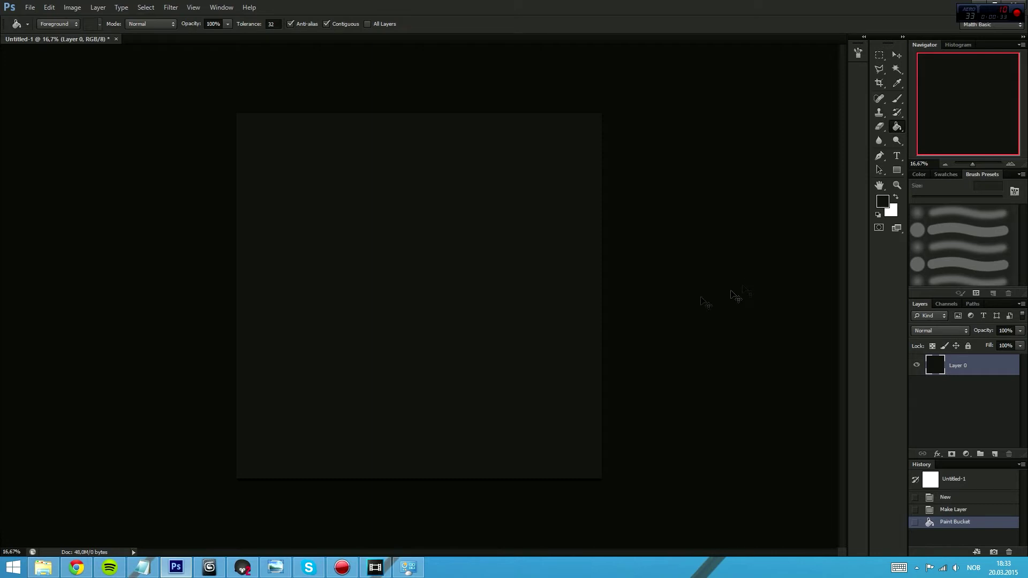
Apply a Hue/Saturation adjustment to Layer 0 with Lightness set to +3
key(i)
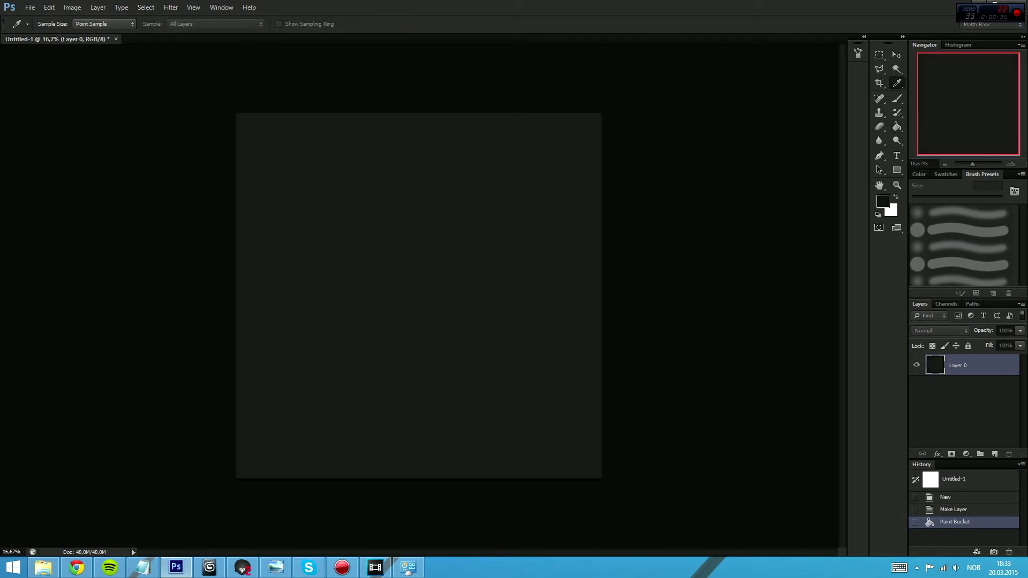
key(ctrl+u)
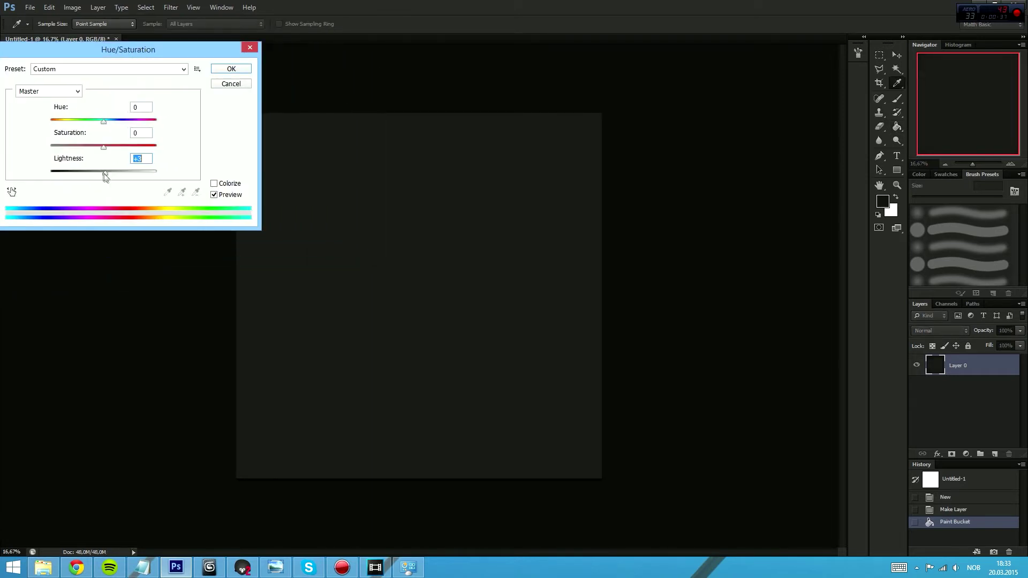
drag(138, 52, 152, 47)
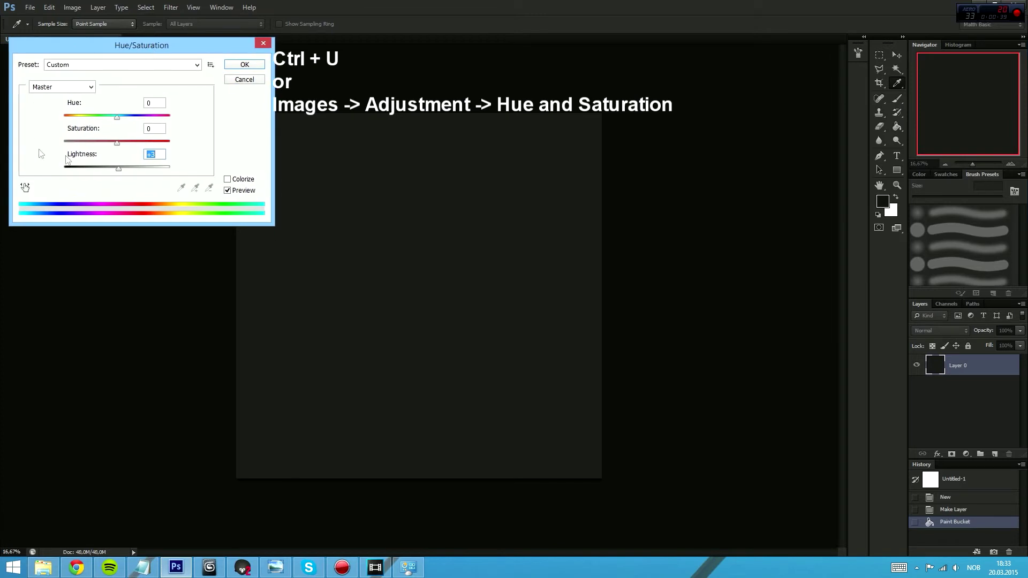
mouse_move(159, 49)
mouse_down()
mouse_move(0, 56)
mouse_move(147, 90)
mouse_move(167, 61)
mouse_move(152, 54)
mouse_up()
drag(116, 179, 112, 179)
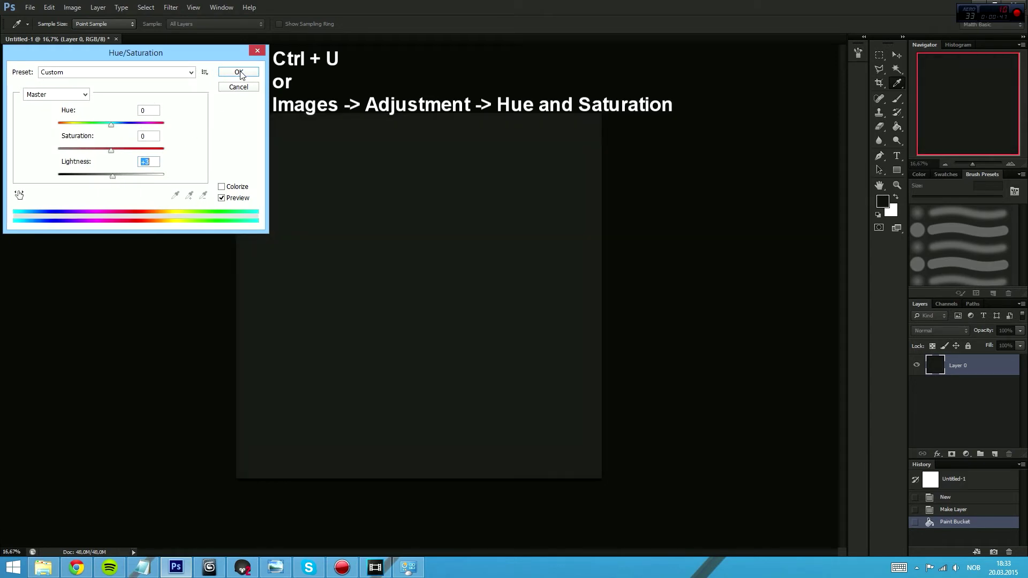
click(238, 73)
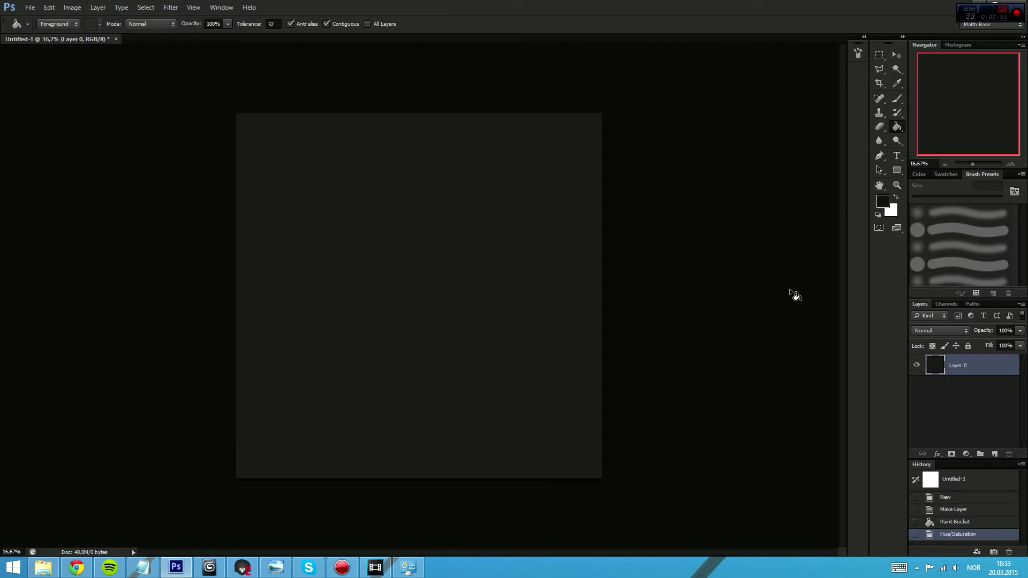
Start opening a file and browse the texture library to the Bare folder inside Metal
key(ctrl+o)
drag(589, 111, 403, 95)
click(206, 217)
double_click(276, 140)
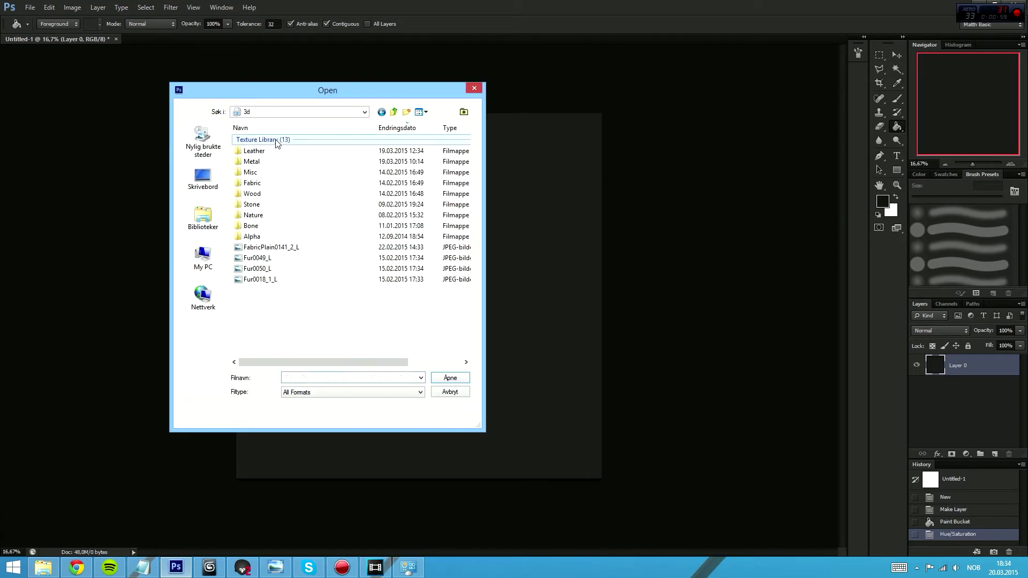
click(276, 141)
click(331, 193)
double_click(280, 161)
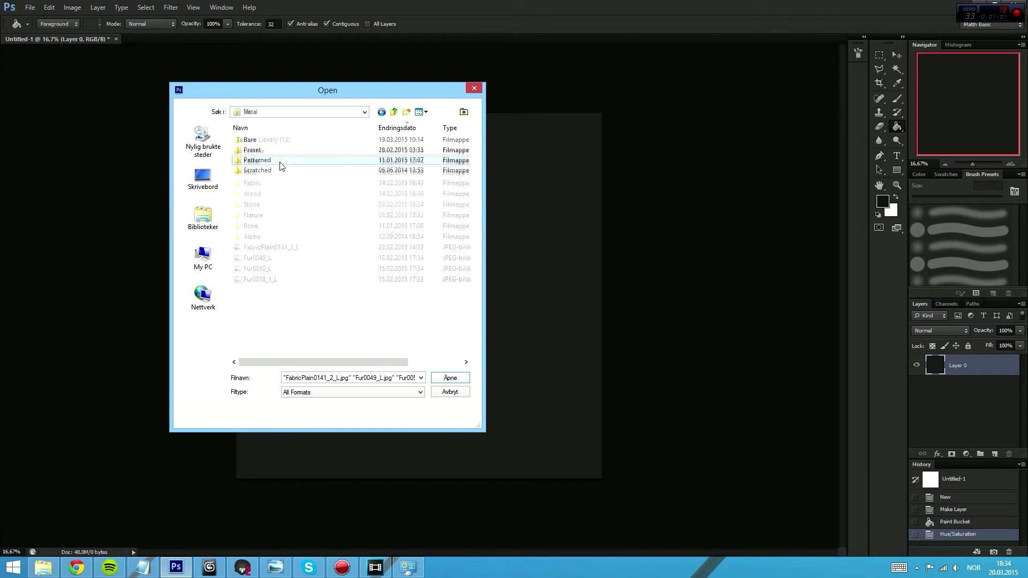
double_click(279, 140)
scroll(348, 268, down, 3)
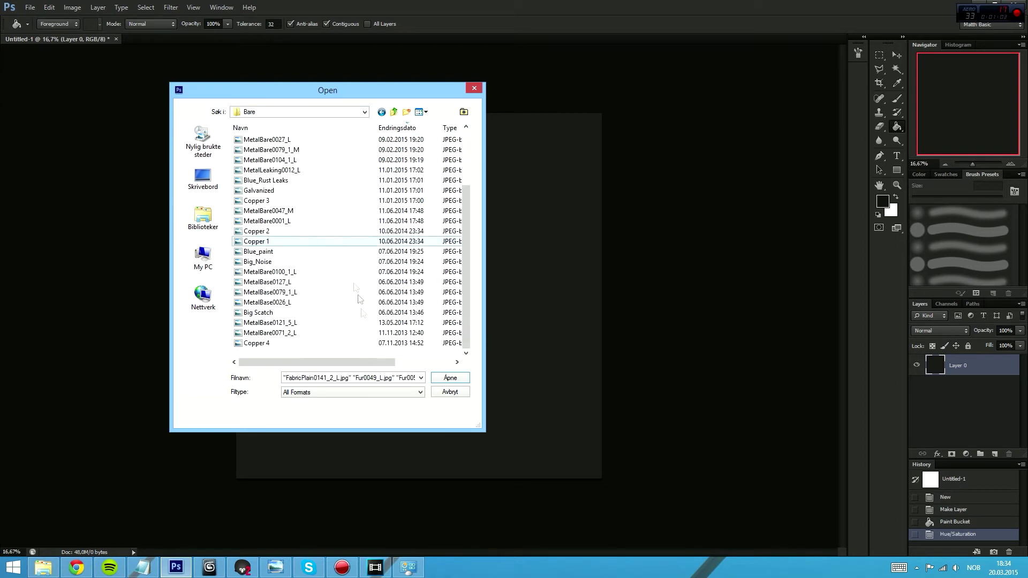
Look through the bare metal textures and open MetalBare0018_L
drag(312, 355, 322, 75)
click(290, 231)
click(321, 190)
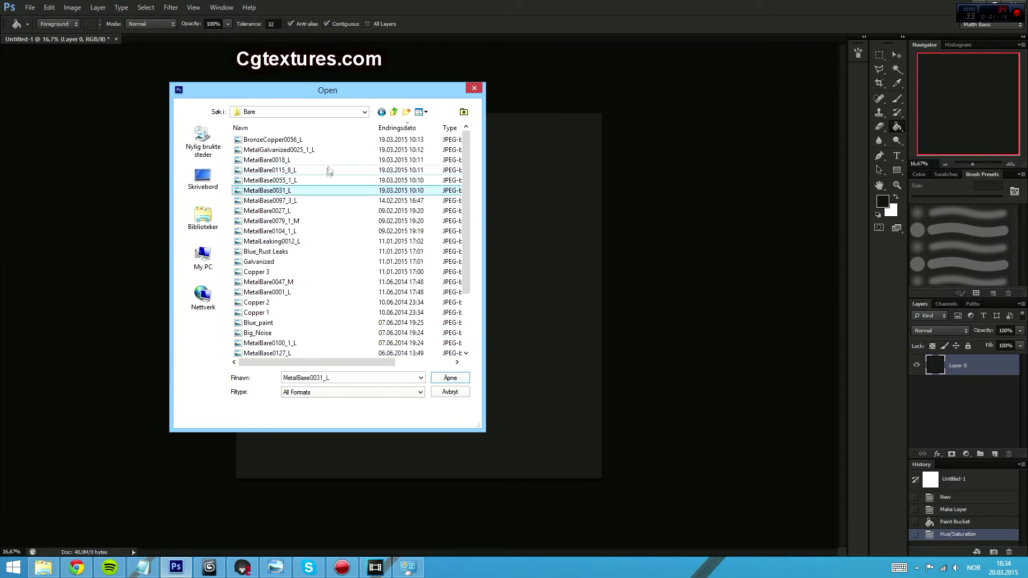
click(331, 169)
click(316, 312)
click(320, 251)
click(316, 201)
double_click(319, 159)
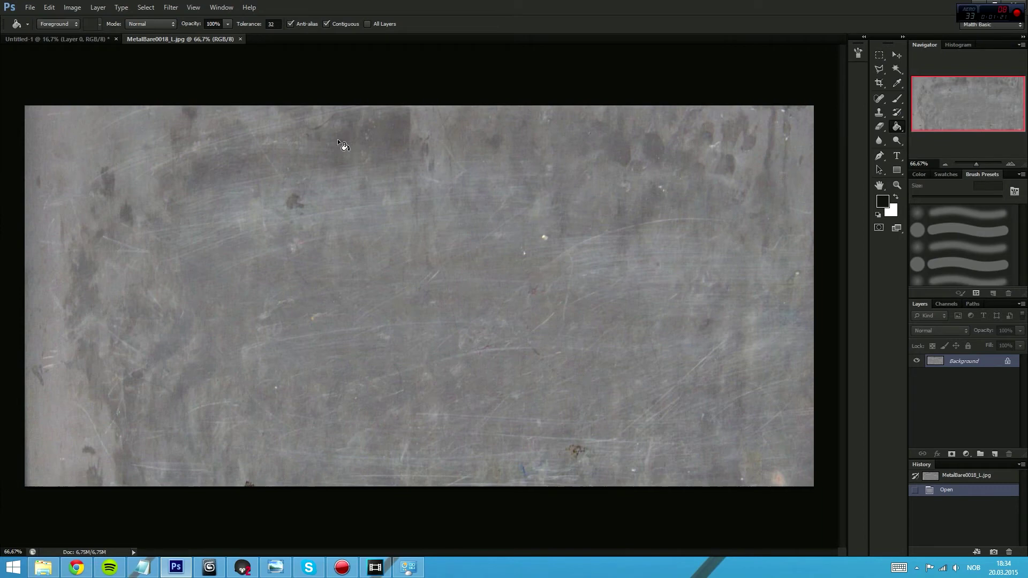
Open the rust-stained MetalBase0031_L texture from the Bare folder
key(ctrl+o)
drag(464, 160, 461, 162)
drag(439, 88, 0, 76)
key(ctrl+o)
drag(347, 367, 378, 440)
double_click(109, 283)
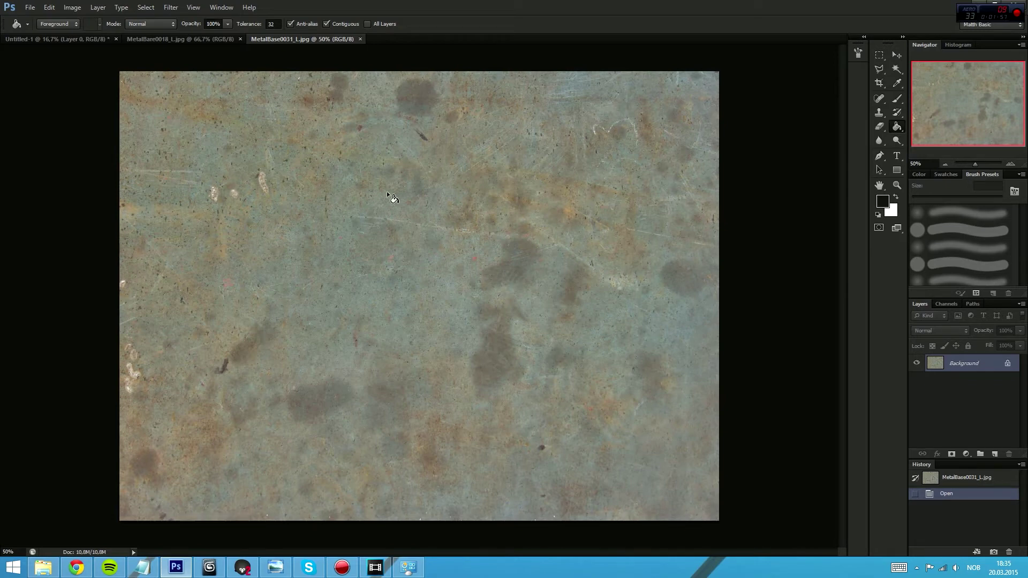
Browse the Bare folder's thumbnails and open the MetalBare0100_1_L texture
key(ctrl+o)
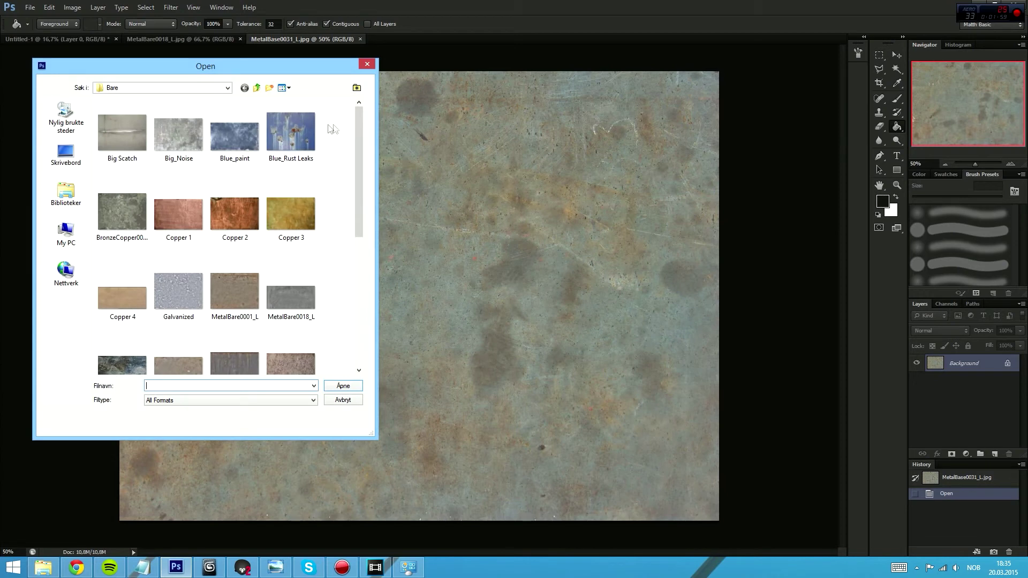
drag(360, 140, 382, 283)
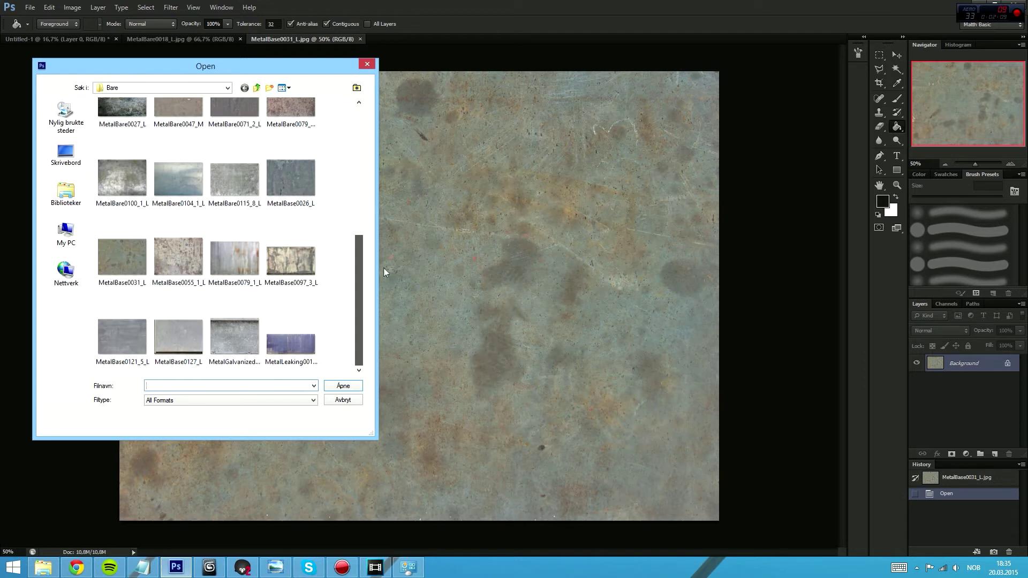
scroll(384, 268, up, 2)
scroll(381, 244, up, 2)
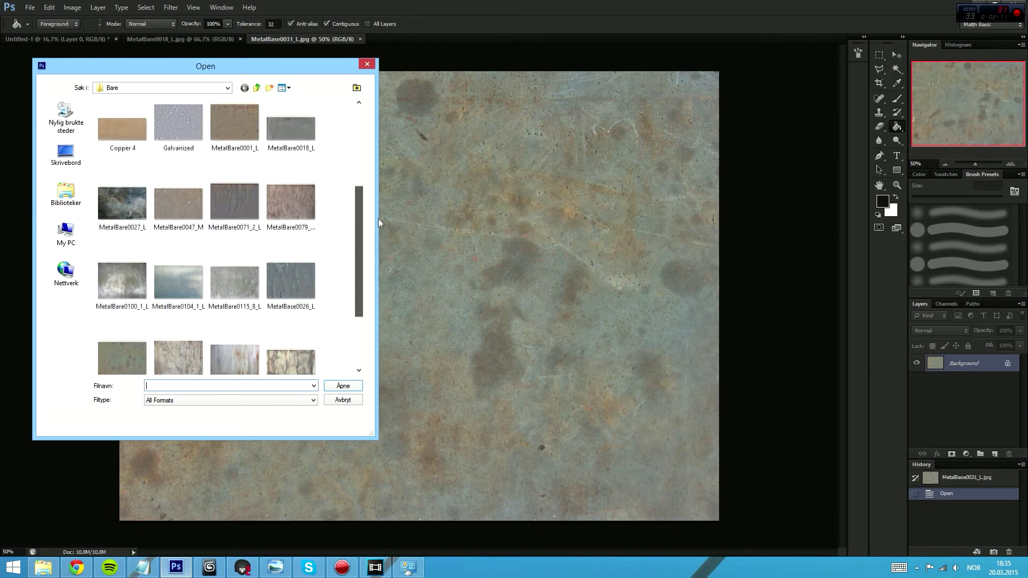
double_click(117, 282)
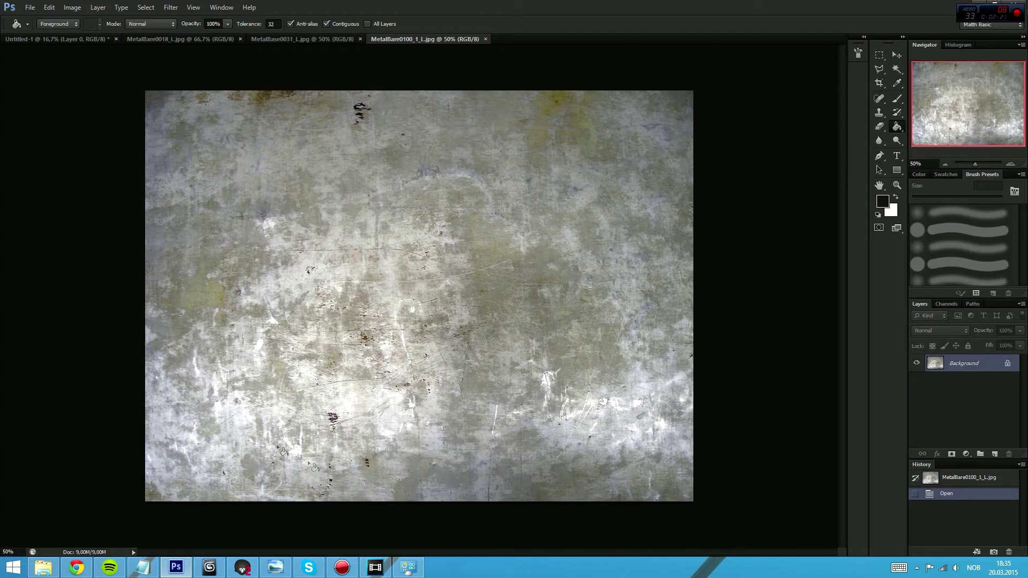
Copy the entire MetalBare0018_L image and paste it into Untitled-1 as a new layer
click(156, 38)
key(ctrl+a)
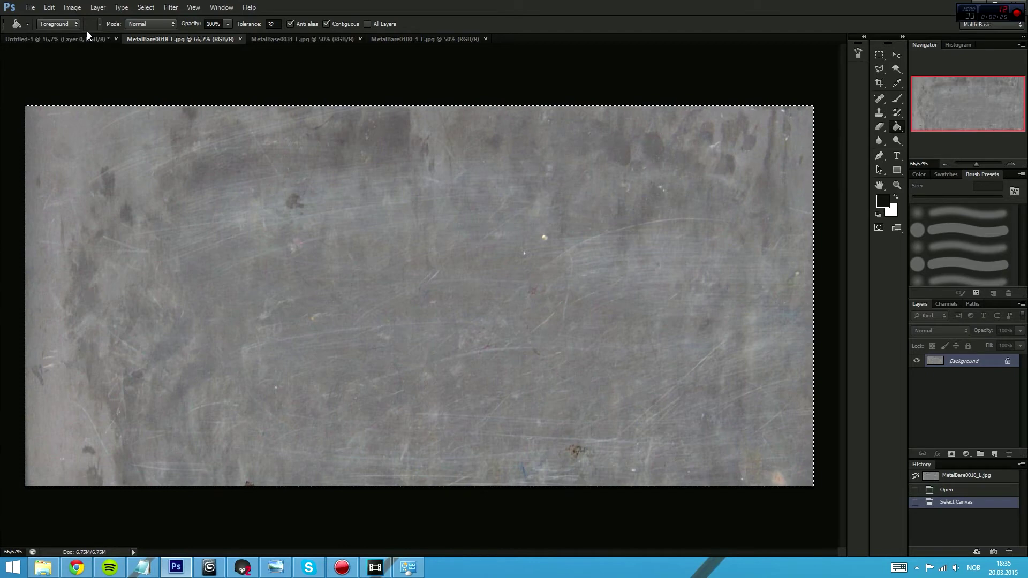
key(ctrl+c)
click(86, 39)
key(ctrl+v)
drag(461, 282, 483, 269)
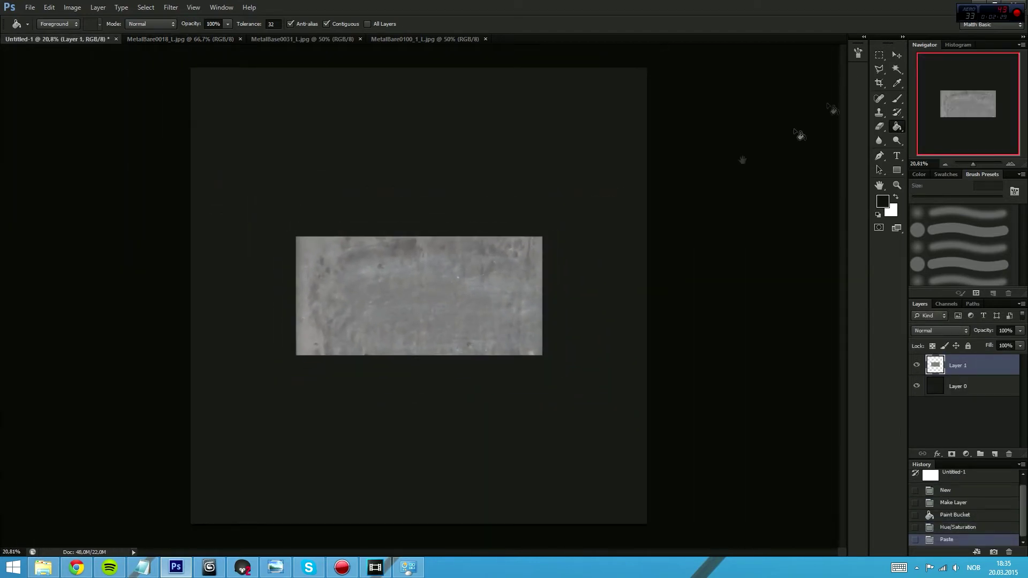
Move the pasted metal texture into the canvas's upper-left corner and place a duplicate directly beneath it
click(896, 54)
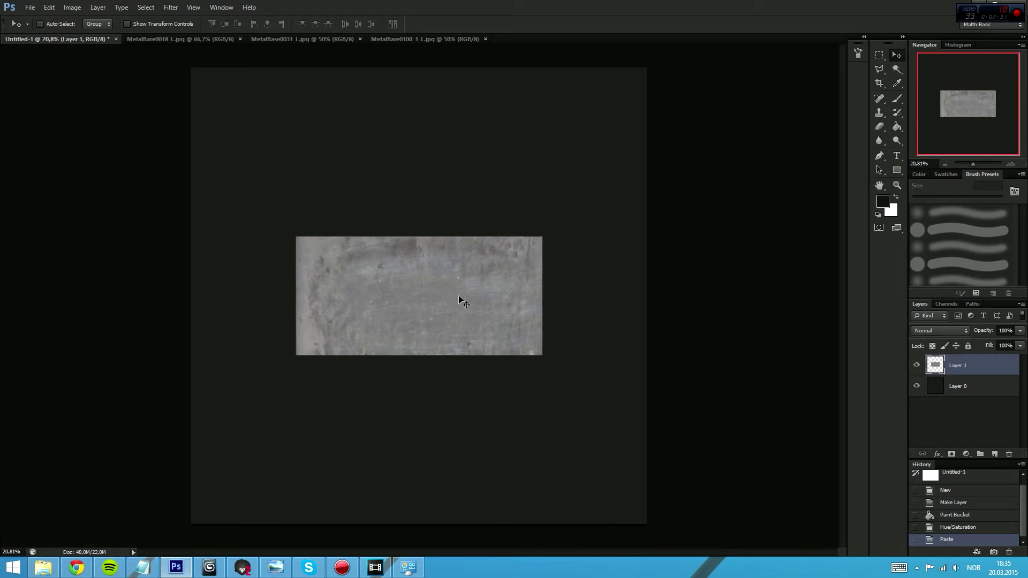
drag(460, 293, 355, 124)
drag(978, 370, 994, 454)
drag(447, 143, 374, 236)
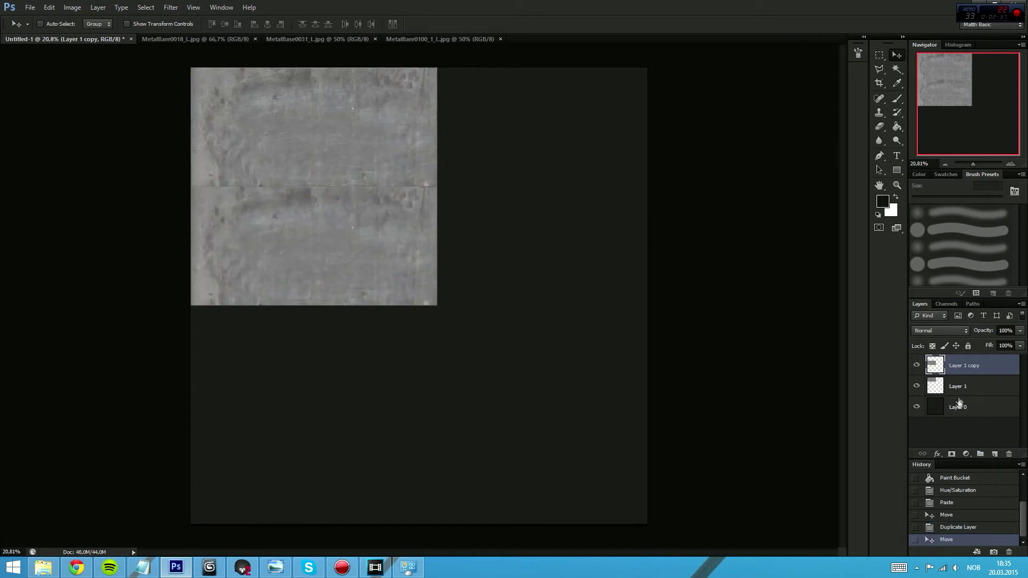
Duplicate the two texture strips below to complete the left column, and duplicate all four strips across the canvas's right half
shift+click(958, 386)
drag(959, 386, 993, 453)
drag(376, 131, 371, 374)
click(954, 369)
shift+click(960, 430)
drag(963, 423, 994, 454)
drag(358, 310, 601, 289)
Merge all eight metal texture layers into one, keeping Layer 0 separate
scroll(972, 374, down, 3)
shift+click(985, 418)
right_click(972, 417)
click(962, 286)
Clone out the upper part of the centre vertical seam and the two upper horizontal seams in the canvas's left half
key(s)
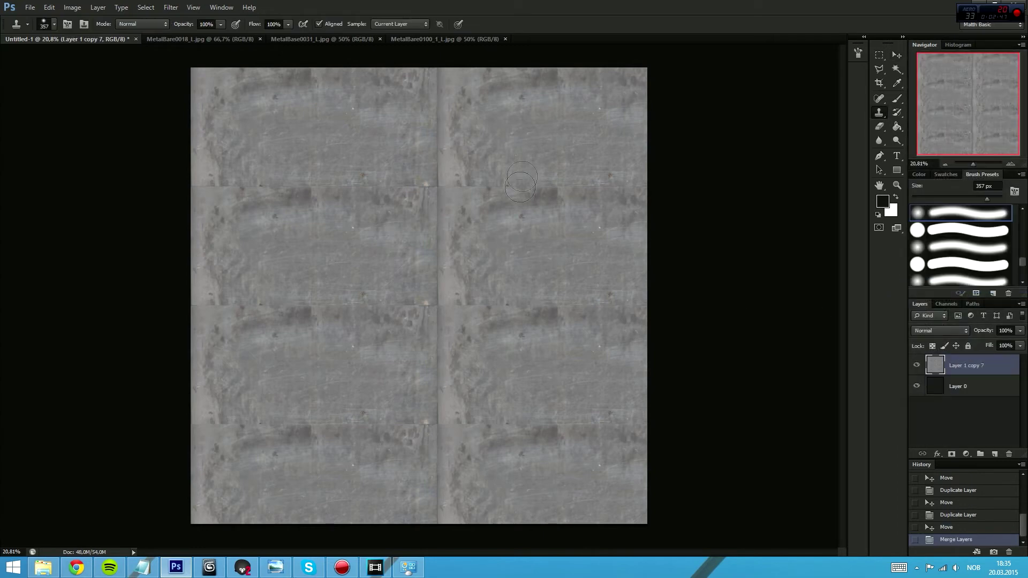
mouse_move(470, 164)
mouse_down()
mouse_move(450, 156)
mouse_move(443, 123)
mouse_move(465, 134)
mouse_up()
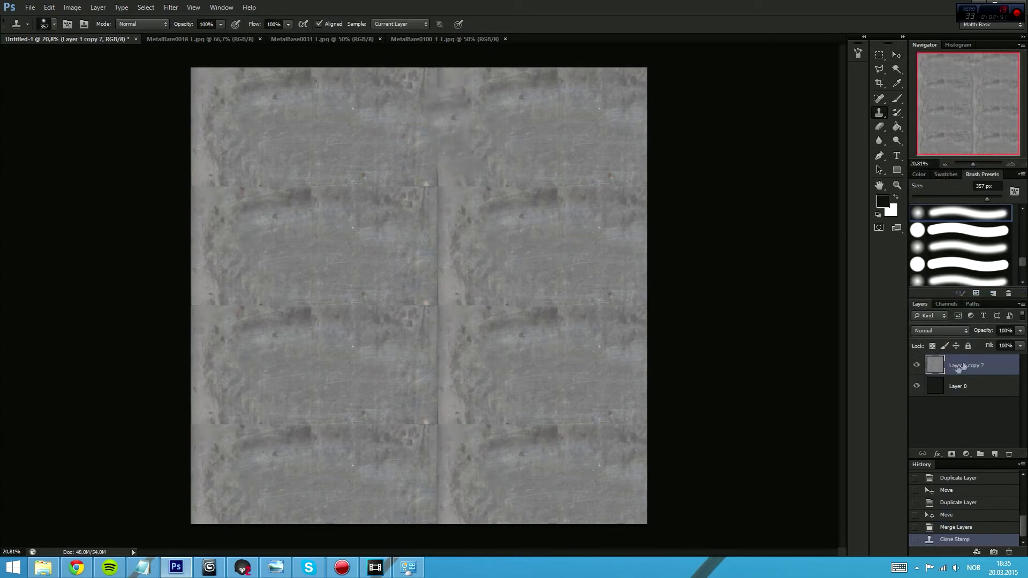
drag(452, 107, 447, 81)
drag(452, 198, 452, 161)
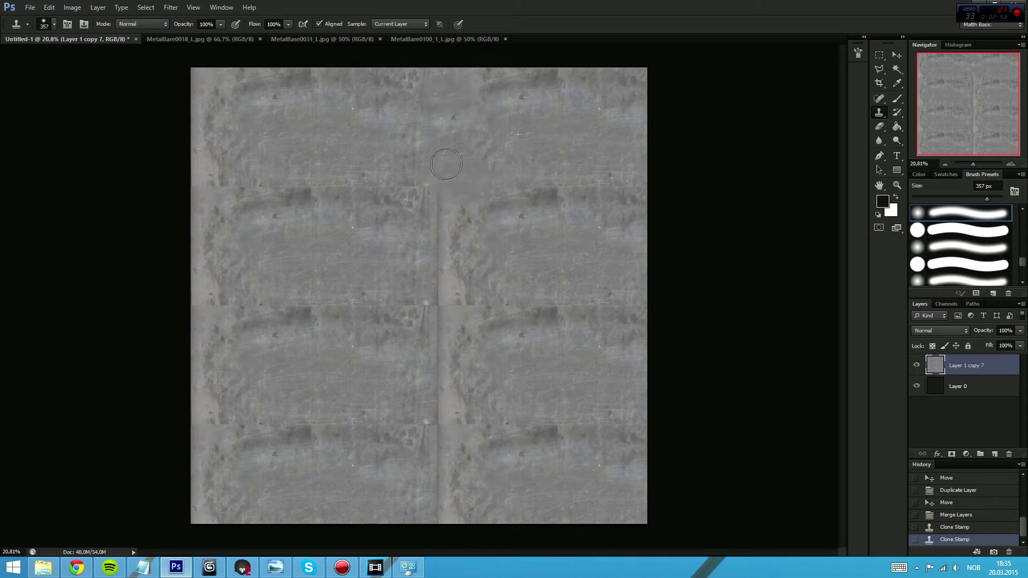
drag(389, 182, 350, 183)
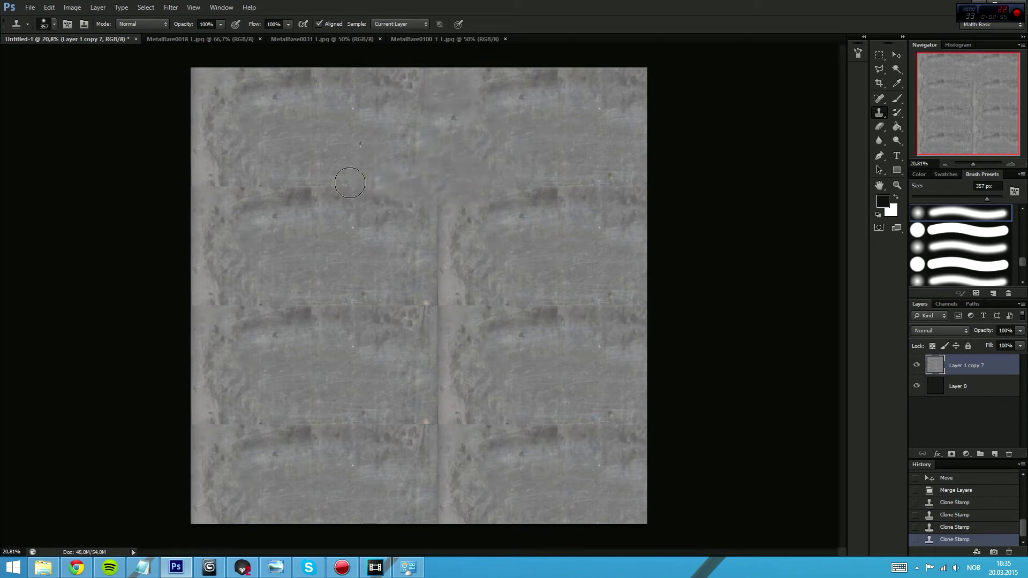
drag(245, 183, 212, 186)
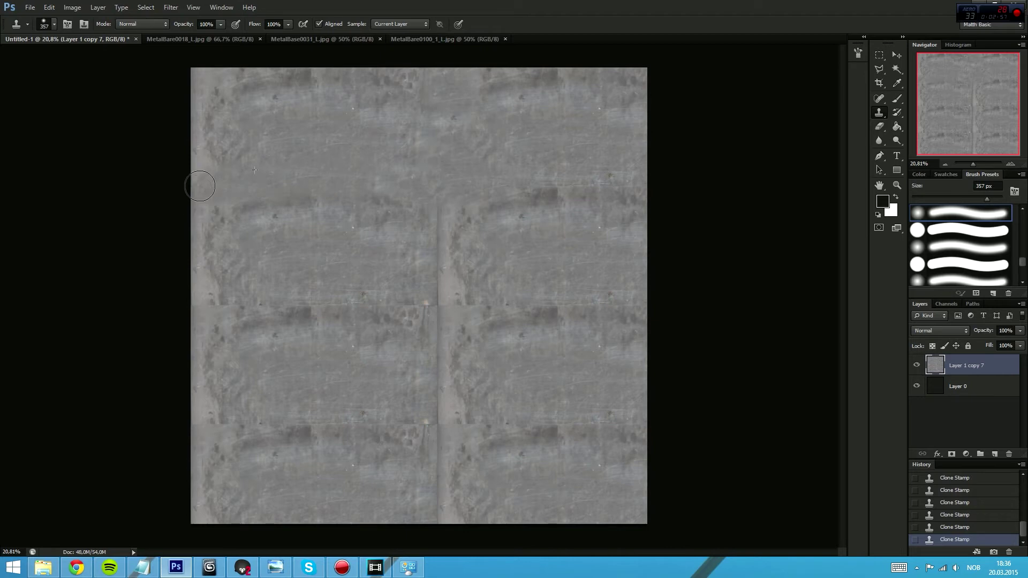
mouse_move(211, 228)
mouse_down()
mouse_move(214, 272)
mouse_move(236, 259)
mouse_move(224, 300)
mouse_up()
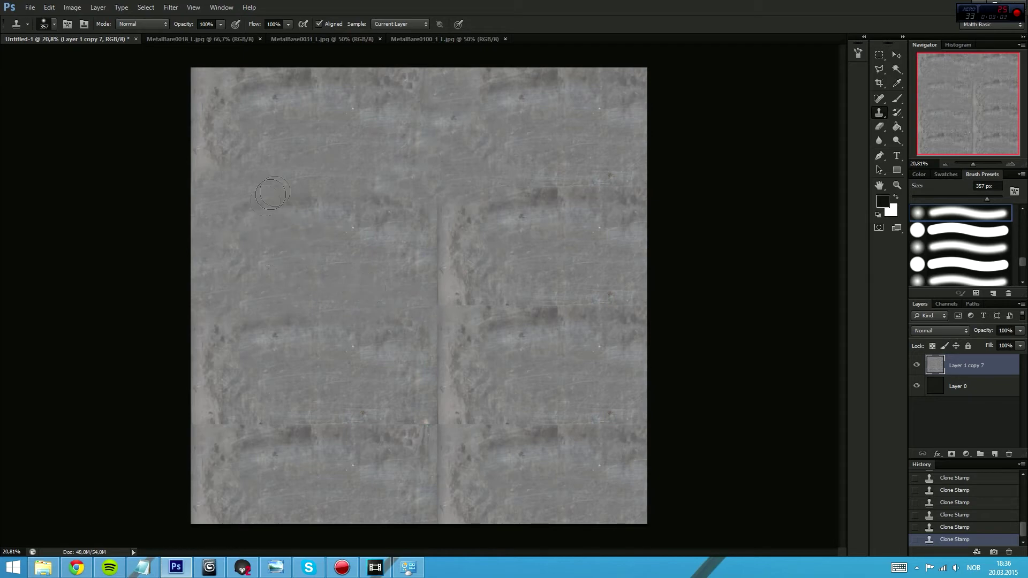
Clone out the right half's horizontal seams, the rest of the centre vertical seam and the lower-left horizontal seam
drag(575, 187, 543, 197)
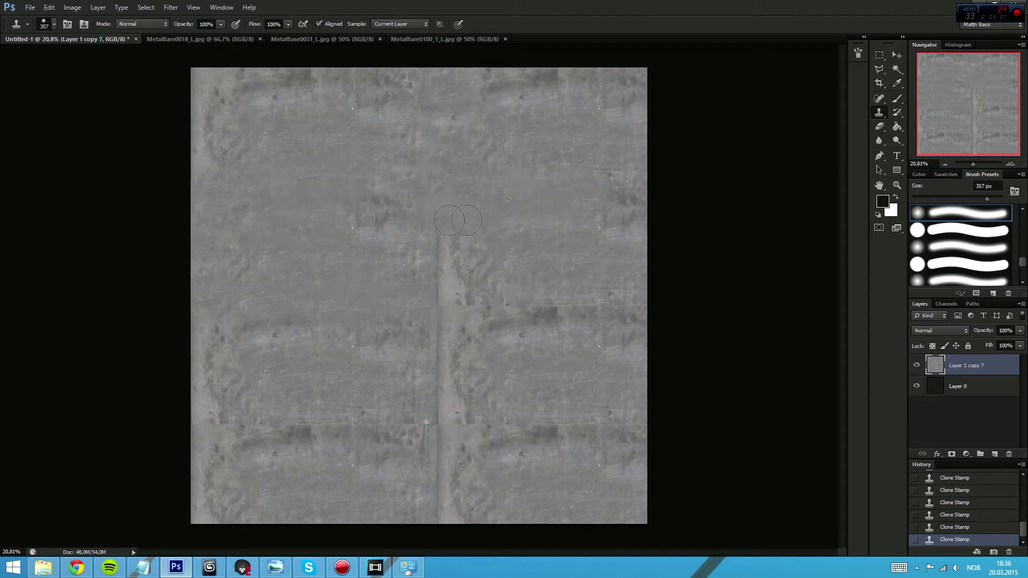
drag(441, 263, 441, 292)
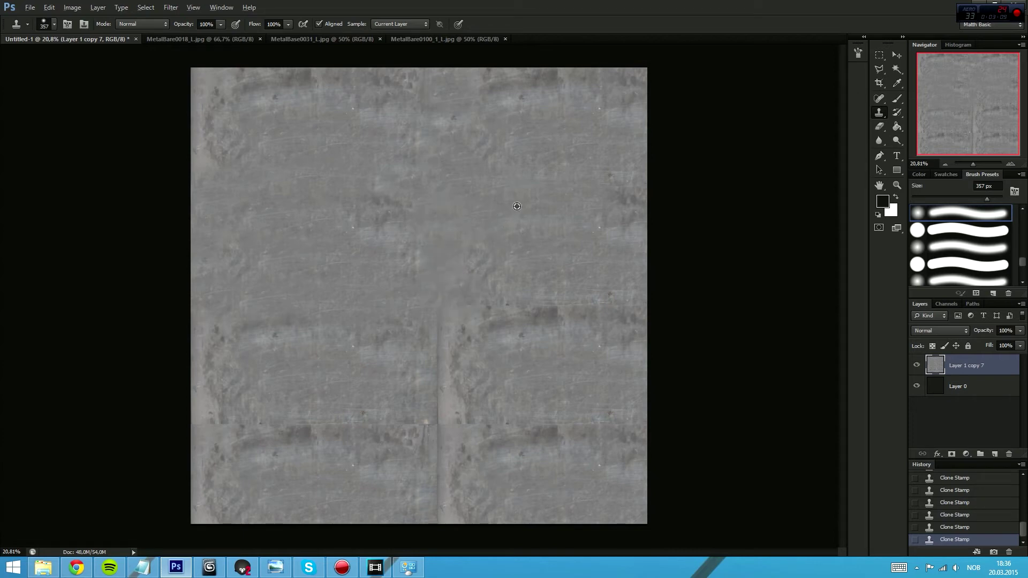
drag(264, 327, 366, 350)
drag(440, 379, 452, 501)
drag(481, 419, 466, 473)
drag(291, 431, 397, 436)
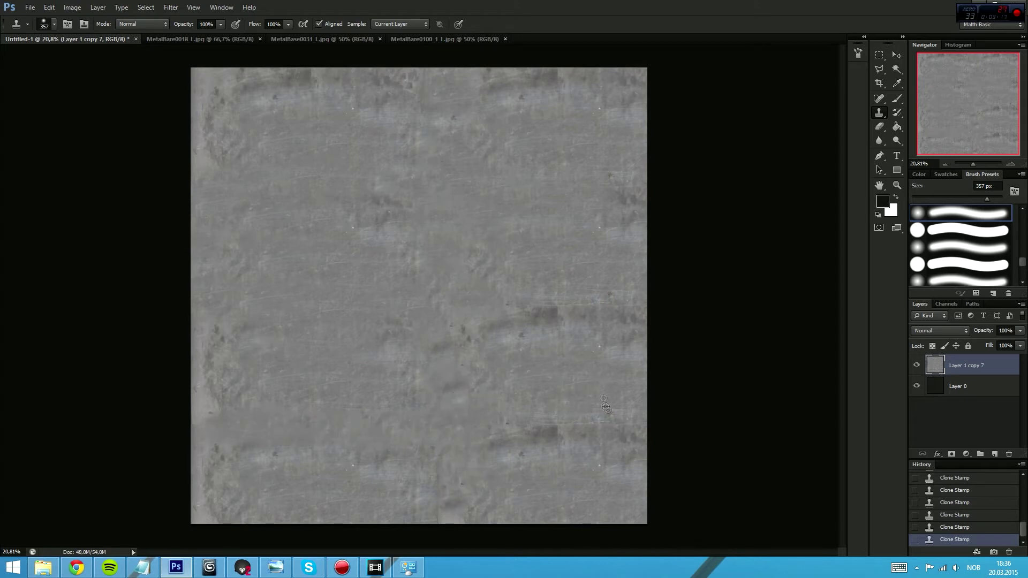
drag(577, 408, 432, 464)
drag(482, 332, 545, 304)
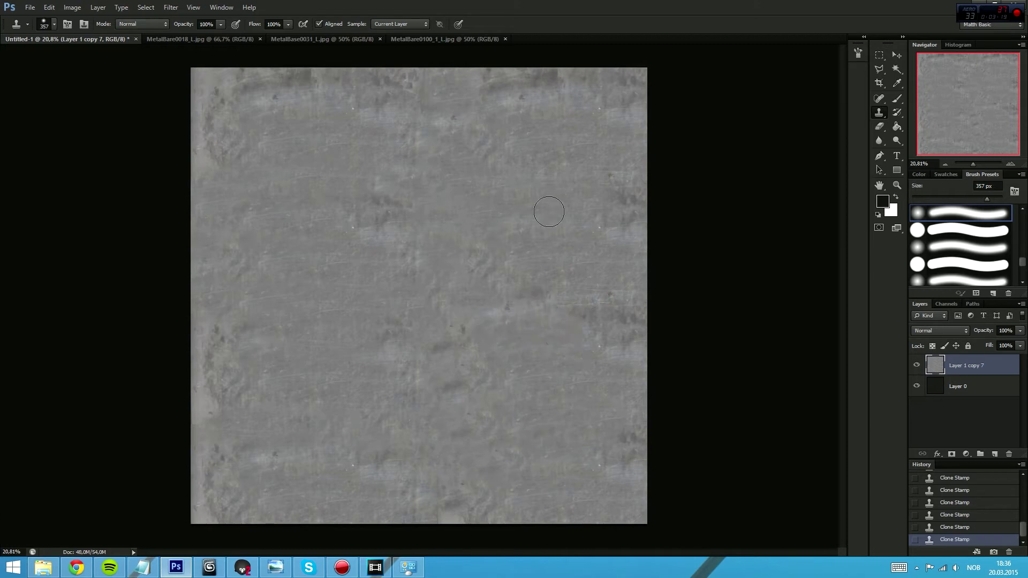
Clone clean metal over the dark streak near the upper-right edge and the dark blotches in the lower centre
alt+click(531, 138)
drag(507, 98, 558, 98)
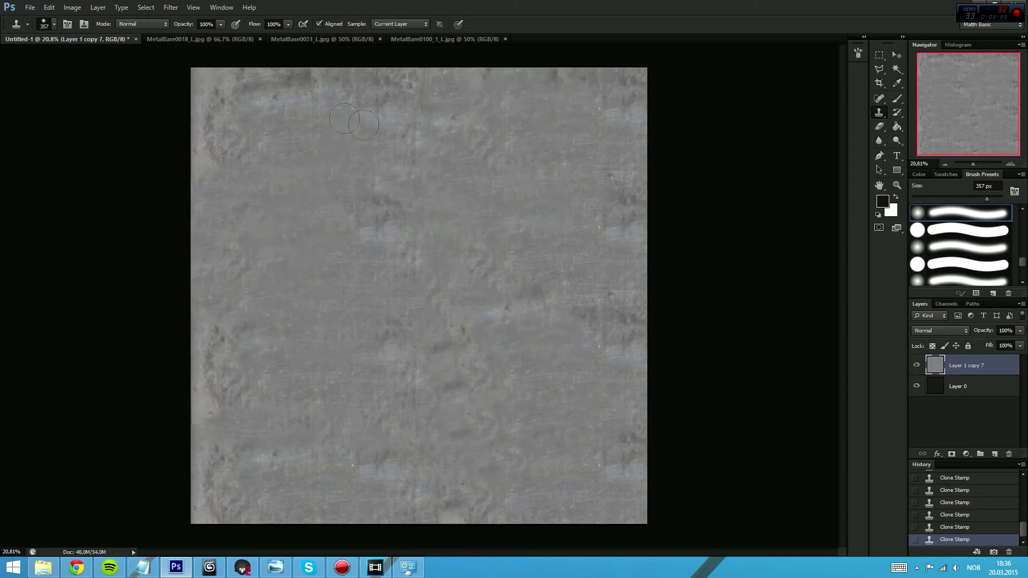
mouse_move(552, 267)
mouse_down()
mouse_move(514, 262)
mouse_move(549, 259)
mouse_up()
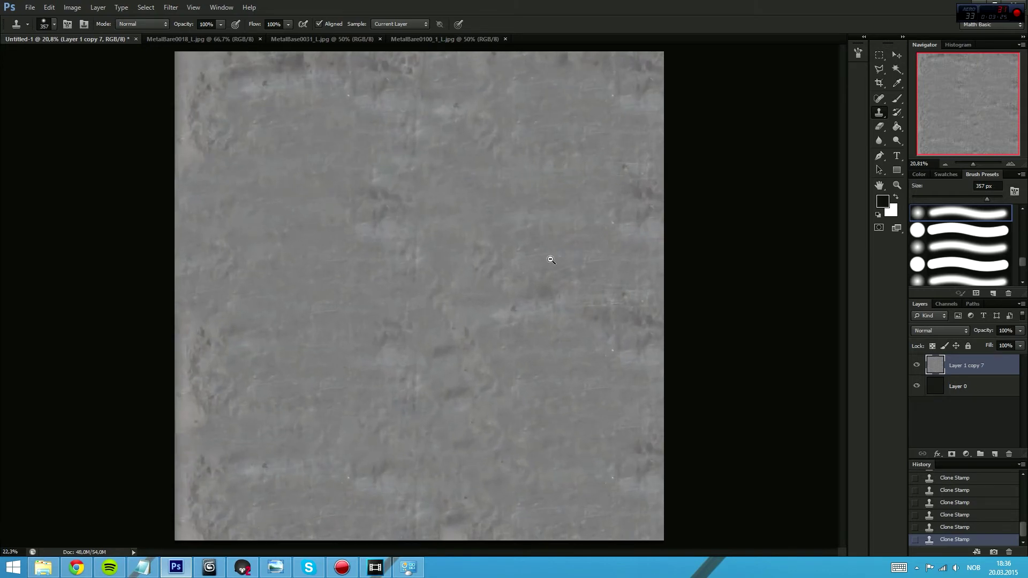
alt+click(555, 402)
drag(475, 420, 450, 364)
Clone over remaining blemishes in the upper centre and along the lower part of the canvas's left edge
alt+click(198, 127)
drag(294, 313, 297, 226)
key(ctrl+z)
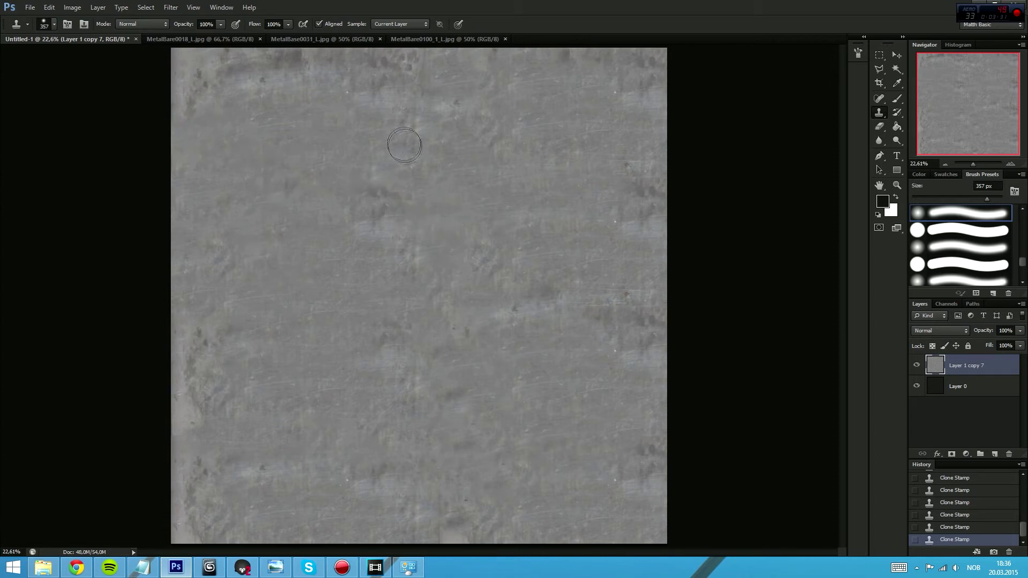
drag(395, 129, 436, 128)
mouse_move(459, 319)
mouse_down()
mouse_move(523, 321)
mouse_move(462, 321)
mouse_up()
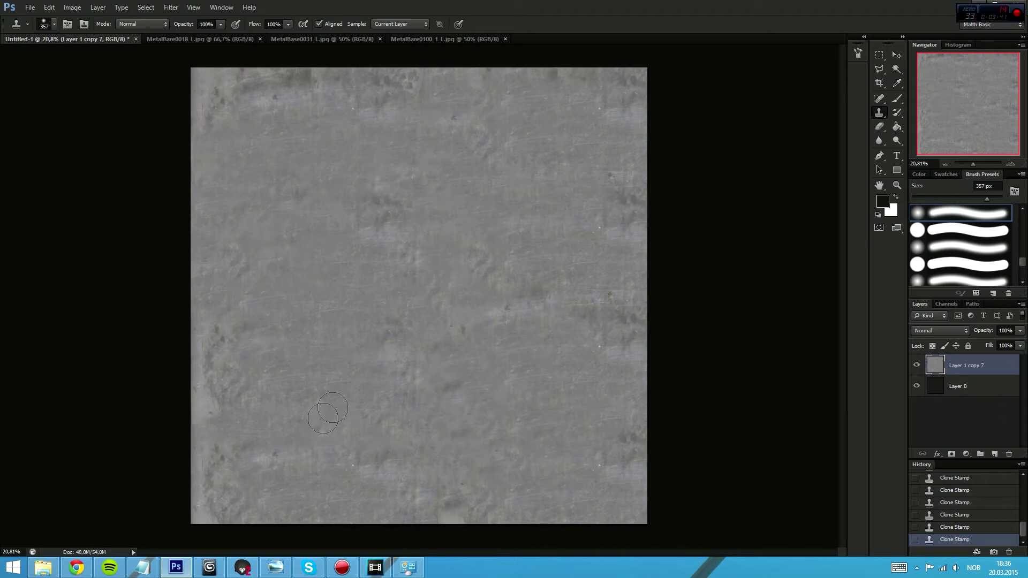
alt+click(344, 333)
mouse_move(222, 376)
mouse_down()
mouse_move(195, 403)
mouse_move(199, 362)
mouse_up()
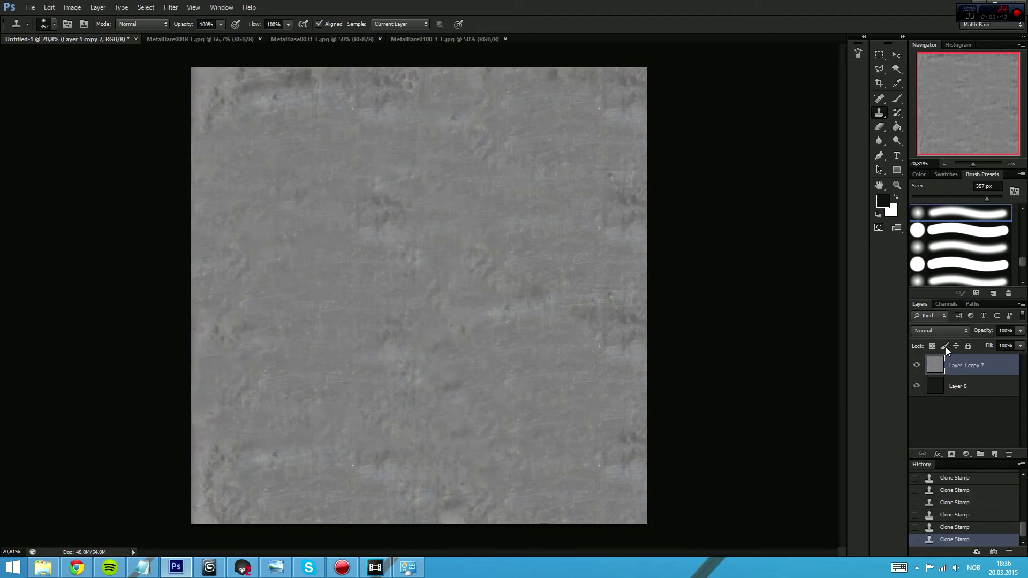
Set the cloned metal layer's blend mode to Overlay and fully desaturate it with Hue/Saturation
click(943, 331)
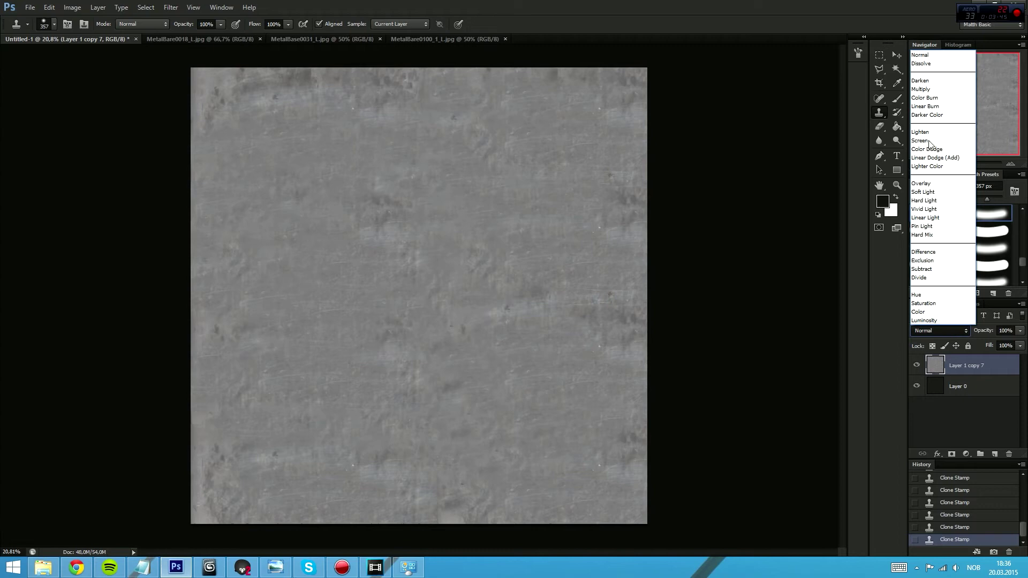
click(930, 183)
key(ctrl+u)
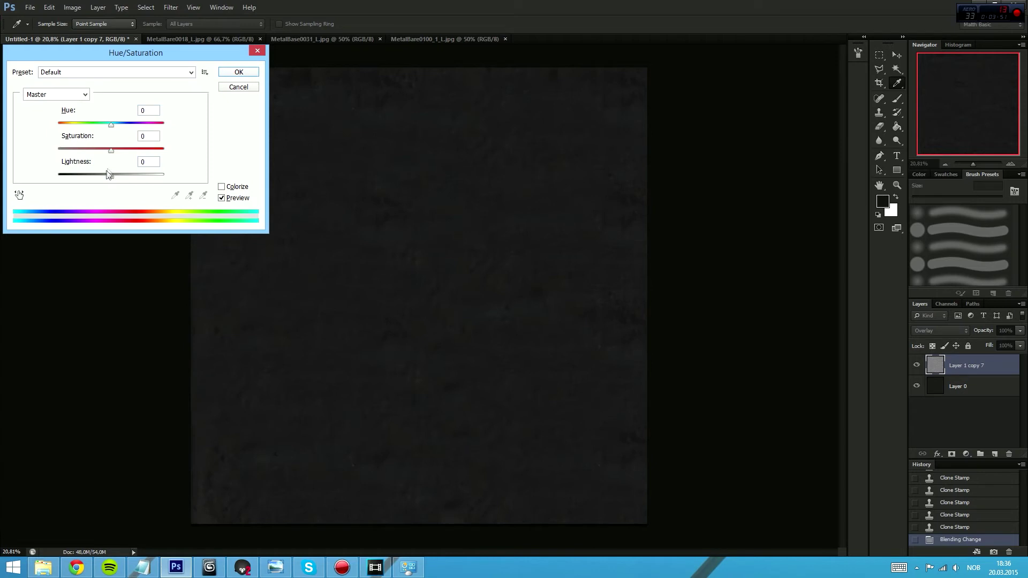
drag(111, 150, 58, 150)
click(238, 72)
key(s)
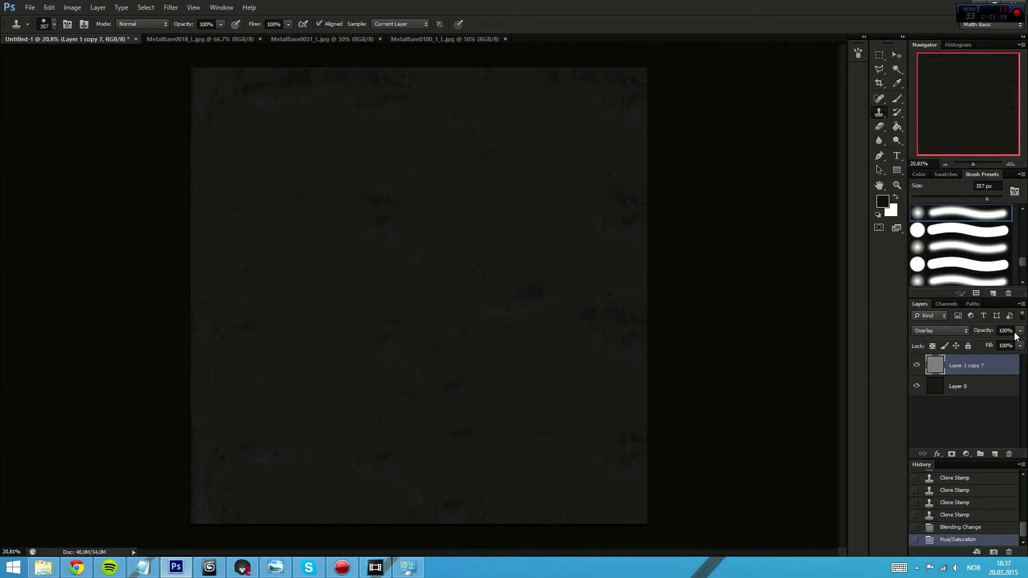
Try the Overlay metal layer at 25% opacity and examine the surface up close
text(25)
key(Return)
drag(539, 316, 600, 317)
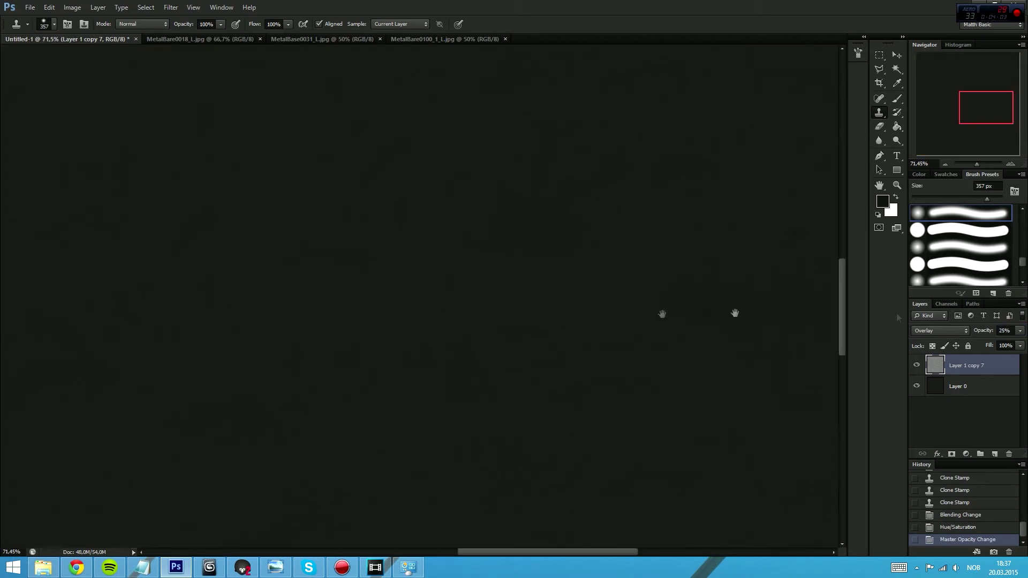
Raise the Overlay metal layer's opacity to 55% and inspect different areas of the texture
drag(1011, 333, 990, 332)
text(55)
key(Return)
drag(597, 429, 603, 234)
drag(715, 286, 665, 300)
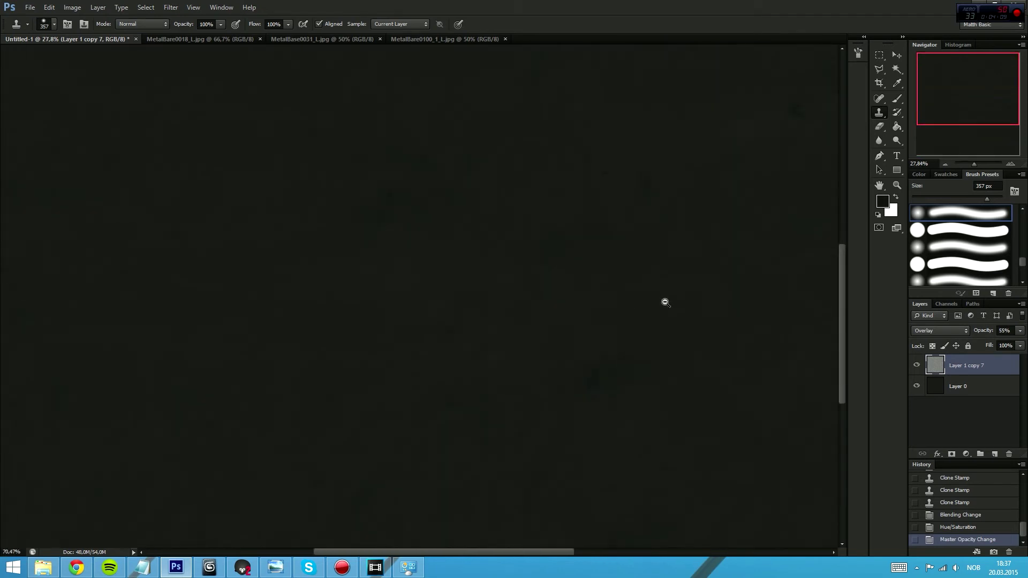
Try the Overlay metal layer at 65% opacity and check the texture's edges and stains
drag(836, 330, 811, 322)
text(65)
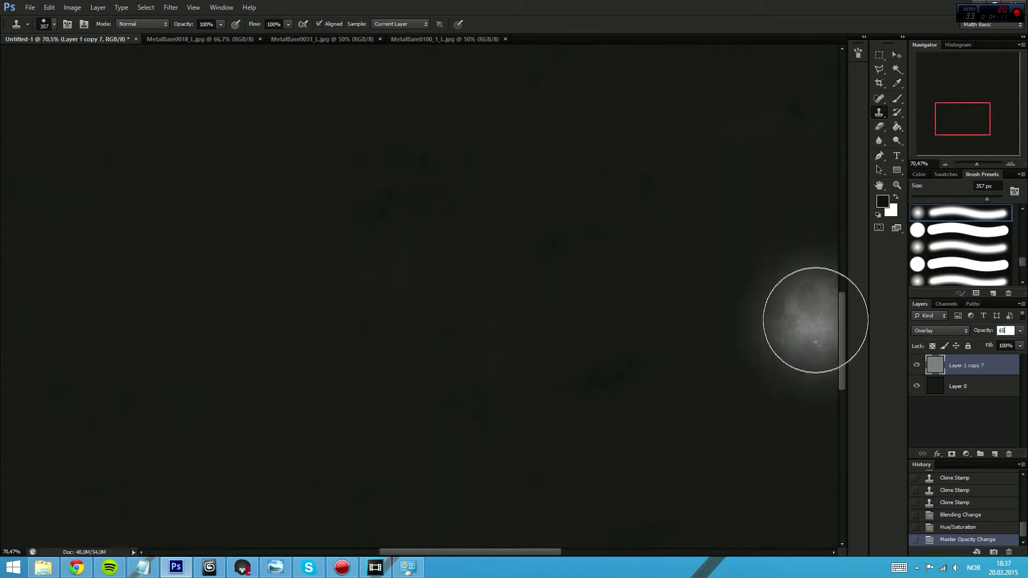
key(Return)
drag(674, 516, 642, 310)
drag(712, 182, 644, 394)
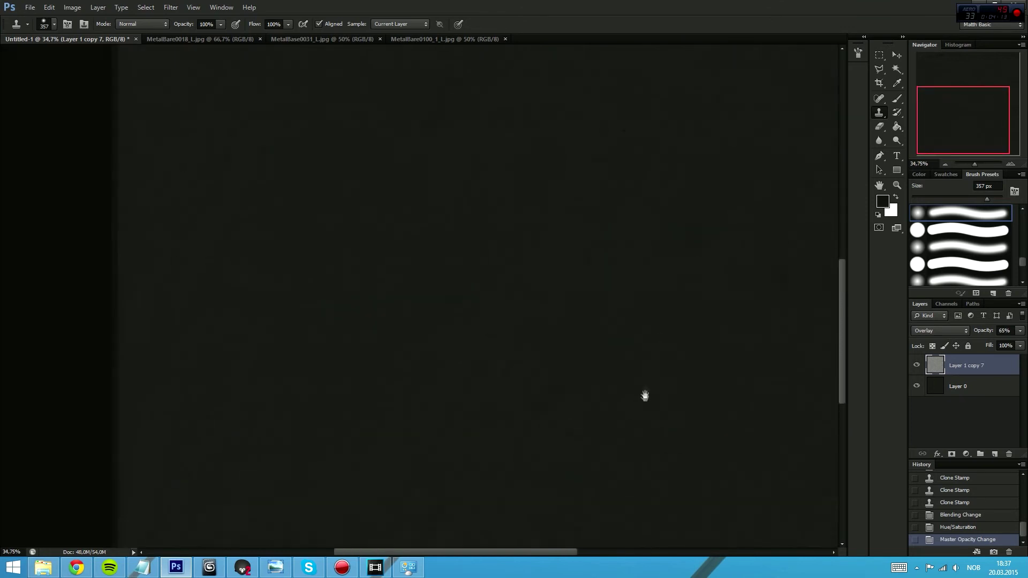
drag(668, 351, 668, 460)
Set the Overlay metal layer's opacity back to 55% and check the result across the canvas
drag(1013, 331, 828, 333)
text(55)
key(Return)
drag(695, 472, 716, 224)
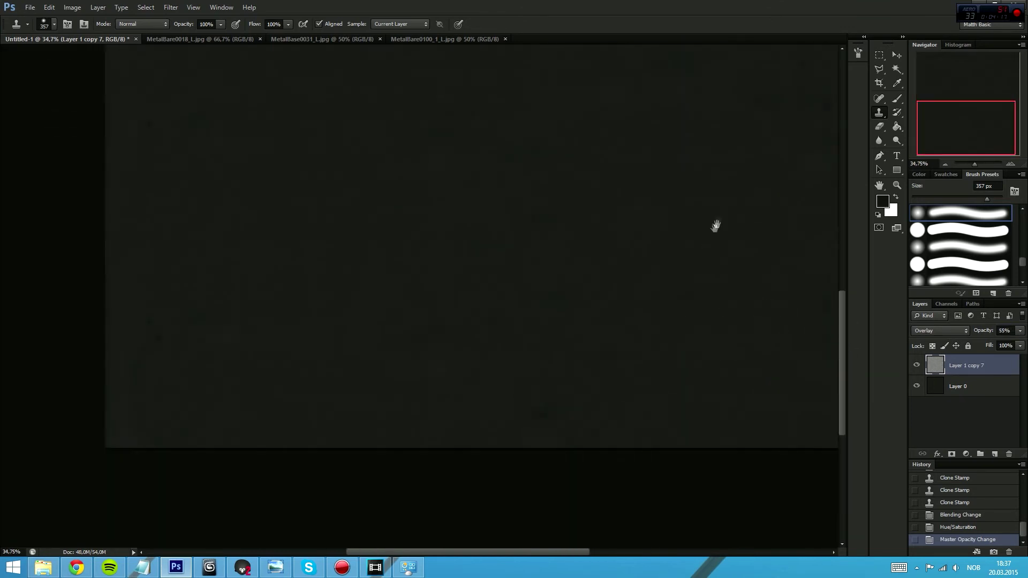
drag(711, 177, 682, 257)
drag(699, 260, 689, 301)
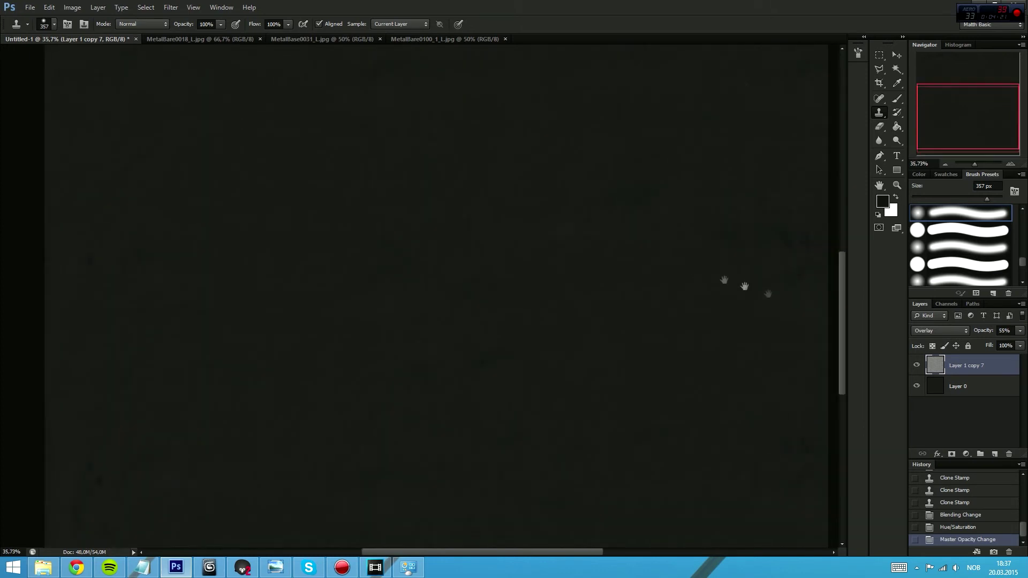
Copy the entire MetalBase0031_L image into Untitled-1 as a new layer and move it to the canvas's upper-left corner
click(320, 39)
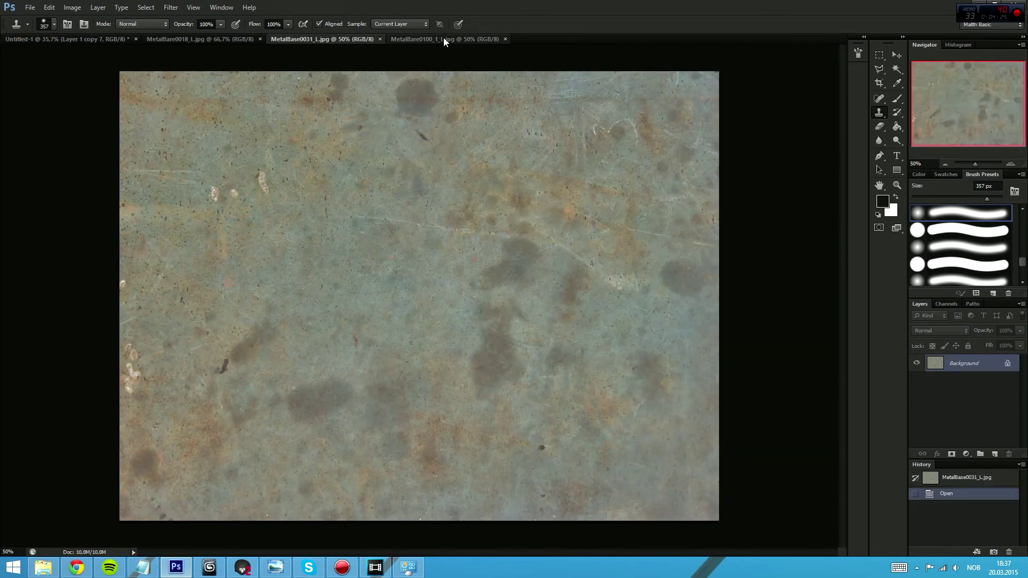
key(ctrl+a)
key(ctrl+c)
click(59, 39)
key(ctrl+v)
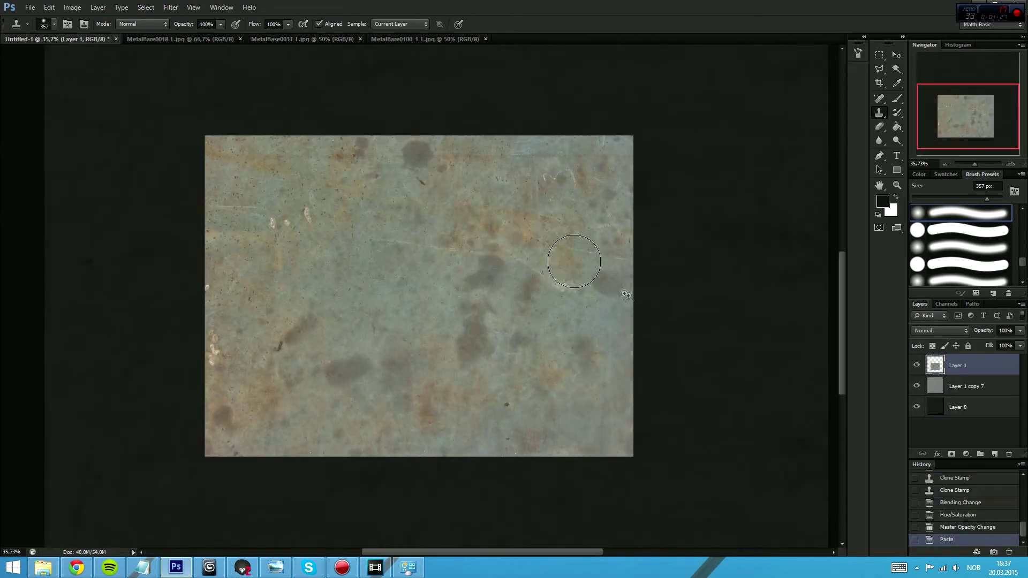
drag(612, 289, 557, 300)
mouse_move(335, 295)
mouse_down()
mouse_move(288, 142)
mouse_move(249, 119)
mouse_up()
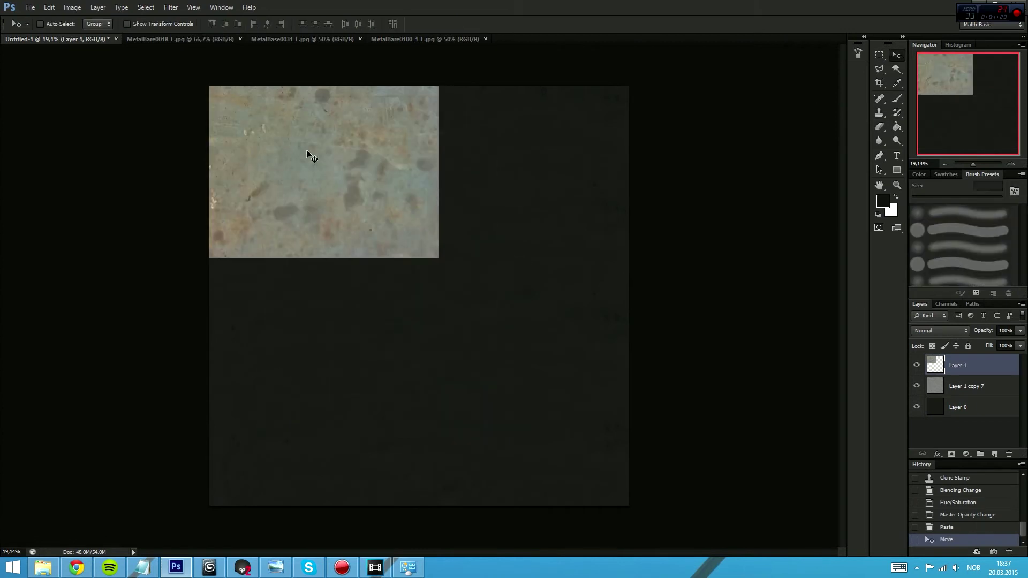
Enlarge the Clone Stamp brush to 900 px and clone the rusty metal across the canvas's upper-right area
key(bracketright)
key(bracketright)
key(bracketright)
key(bracketright)
key(bracketright)
key(bracketright)
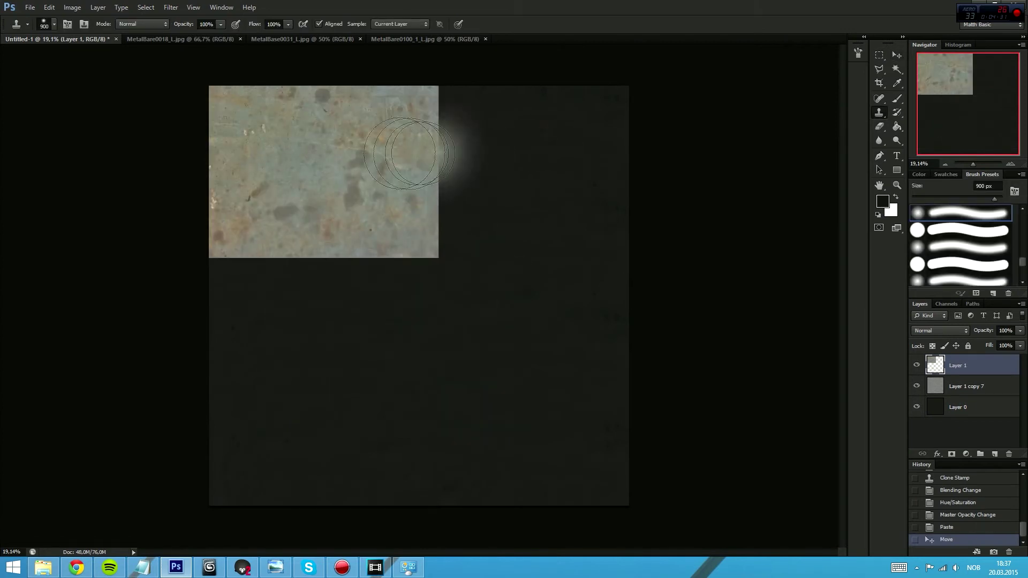
click(460, 161)
click(498, 174)
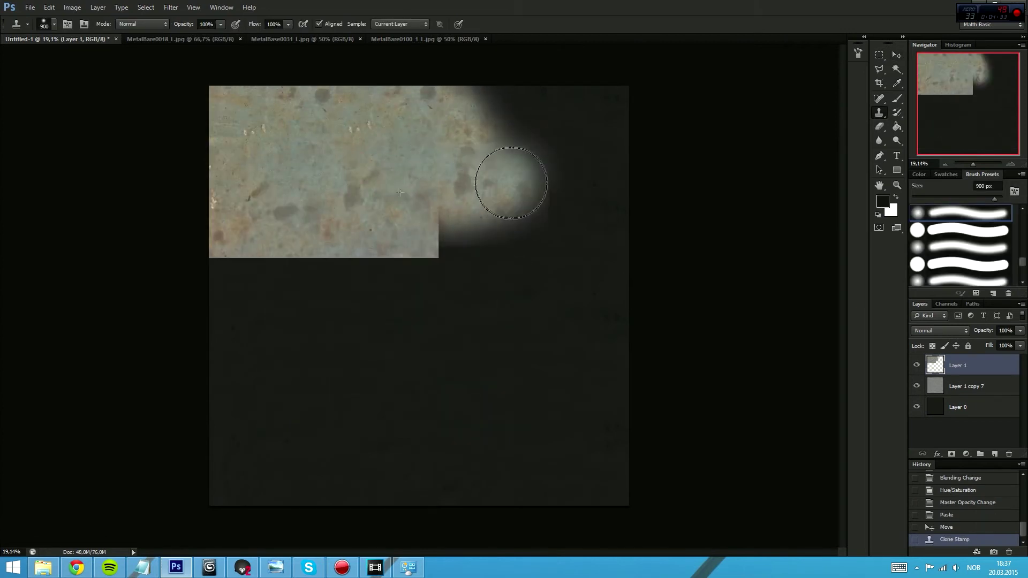
click(508, 185)
drag(485, 115, 562, 131)
click(579, 115)
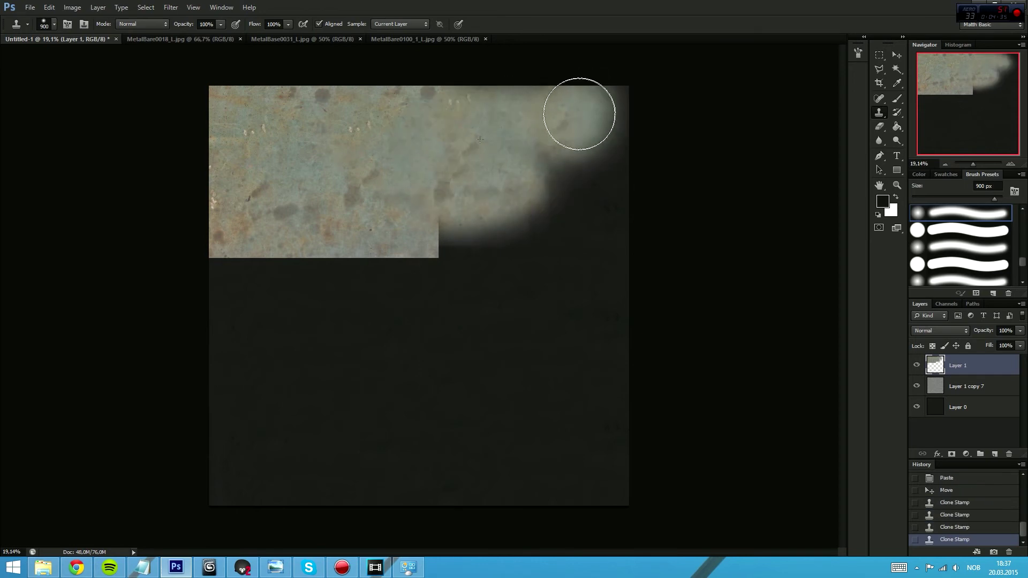
click(576, 151)
Extend the rusty metal by cloning it diagonally through the middle and down to the canvas's lower-left corner
mouse_move(492, 201)
mouse_down()
mouse_move(447, 235)
mouse_move(276, 289)
mouse_up()
alt+click(460, 162)
mouse_move(370, 200)
mouse_down()
mouse_move(254, 297)
mouse_move(239, 257)
mouse_move(262, 350)
mouse_up()
click(357, 341)
alt+click(298, 178)
mouse_move(359, 313)
mouse_down()
mouse_move(308, 344)
mouse_move(351, 370)
mouse_up()
alt+click(431, 167)
drag(344, 230, 278, 326)
drag(364, 343, 348, 406)
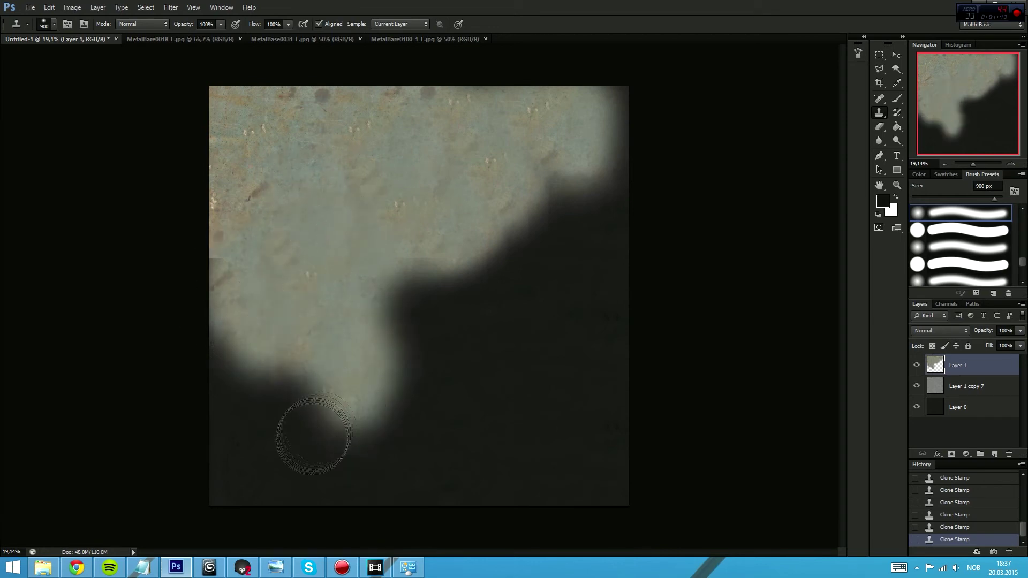
mouse_move(278, 348)
mouse_down()
mouse_move(254, 446)
mouse_move(225, 428)
mouse_up()
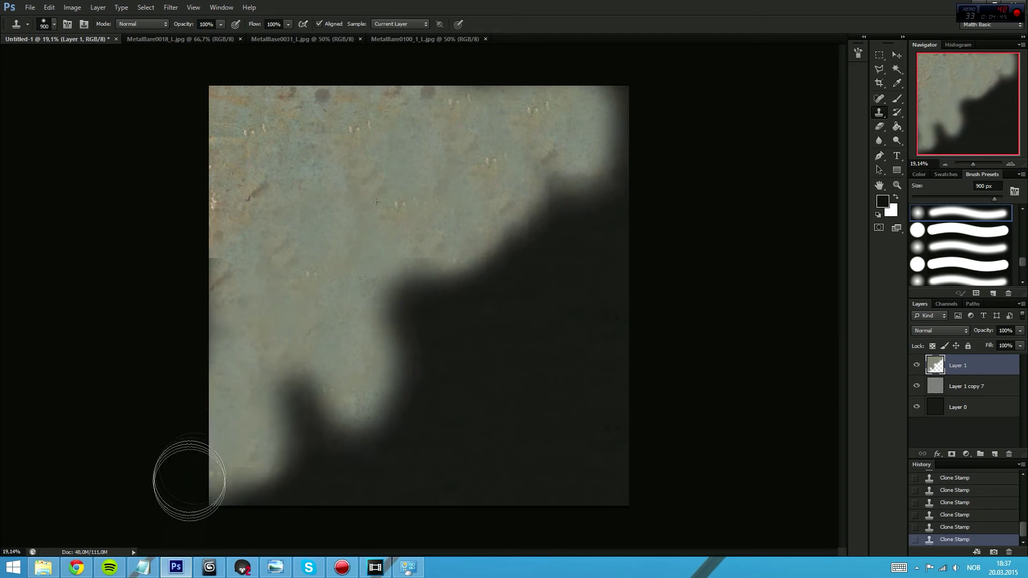
drag(289, 469, 294, 333)
Clone rust details from the texture's upper-left area over the lower left and centre of the canvas
alt+click(229, 187)
drag(291, 411, 333, 300)
alt+click(247, 143)
mouse_move(269, 274)
mouse_down()
mouse_move(254, 323)
mouse_move(266, 277)
mouse_up()
alt+click(302, 128)
mouse_move(315, 245)
mouse_down()
mouse_move(278, 300)
mouse_move(427, 428)
mouse_move(418, 257)
mouse_up()
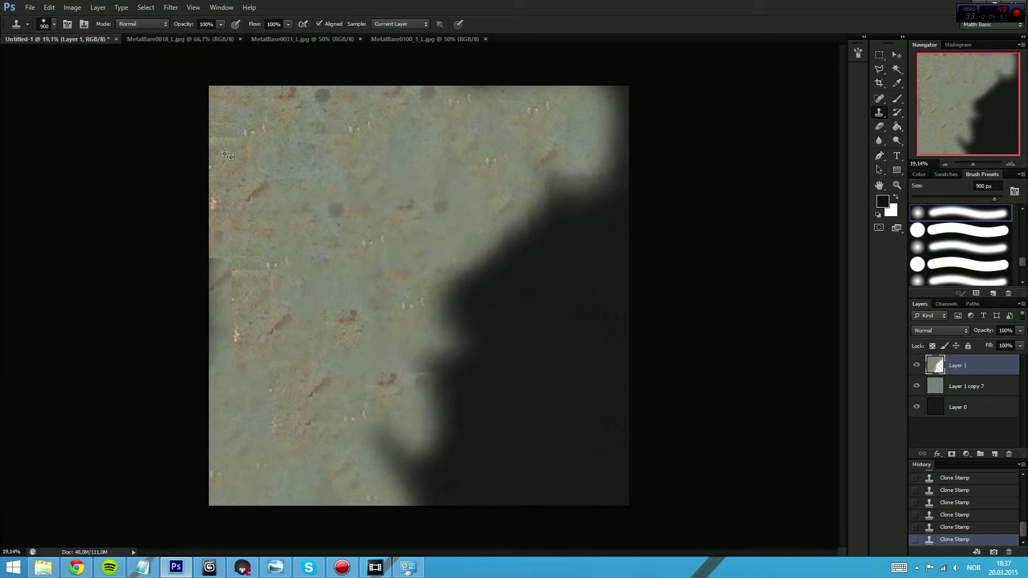
Clone more rusty metal over the canvas's right side and bottom centre from samples in the upper left
alt+click(268, 143)
mouse_move(432, 134)
mouse_down()
mouse_move(402, 294)
mouse_move(573, 229)
mouse_move(640, 223)
mouse_move(457, 408)
mouse_move(545, 347)
mouse_move(551, 428)
mouse_up()
alt+click(249, 125)
alt+click(251, 127)
mouse_move(412, 431)
mouse_down()
mouse_move(427, 427)
mouse_move(385, 465)
mouse_move(348, 436)
mouse_up()
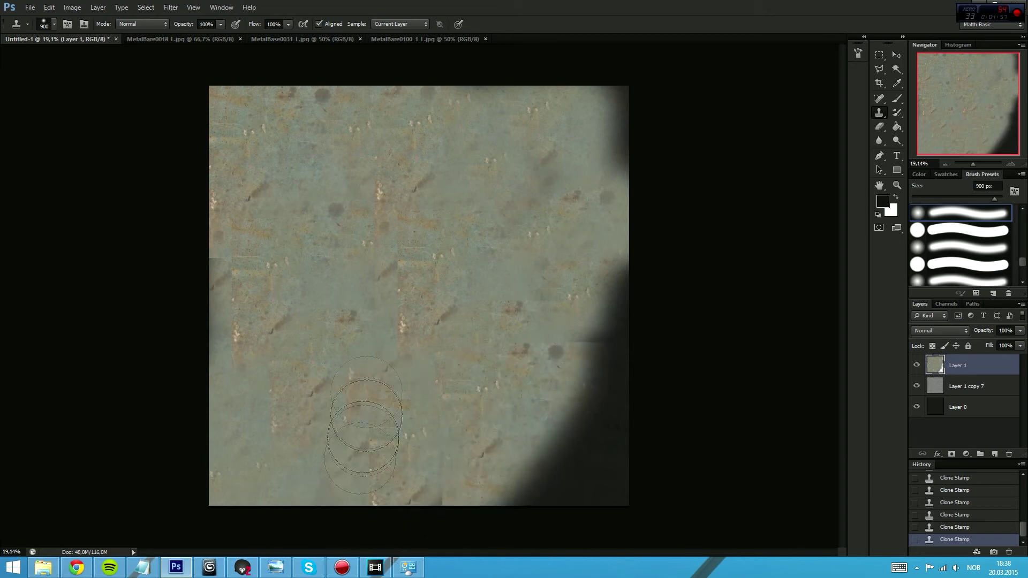
Delete the rusty metal layer and confirm its removal
click(1008, 453)
click(482, 213)
Paste the copied rusty metal photo into the untitled texture document and place it in the canvas's upper-left corner
click(226, 39)
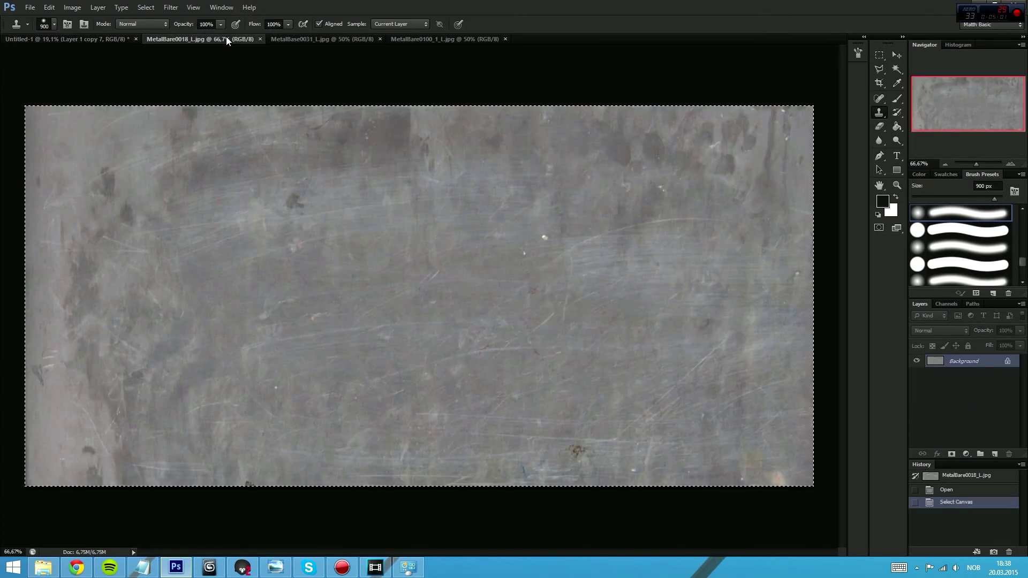
click(282, 38)
click(75, 39)
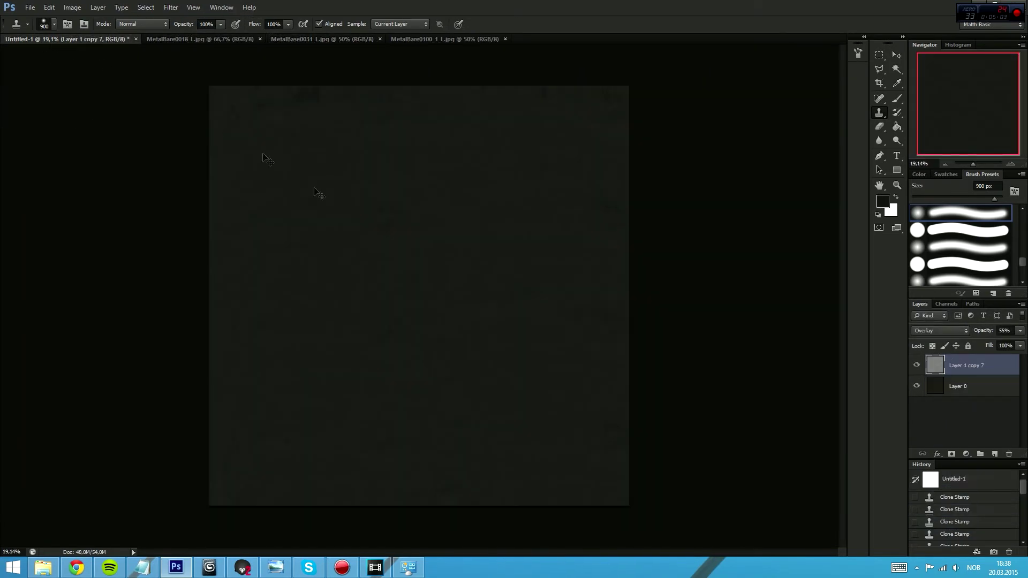
key(ctrl+v)
key(v)
drag(390, 325, 291, 201)
Duplicate the rusty metal layer, place the copy directly to its right and flip it horizontally
drag(985, 385, 994, 453)
drag(402, 200, 616, 198)
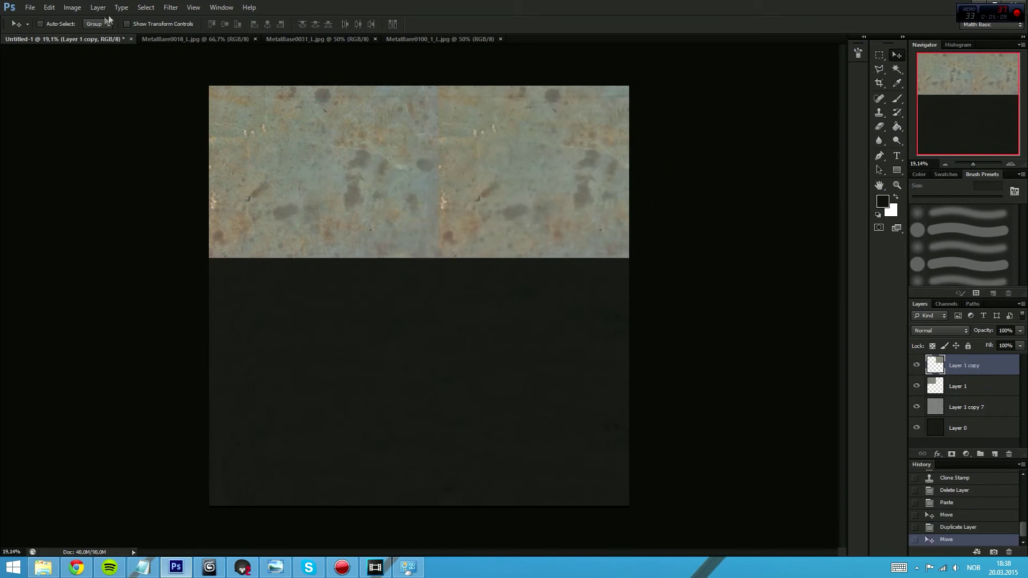
click(119, 9)
mouse_move(150, 8)
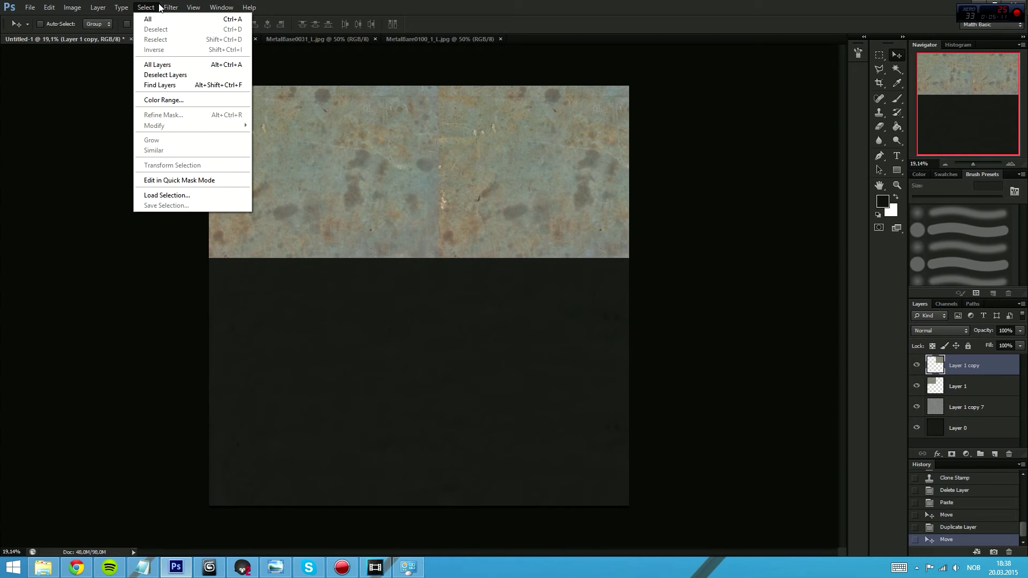
click(450, 173)
click(167, 8)
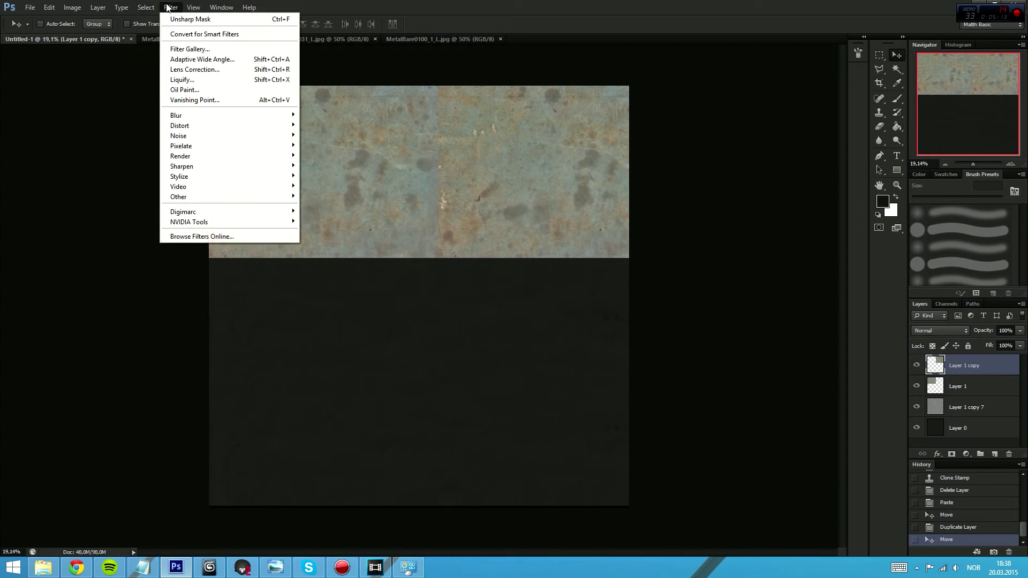
click(572, 211)
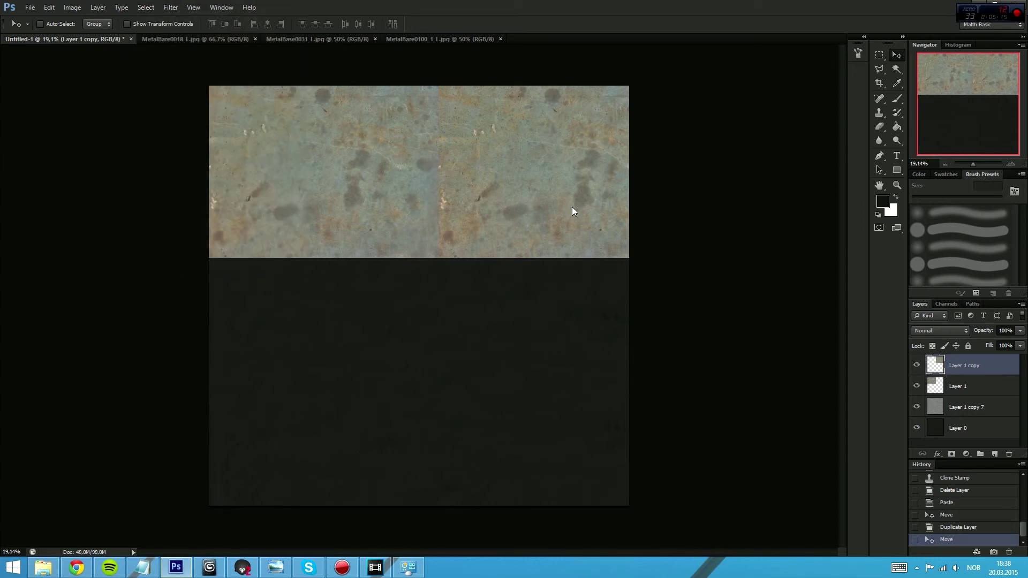
click(48, 8)
mouse_move(138, 214)
click(239, 332)
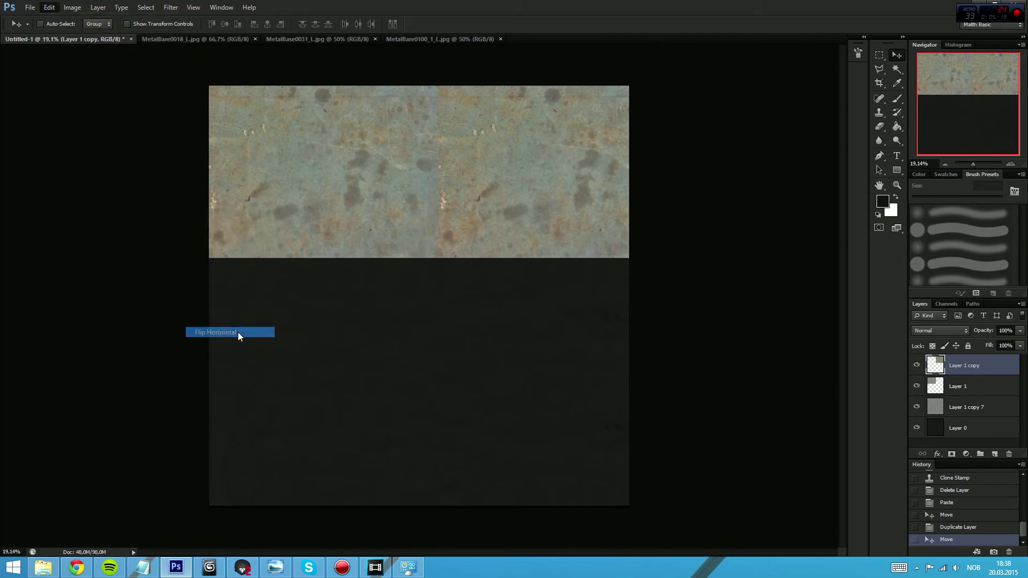
Duplicate both upper rusty metal layers, place the copies directly beneath them and flip the copies vertically
shift+click(958, 386)
key(ctrl+j)
drag(564, 168, 566, 337)
click(71, 9)
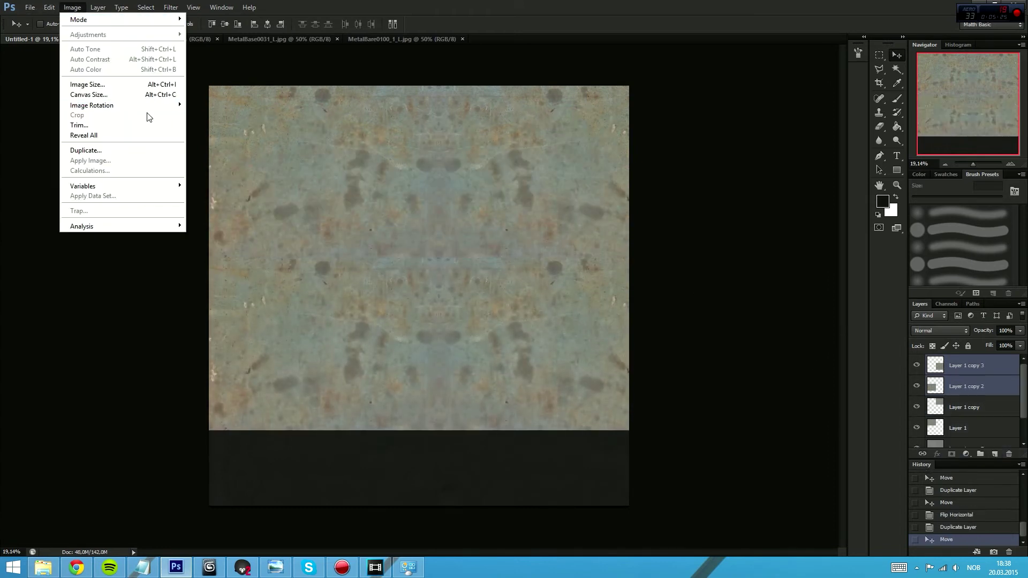
mouse_move(49, 7)
mouse_move(139, 214)
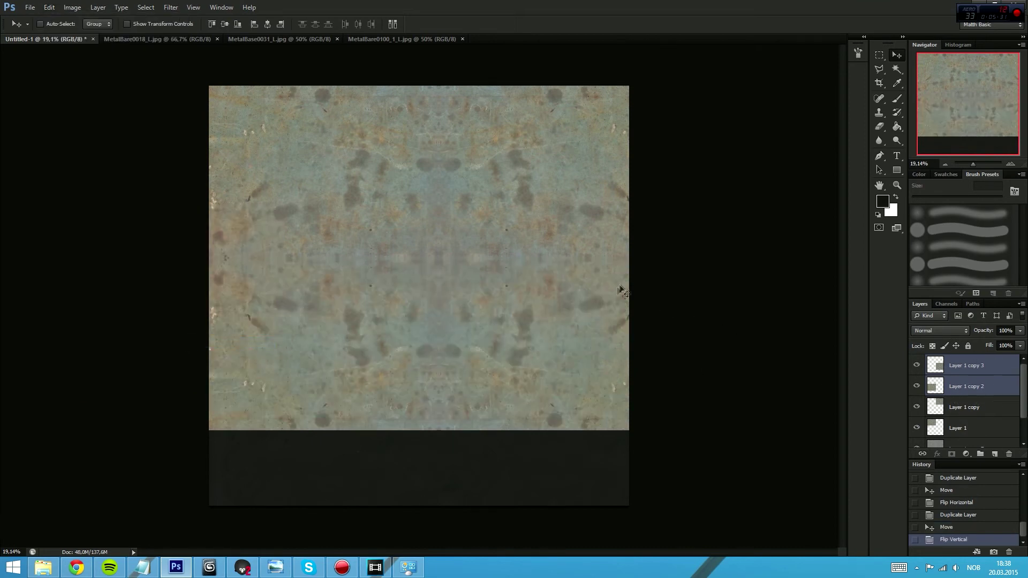
Duplicate the two lower rusty metal layers and move the copies down to cover the remaining strip of canvas
click(978, 366)
shift+click(974, 387)
double_click(974, 387)
click(989, 365)
shift+click(983, 387)
drag(984, 386, 993, 454)
drag(457, 189, 490, 374)
Merge all the rusty metal tile layers into a single layer
scroll(969, 385, down, 3)
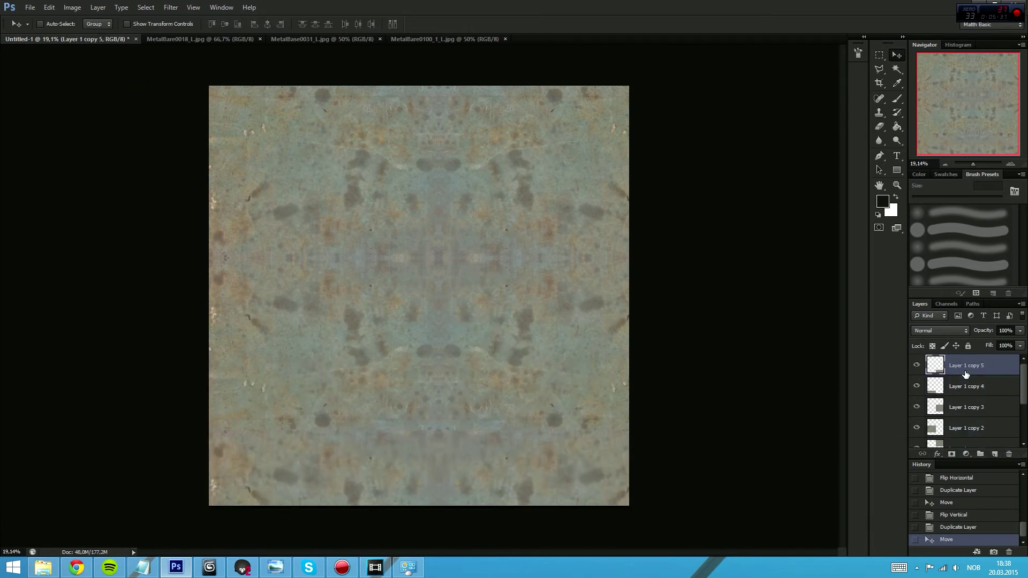
right_click(979, 407)
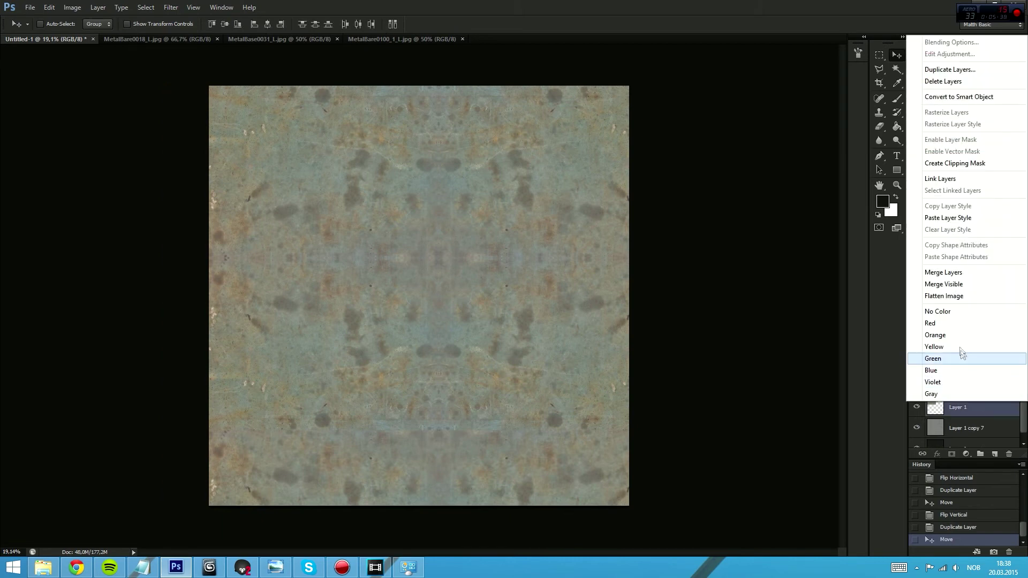
click(958, 269)
Clone plain metal areas over the mirrored stains and seams of the merged rusty metal layer
key(s)
drag(471, 139, 358, 146)
alt+click(418, 255)
mouse_move(303, 220)
mouse_down()
mouse_move(314, 238)
mouse_move(285, 274)
mouse_up()
alt+click(464, 263)
drag(401, 373, 272, 411)
alt+click(402, 250)
mouse_move(477, 393)
mouse_down()
mouse_move(522, 428)
mouse_move(417, 444)
mouse_up()
alt+click(463, 364)
drag(345, 404, 316, 407)
Set the merged rusty metal layer's blending mode to Overlay
drag(516, 263, 530, 242)
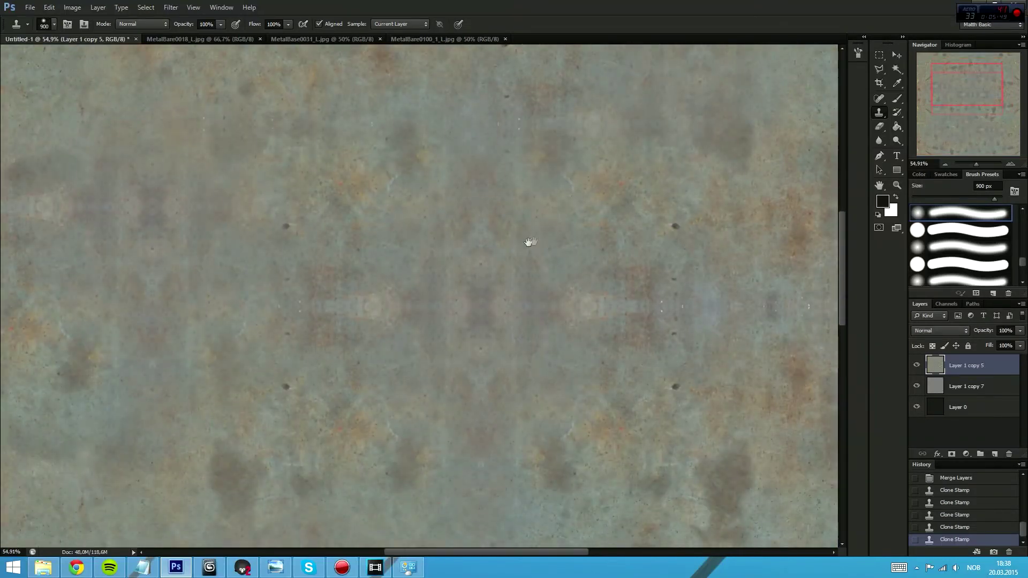
click(946, 332)
click(941, 182)
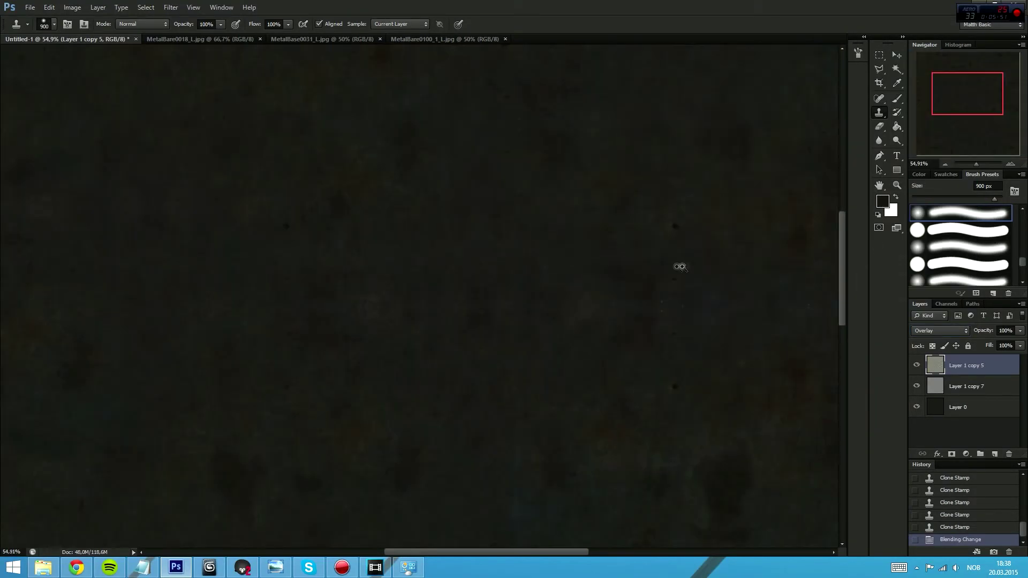
drag(657, 267, 610, 264)
key(i)
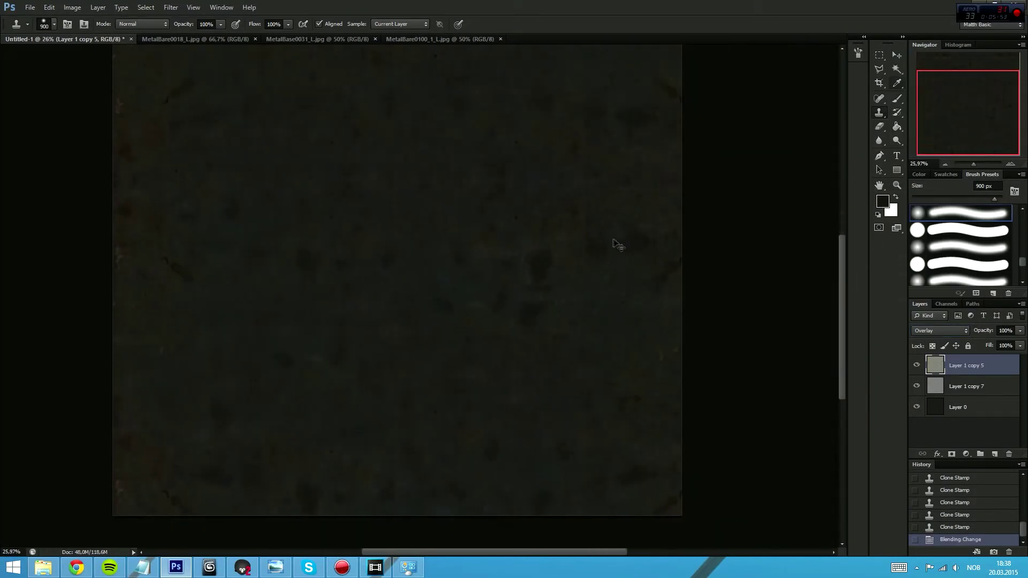
key(ctrl+u)
click(232, 186)
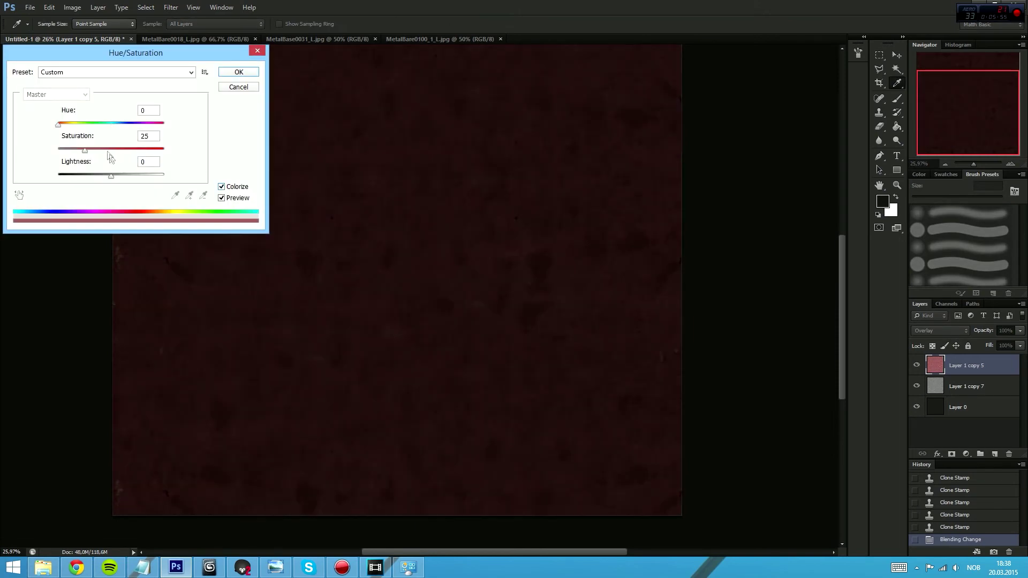
click(238, 87)
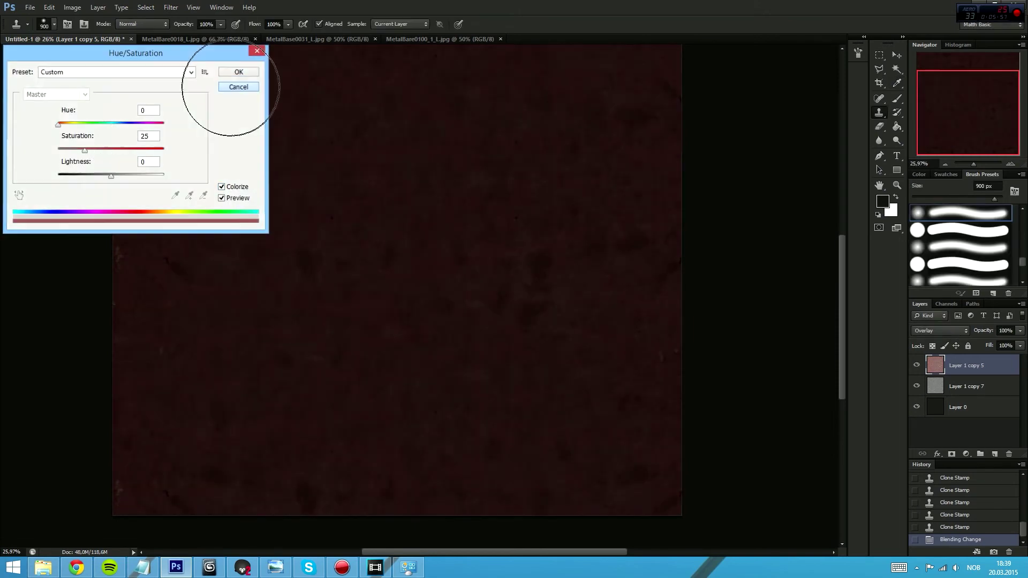
key(ctrl+u)
drag(119, 151, 7, 153)
click(238, 87)
Desaturate the rusty metal layer to grey using Hue/Saturation with Colorize enabled
drag(521, 168, 517, 257)
alt+click(370, 307)
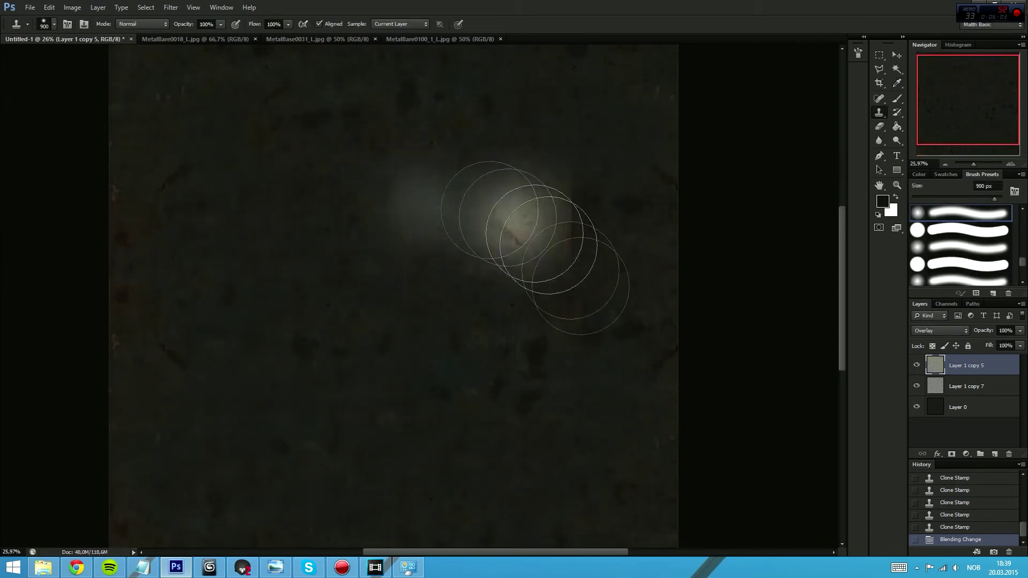
drag(416, 256, 440, 254)
scroll(440, 254, down, 2)
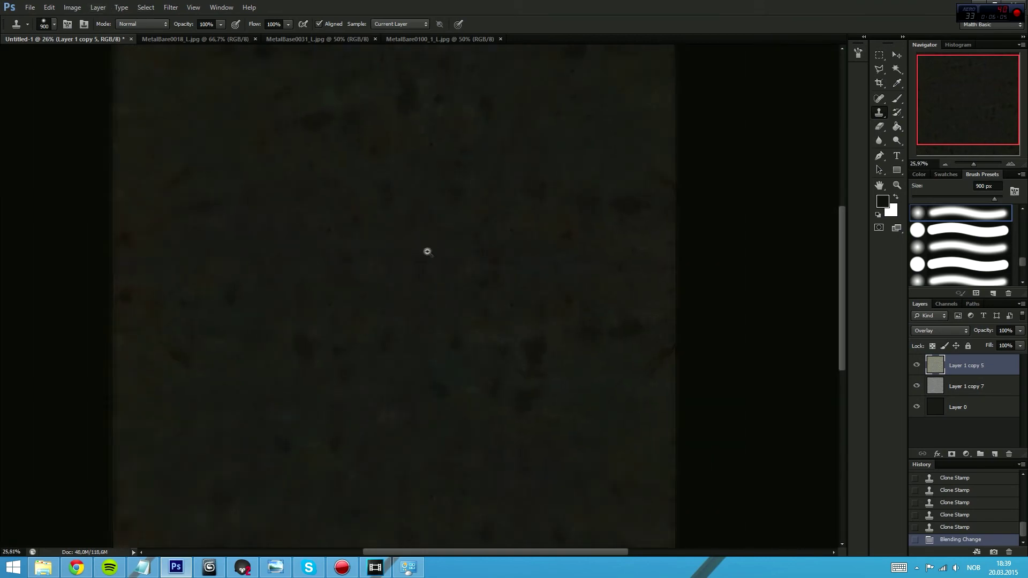
key(ctrl+u)
drag(111, 150, 97, 149)
click(221, 187)
text(0)
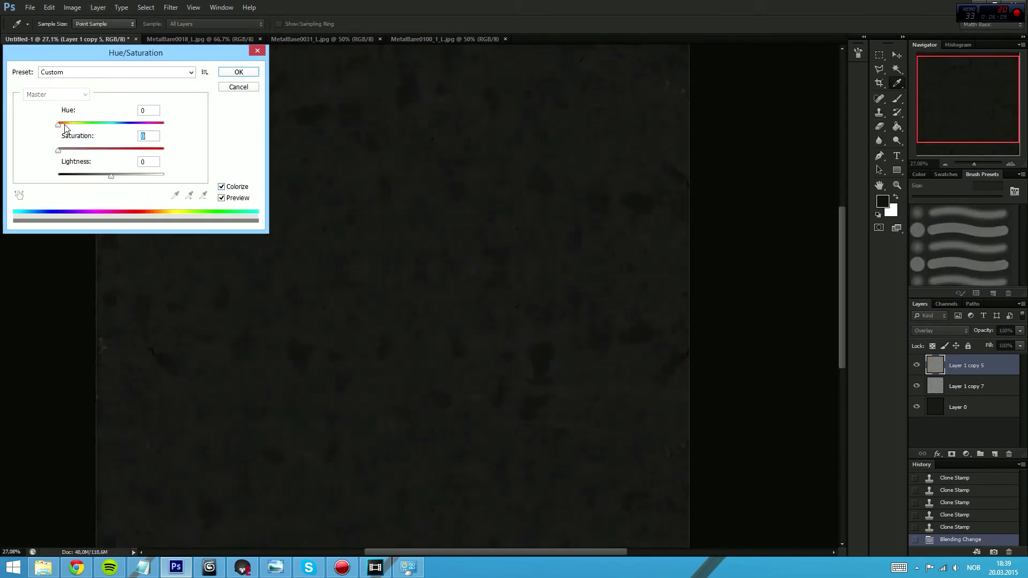
drag(58, 150, 75, 152)
click(239, 71)
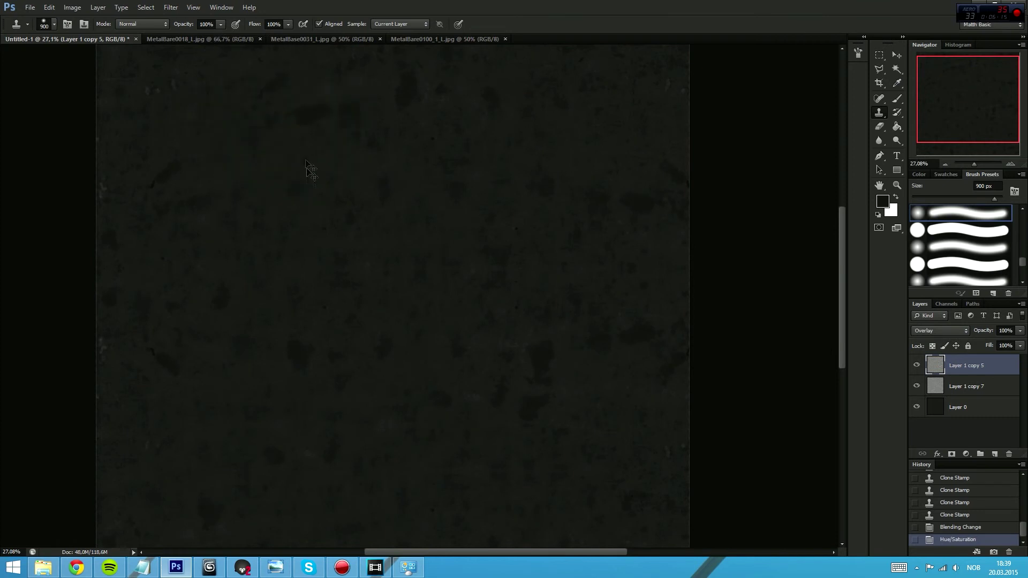
key(ctrl+u)
key(Escape)
key(s)
Set the grey metal layer's blending mode to Soft Light
click(954, 329)
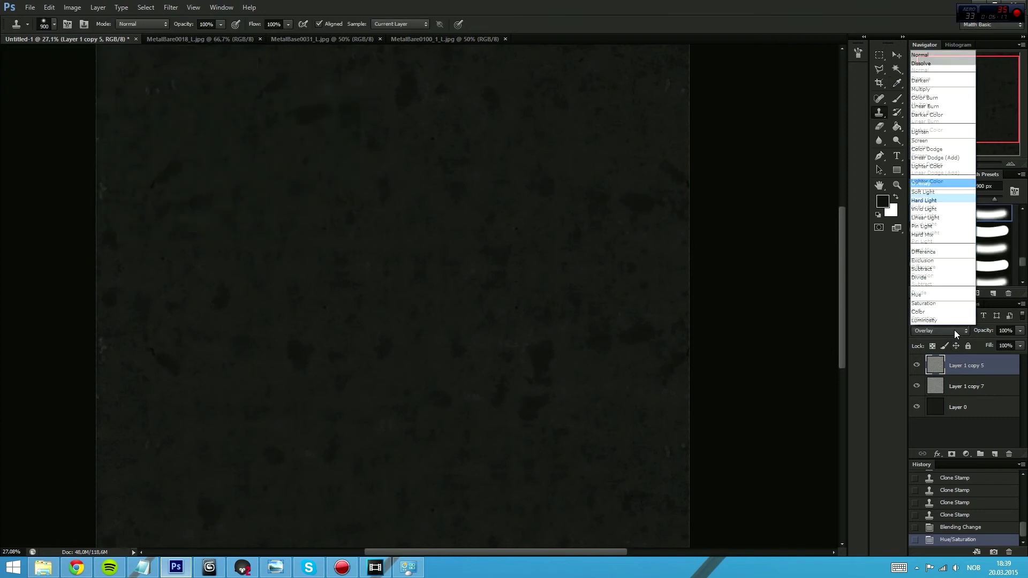
click(935, 191)
drag(491, 226, 509, 226)
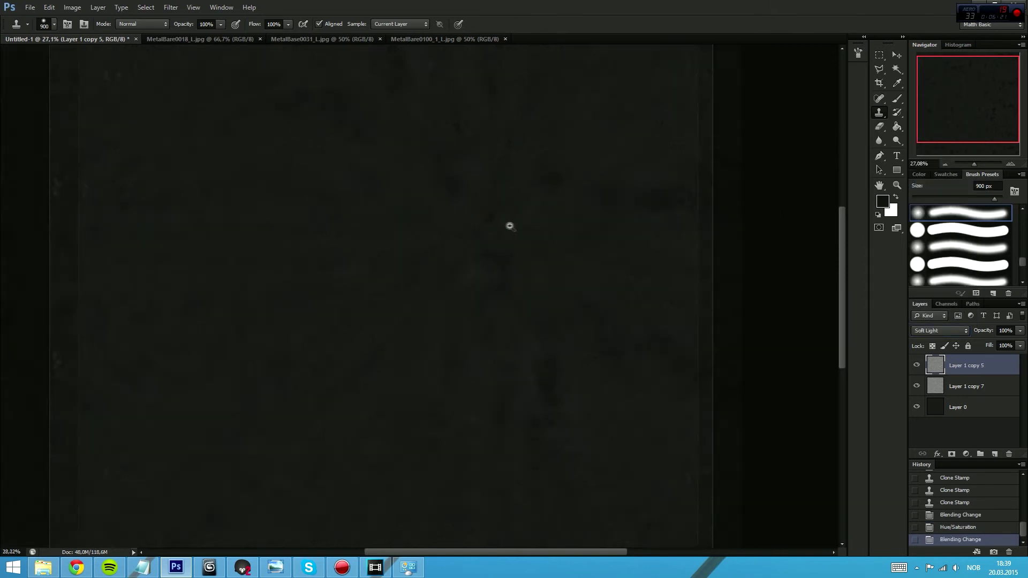
scroll(530, 222, up, 5)
click(72, 8)
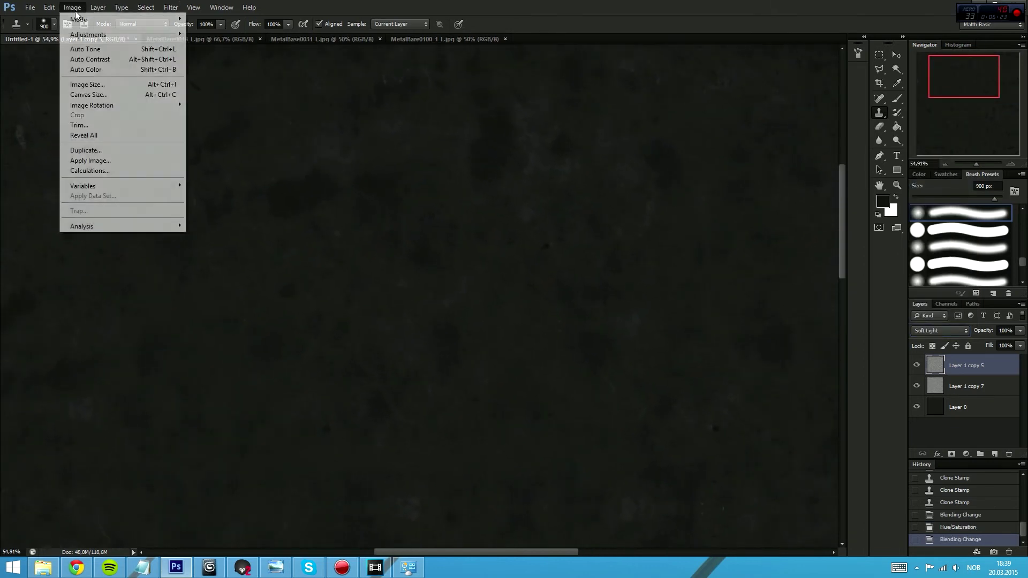
mouse_move(88, 34)
click(206, 43)
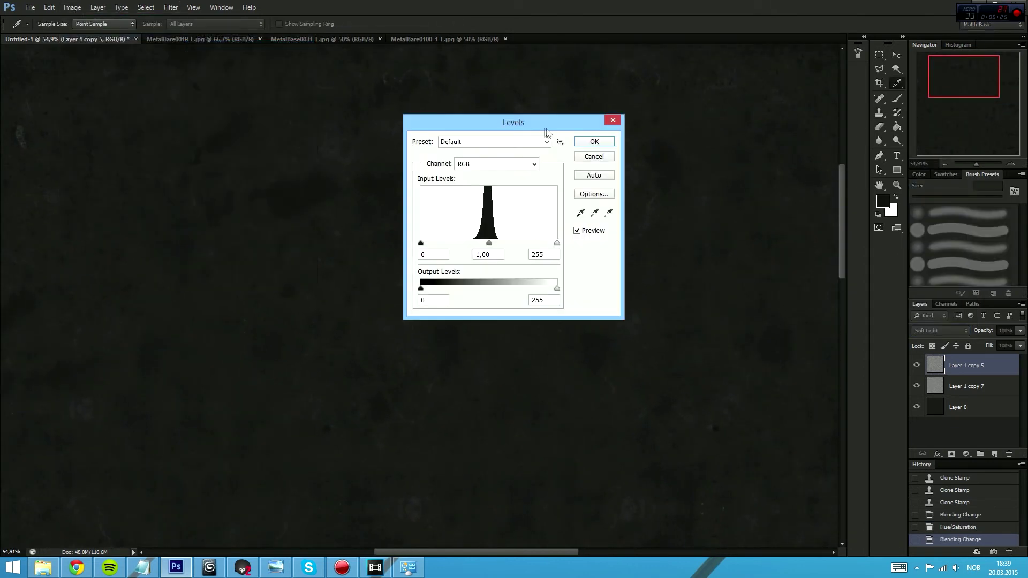
click(612, 120)
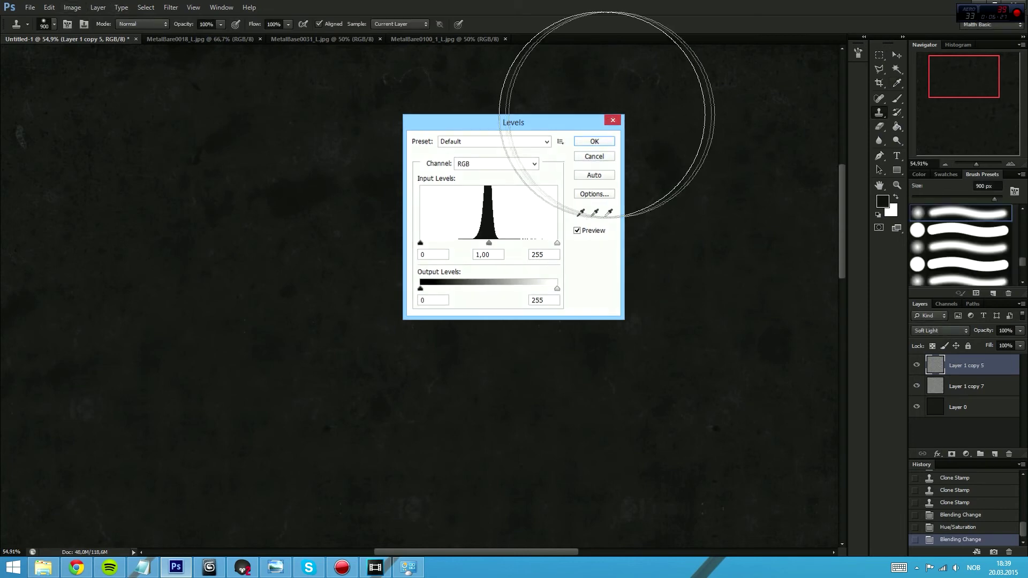
Apply Brightness/Contrast to the grey metal layer with contrast at 100 and slightly lowered brightness
click(72, 8)
mouse_move(88, 34)
click(224, 34)
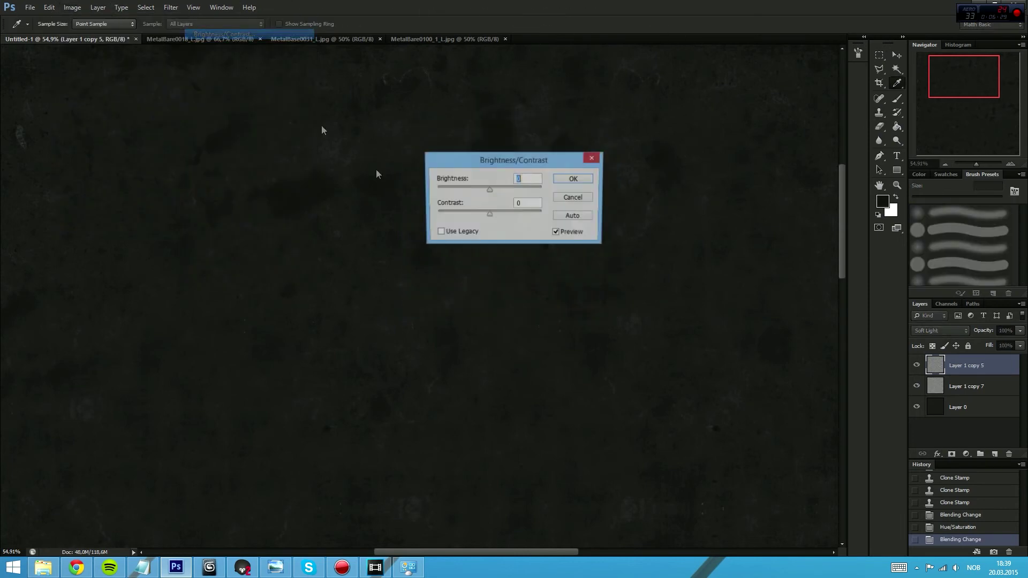
drag(488, 214, 542, 213)
drag(489, 189, 480, 193)
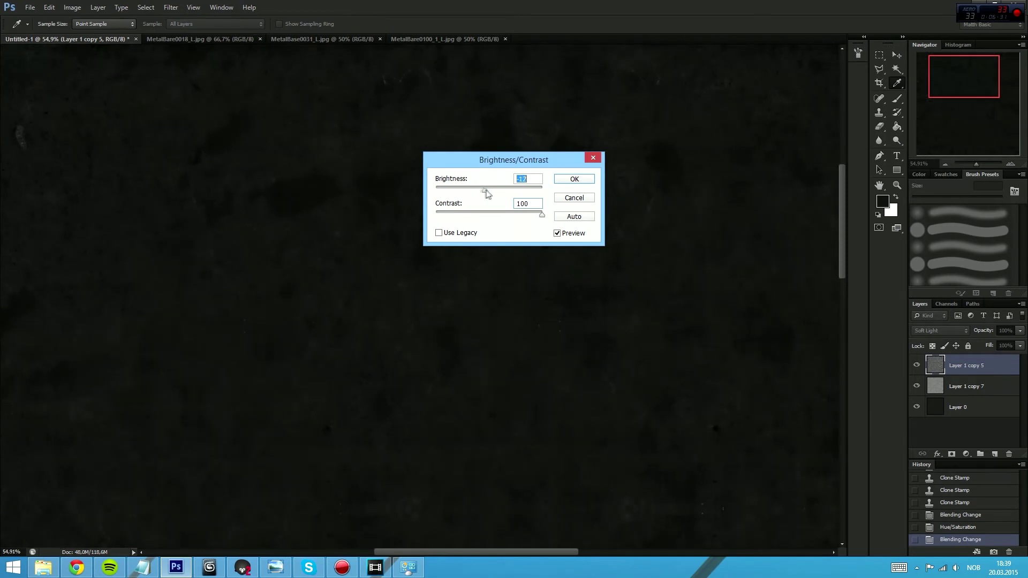
click(574, 179)
scroll(605, 221, down, 3)
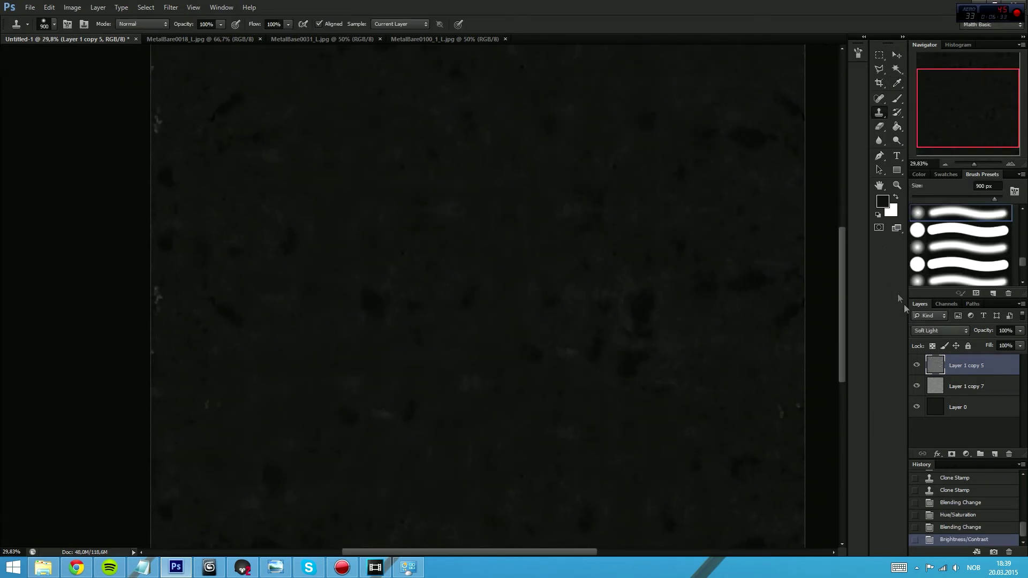
Try the Multiply, Screen and Overlay blending modes on the high-contrast metal layer
click(940, 330)
click(920, 89)
scroll(707, 283, right, 3)
click(940, 330)
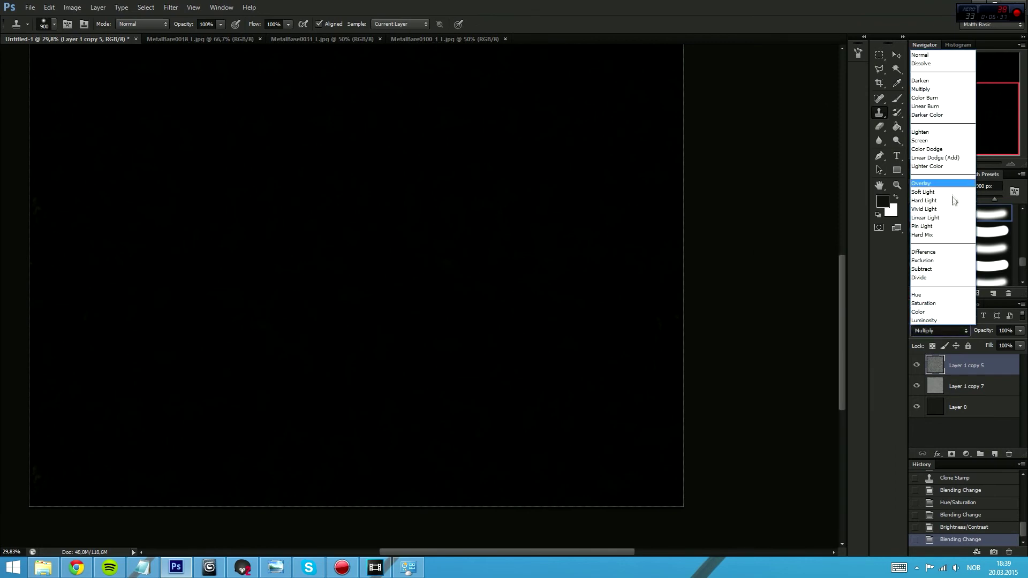
click(920, 140)
drag(550, 198, 646, 298)
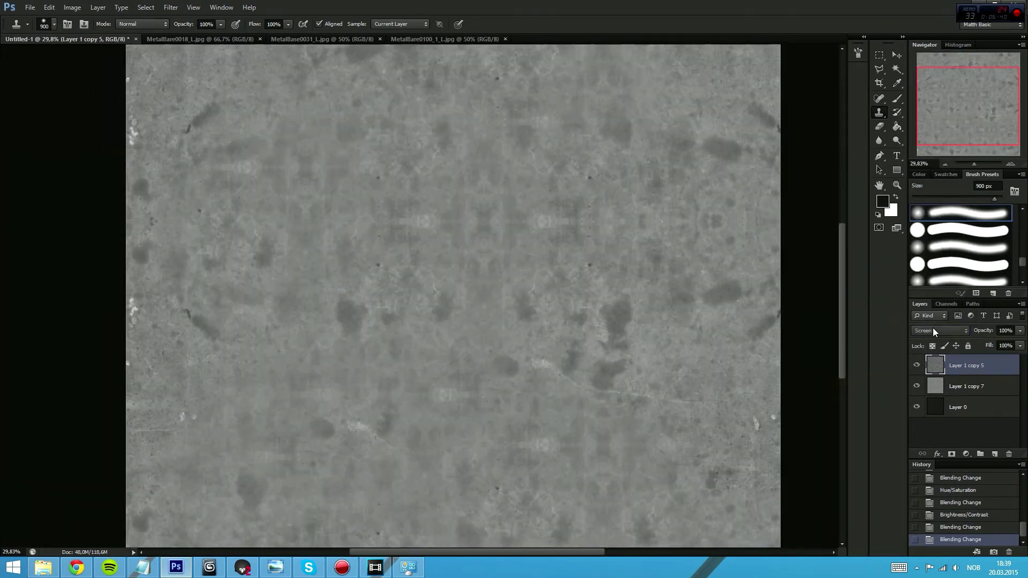
click(933, 331)
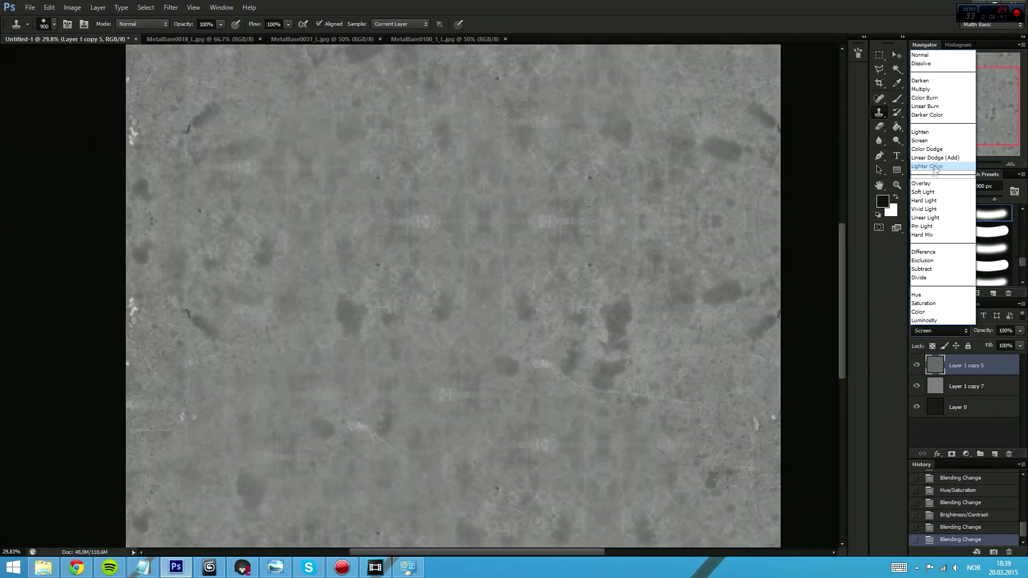
click(932, 187)
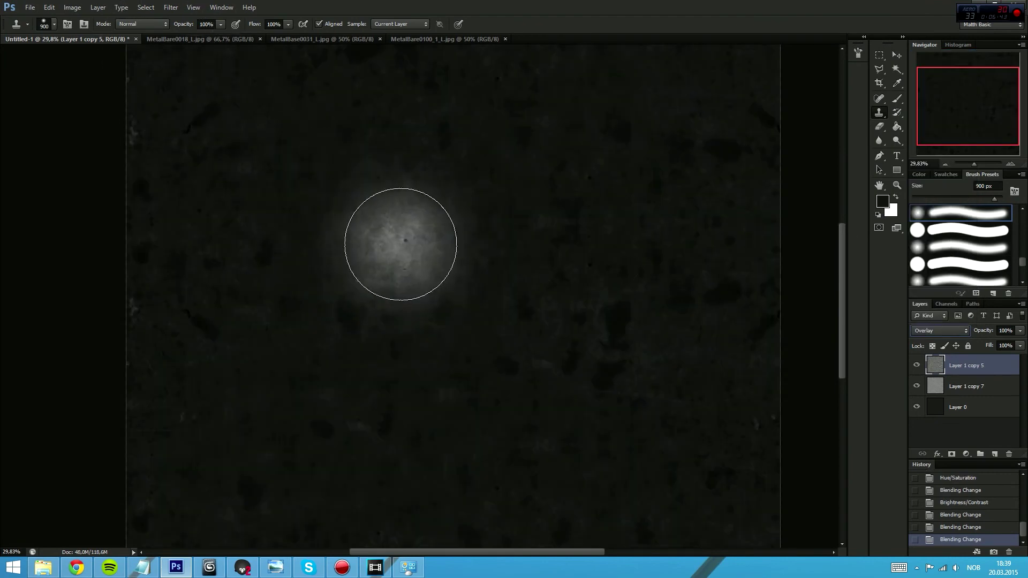
key(ctrl+u)
click(221, 186)
drag(84, 150, 67, 127)
drag(85, 151, 64, 129)
drag(116, 151, 104, 180)
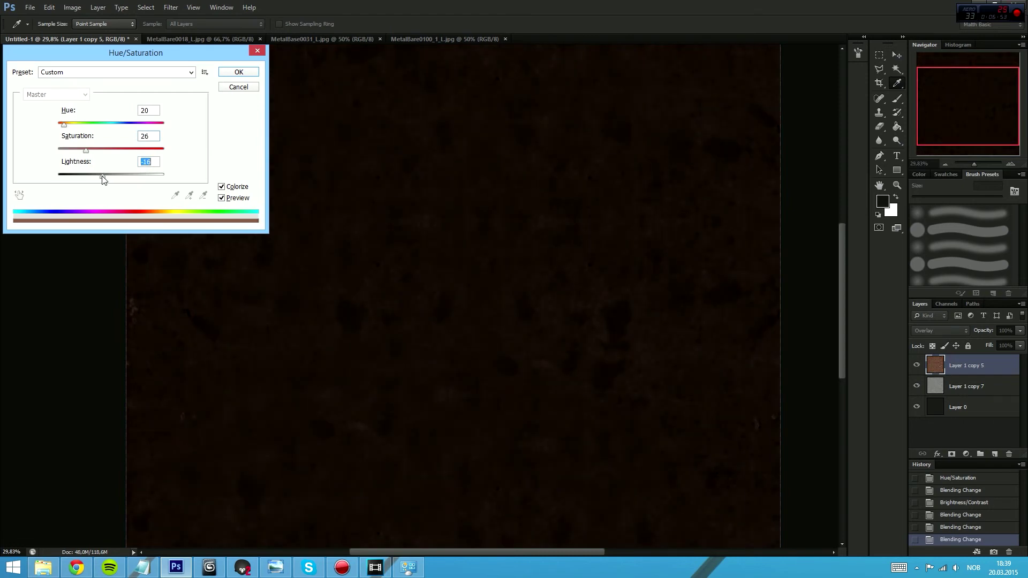
click(238, 86)
Set the top metal layer's blending mode to Pin Light
click(961, 330)
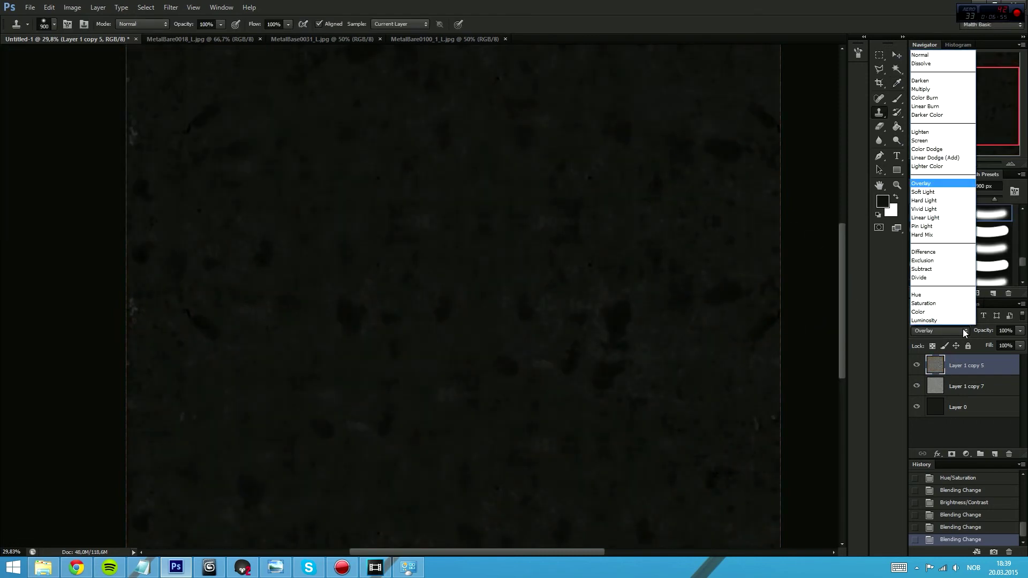
click(940, 227)
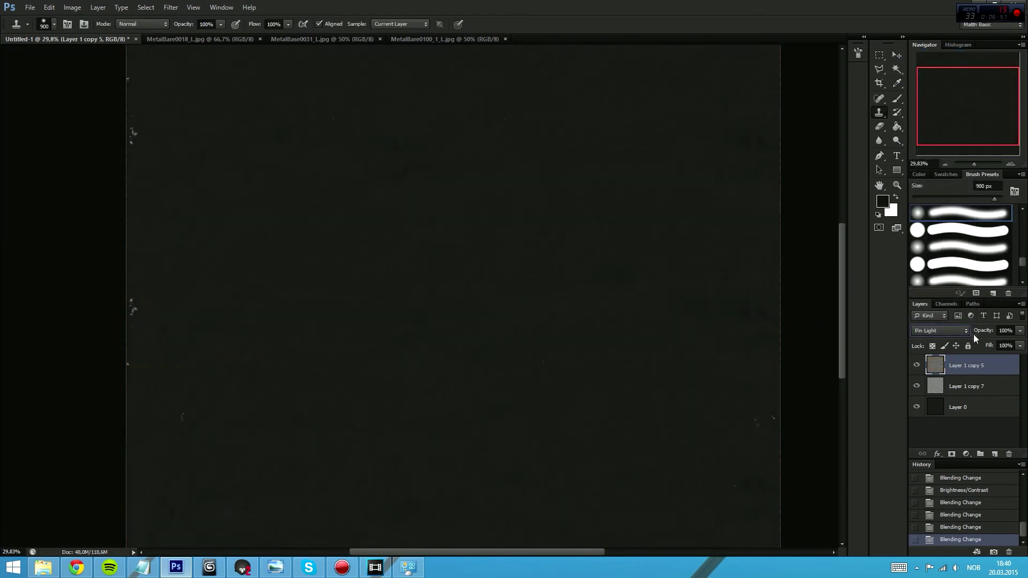
key(ctrl+u)
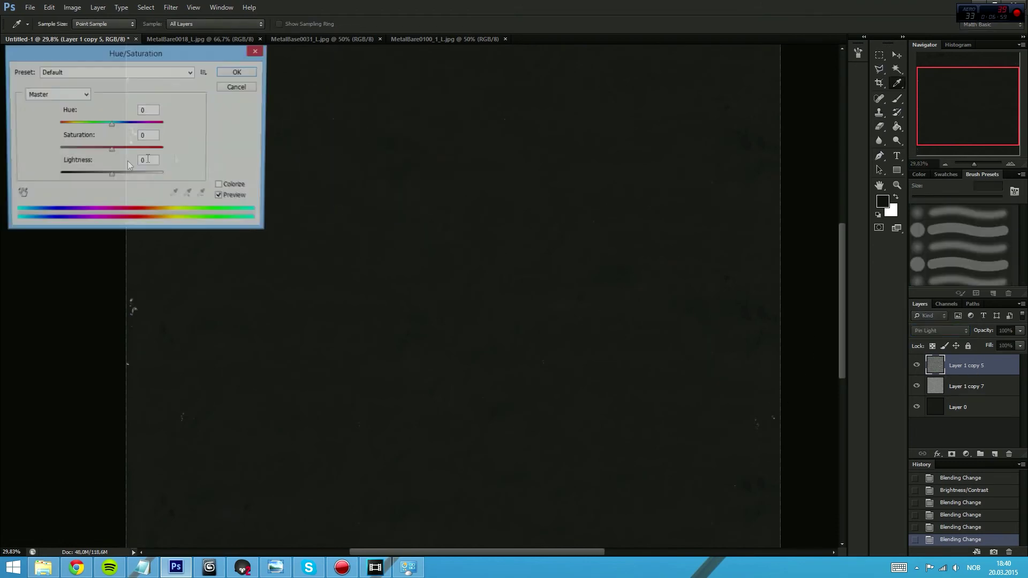
drag(130, 149, 179, 154)
drag(111, 175, 134, 176)
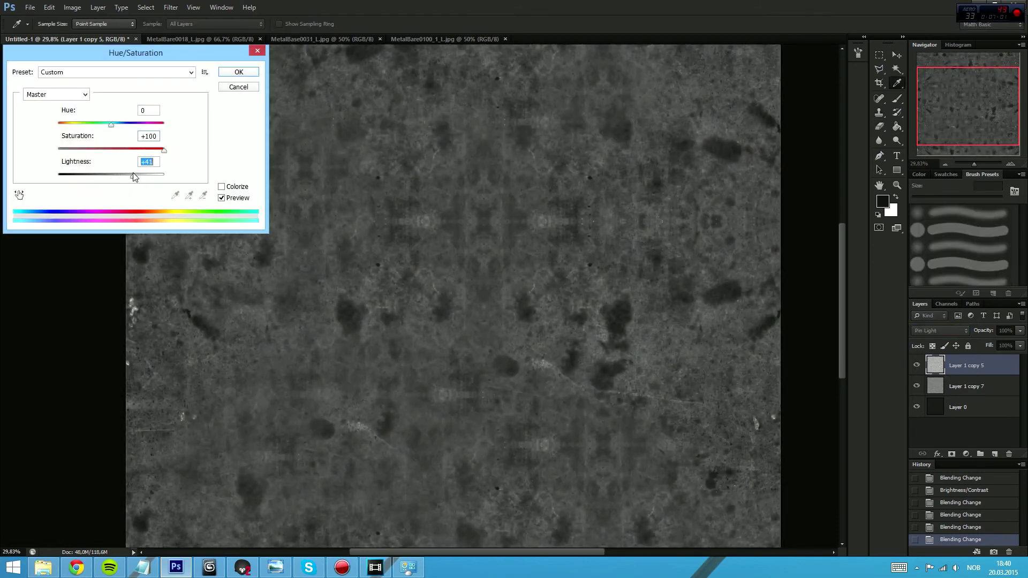
click(225, 187)
mouse_move(84, 149)
mouse_down()
mouse_move(152, 150)
mouse_move(91, 151)
mouse_up()
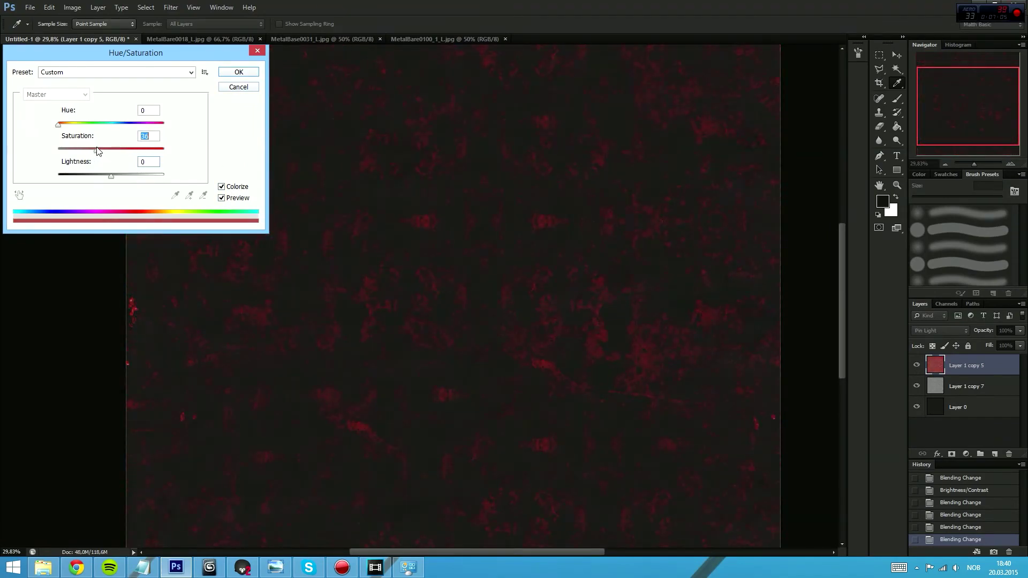
mouse_move(110, 172)
mouse_down()
mouse_move(85, 175)
mouse_move(131, 177)
mouse_move(113, 180)
mouse_up()
drag(69, 127, 73, 127)
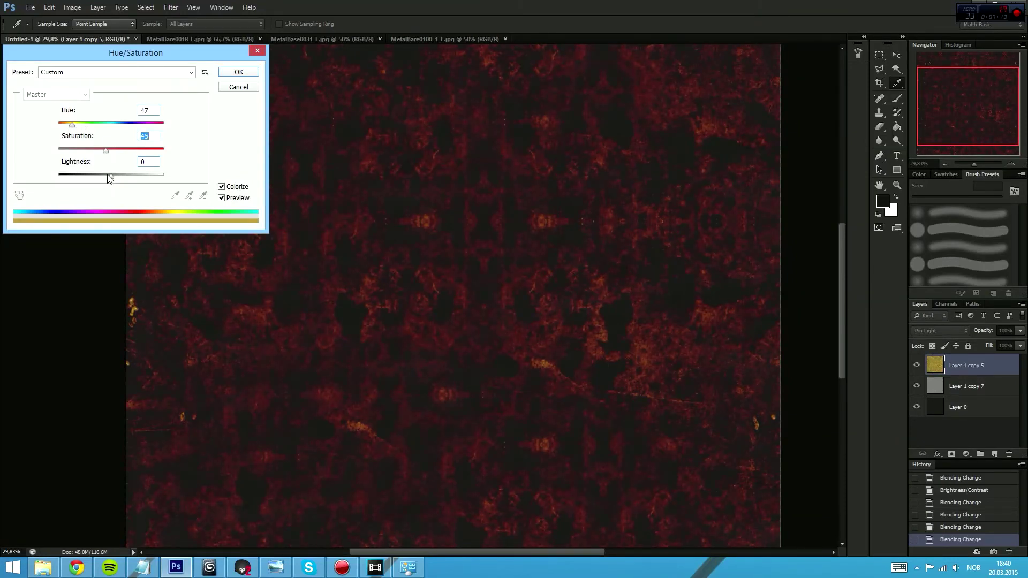
drag(110, 178, 107, 178)
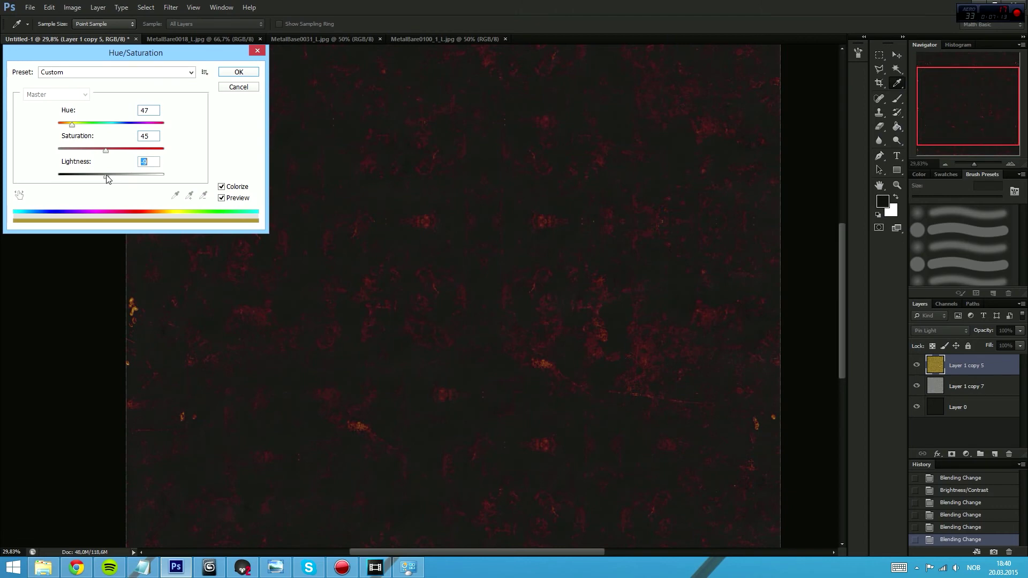
click(239, 89)
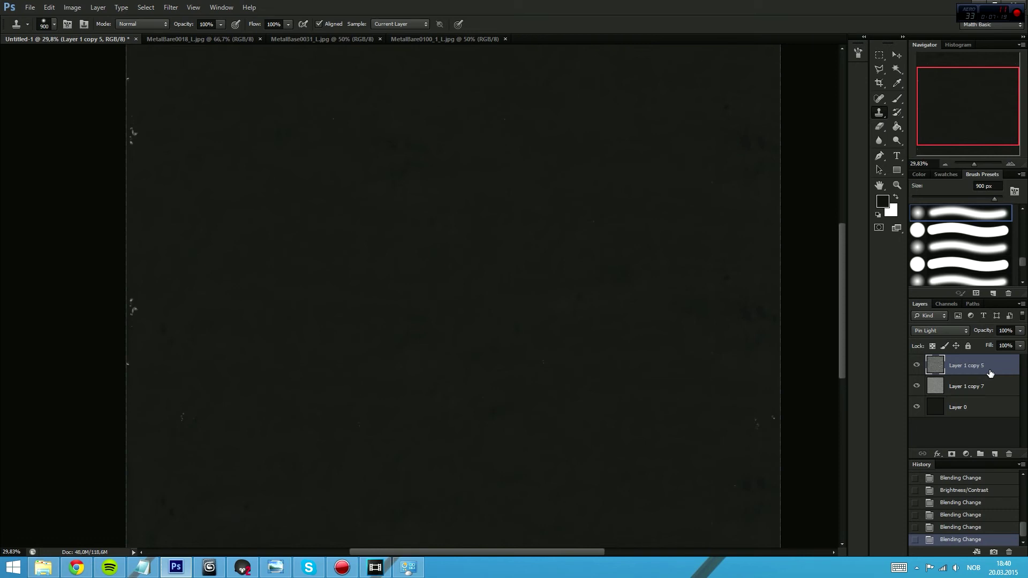
key(ctrl+u)
click(223, 188)
click(245, 87)
Set the top metal layer's blending mode to Overlay
click(950, 331)
click(924, 183)
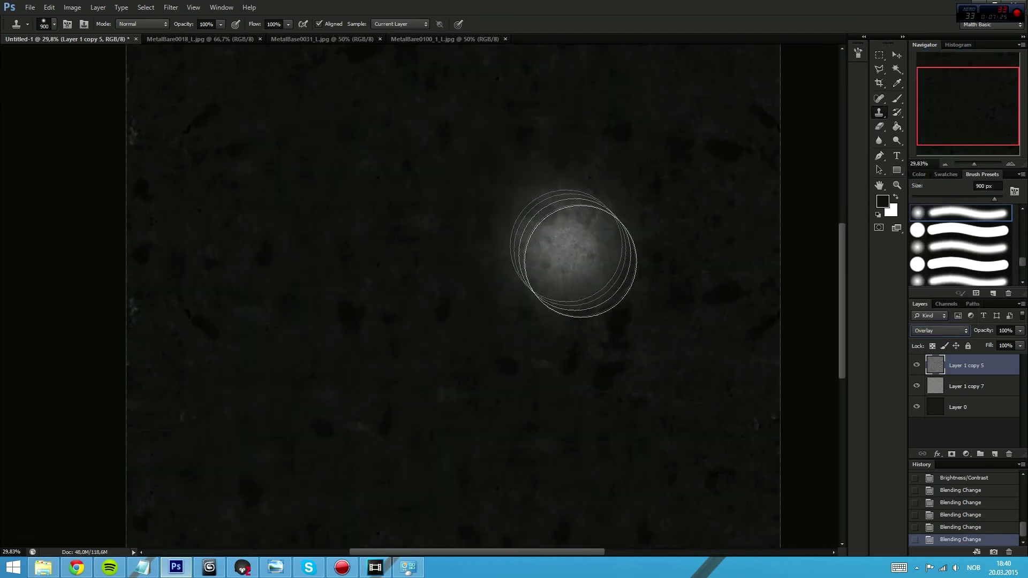
key(ctrl+o)
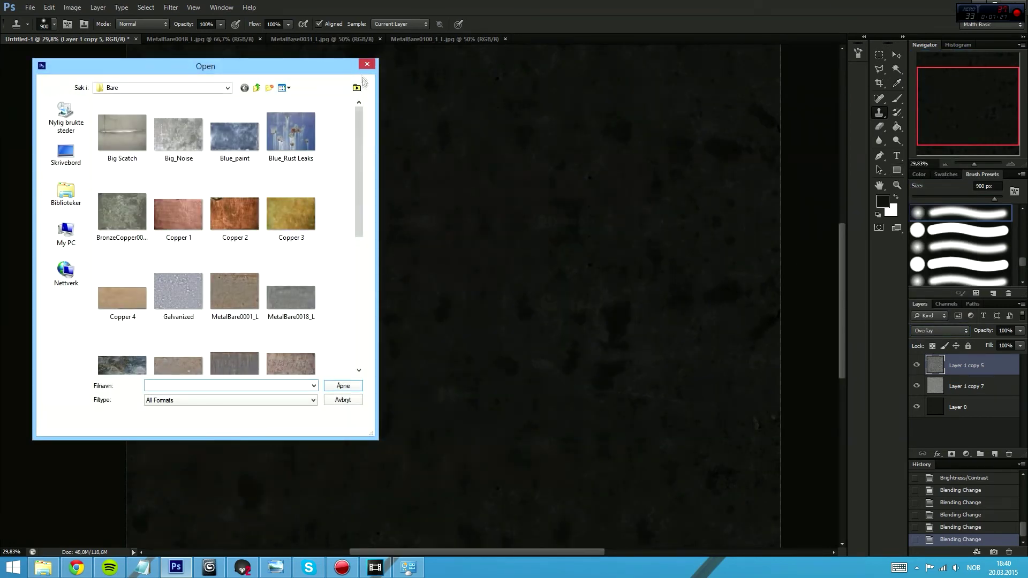
click(367, 65)
Colorize the top metal layer rust brown with Hue/Saturation, using hue 20 and saturation about 35
key(ctrl+u)
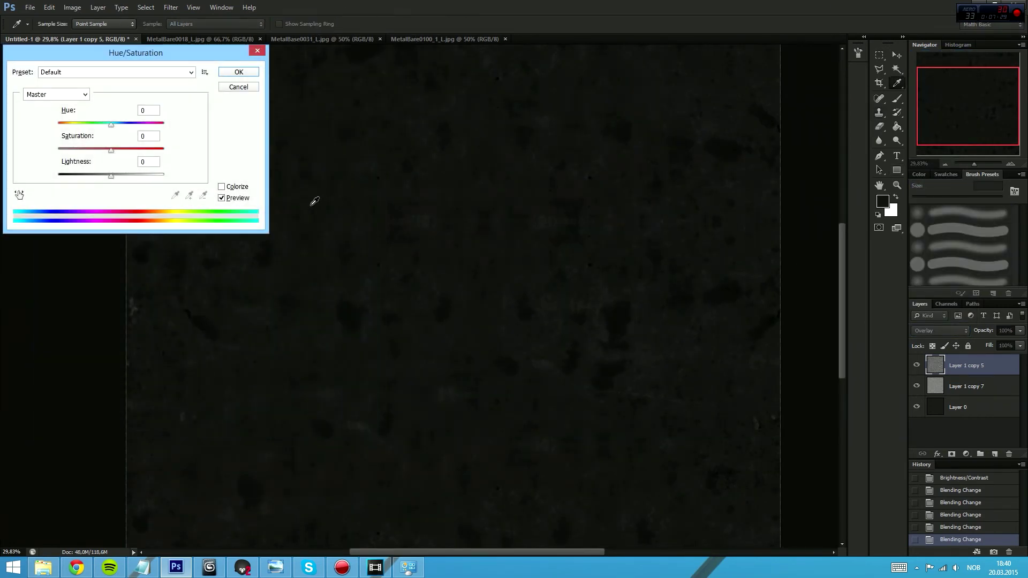
click(221, 187)
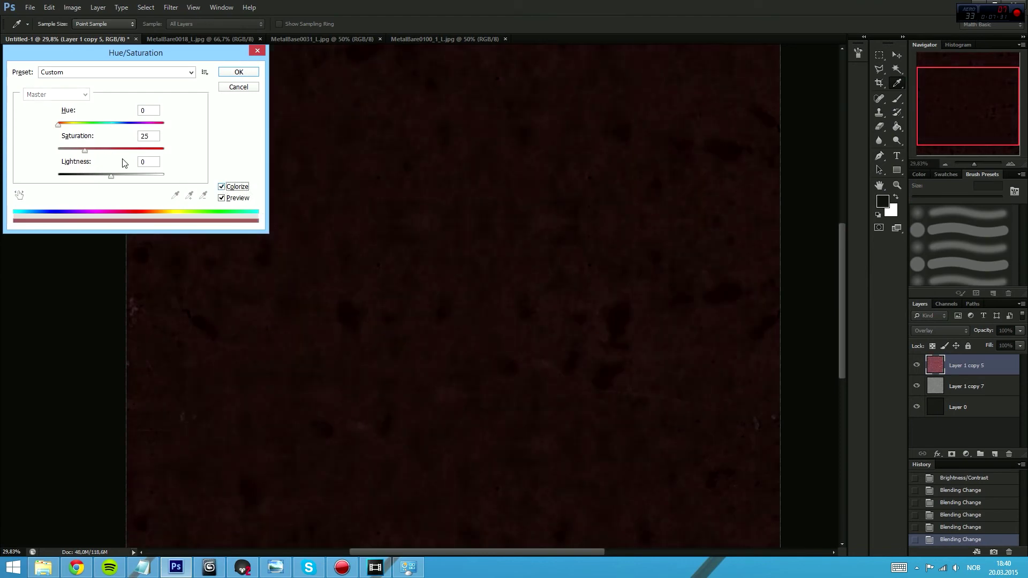
drag(113, 153, 110, 151)
drag(57, 124, 63, 127)
drag(109, 150, 93, 154)
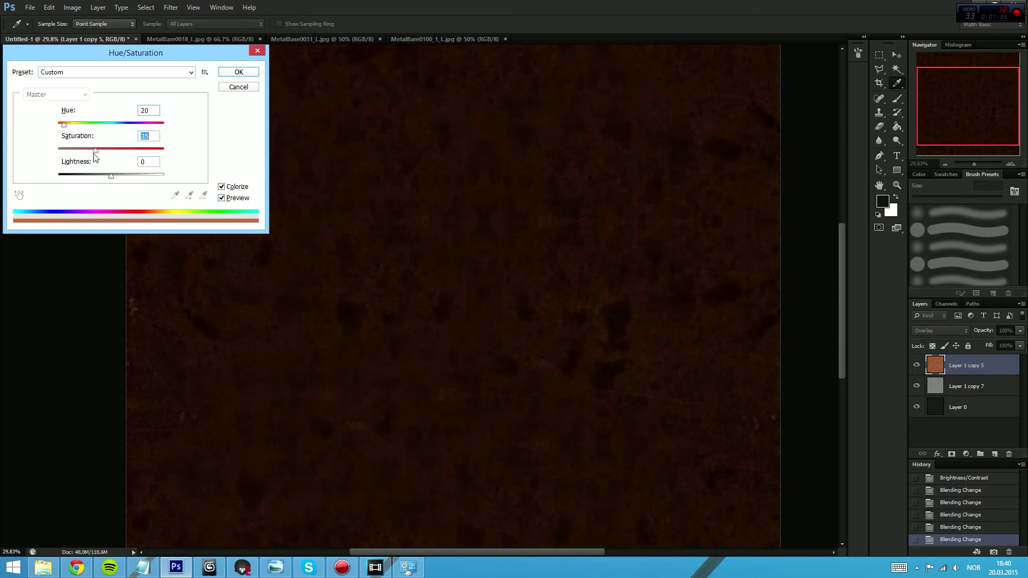
click(234, 78)
key(s)
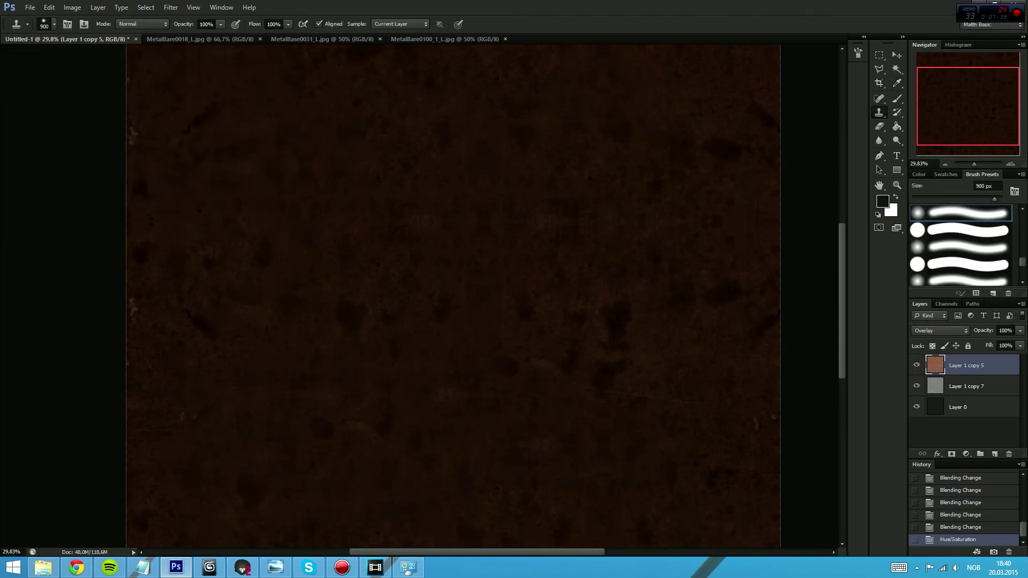
Try 15% opacity on the colorized metal layer, and set it to 25%
text(15)
key(Return)
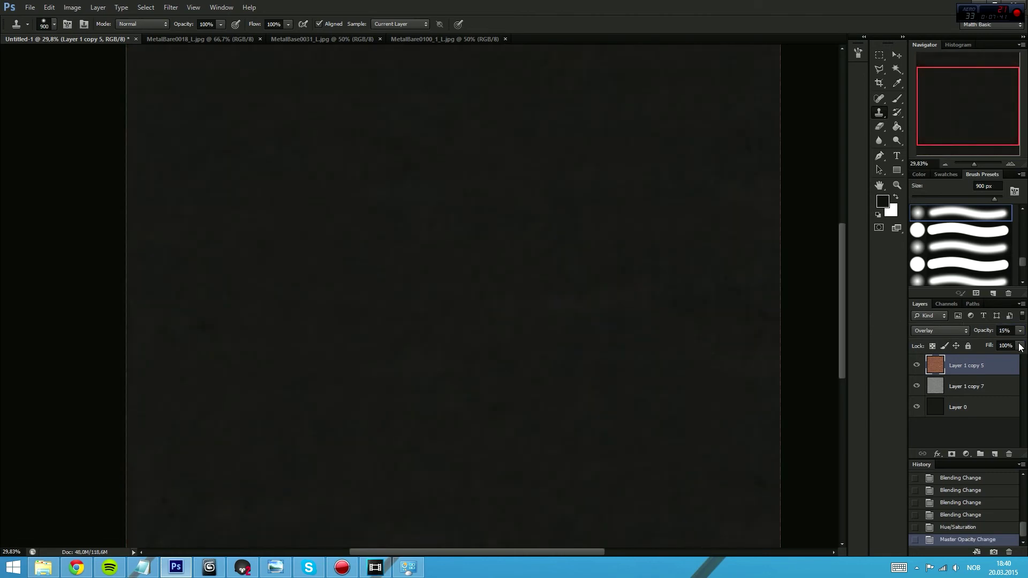
text(25)
key(Return)
Apply Brightness/Contrast to the colorized metal layer with slightly raised brightness
click(67, 13)
mouse_move(88, 34)
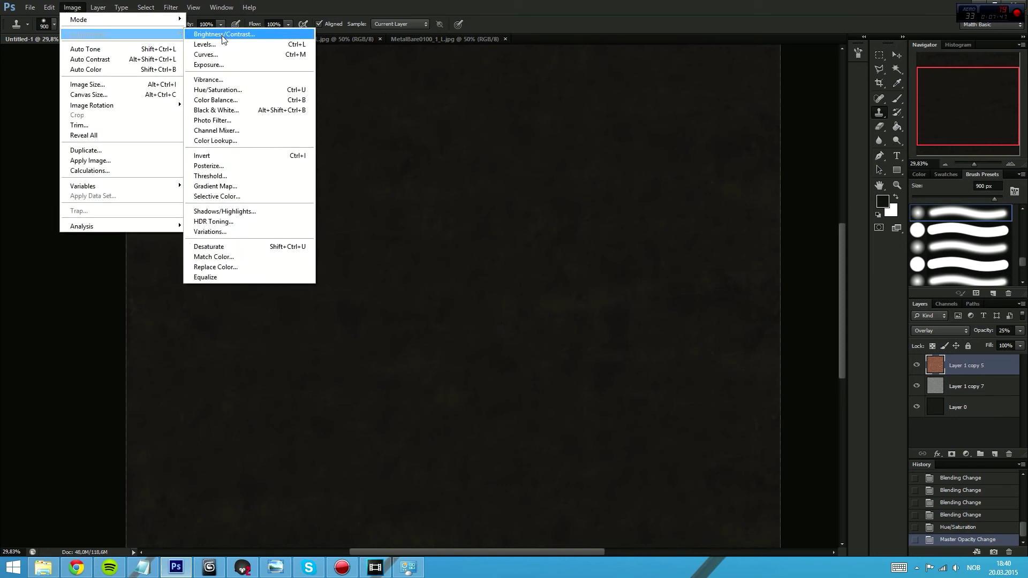
click(214, 32)
mouse_move(488, 190)
mouse_down()
mouse_move(471, 190)
mouse_move(493, 191)
mouse_up()
click(573, 180)
key(s)
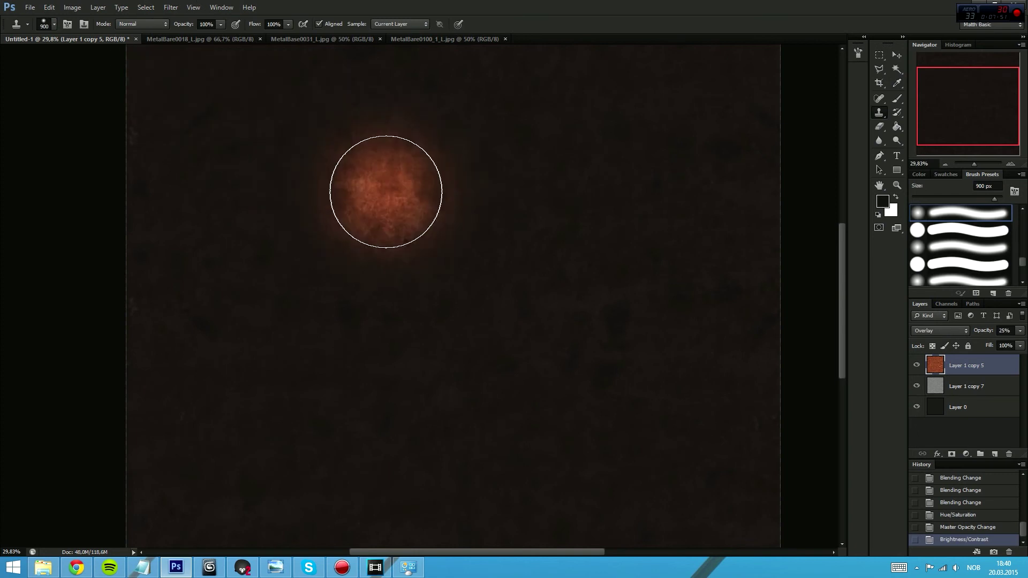
key(ctrl+u)
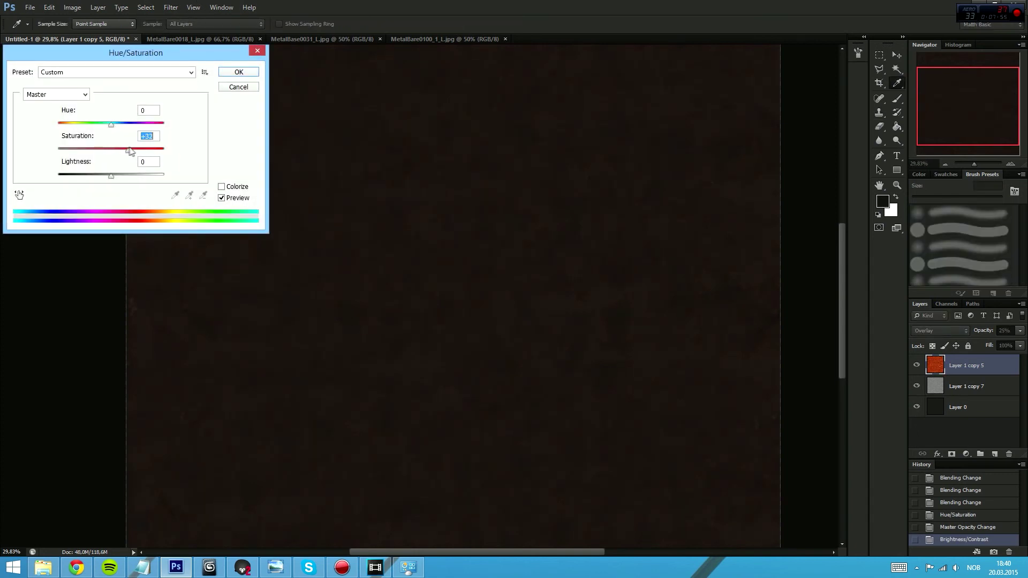
drag(110, 124, 107, 127)
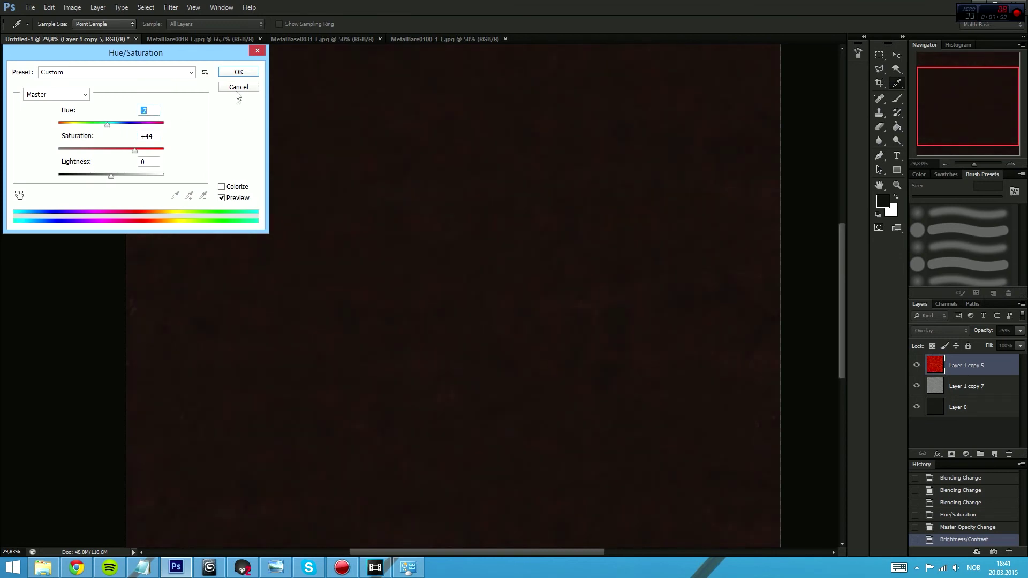
click(238, 88)
key(s)
Apply Brightness/Contrast to the colorized metal layer with brightness at about -26 and contrast at 59
click(72, 8)
mouse_move(92, 33)
click(211, 35)
drag(489, 213, 481, 187)
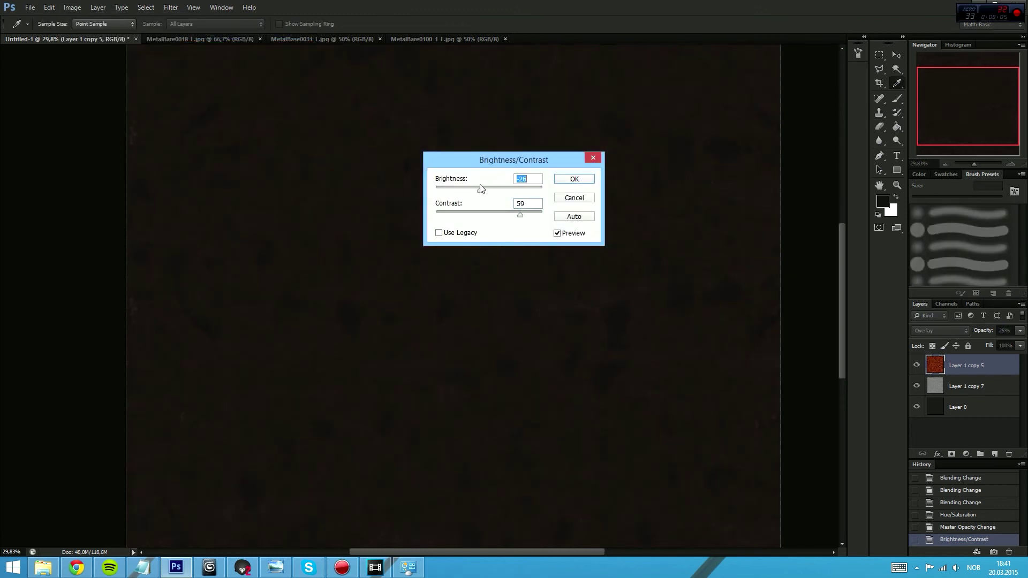
click(593, 180)
Try 30% opacity on the rust-coloured layer, and set it to 15%
drag(568, 270, 596, 268)
drag(999, 340, 984, 340)
drag(744, 333, 712, 326)
drag(712, 325, 669, 295)
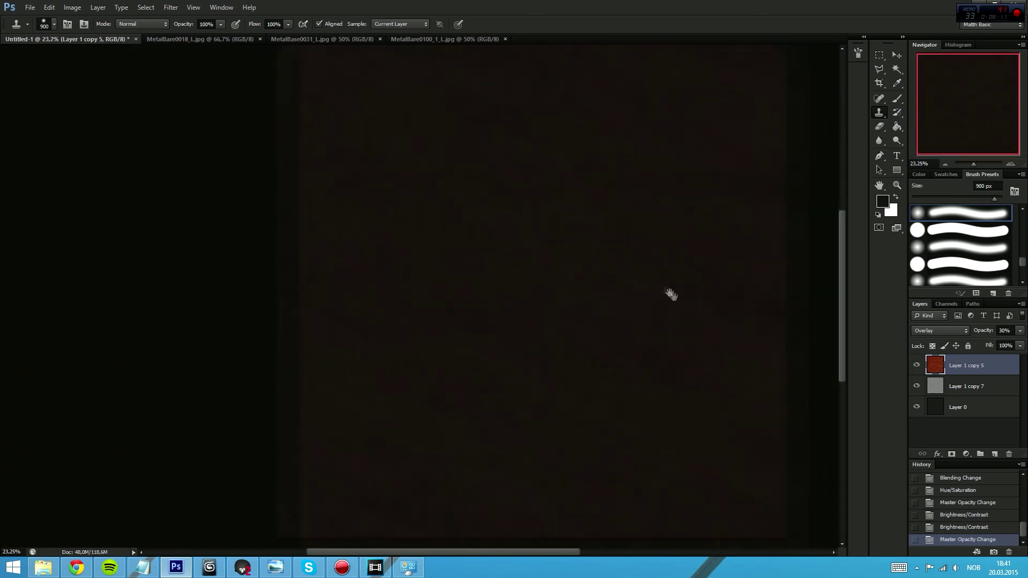
click(1018, 331)
click(1017, 330)
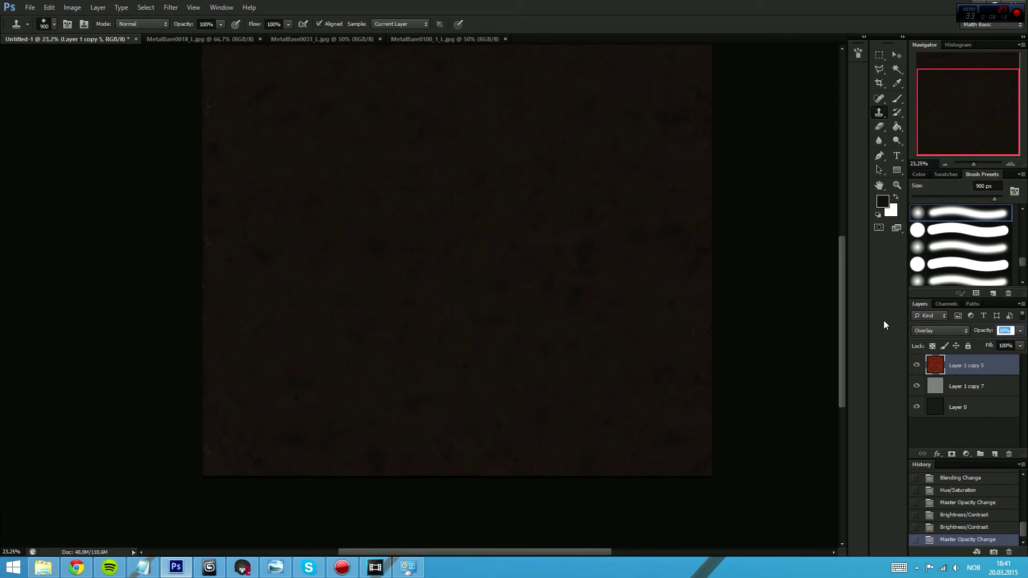
text(15)
key(Return)
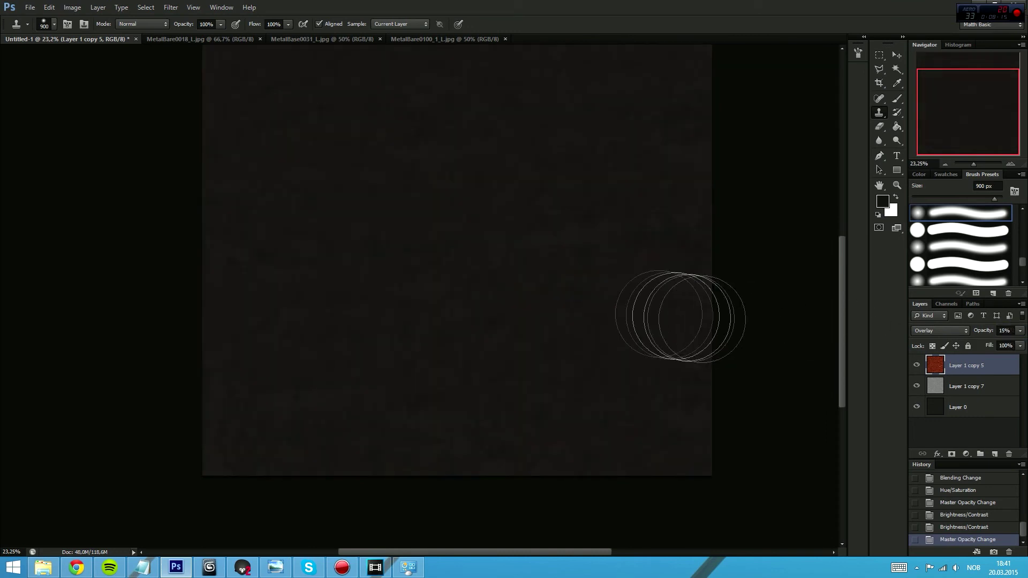
Save a copy of the texture to the desktop as a 24 bits/pixel Targa file with a name beginning "Iron Base_DE"
drag(544, 244, 608, 152)
drag(624, 382, 627, 273)
drag(558, 195, 715, 345)
drag(708, 241, 583, 309)
click(30, 8)
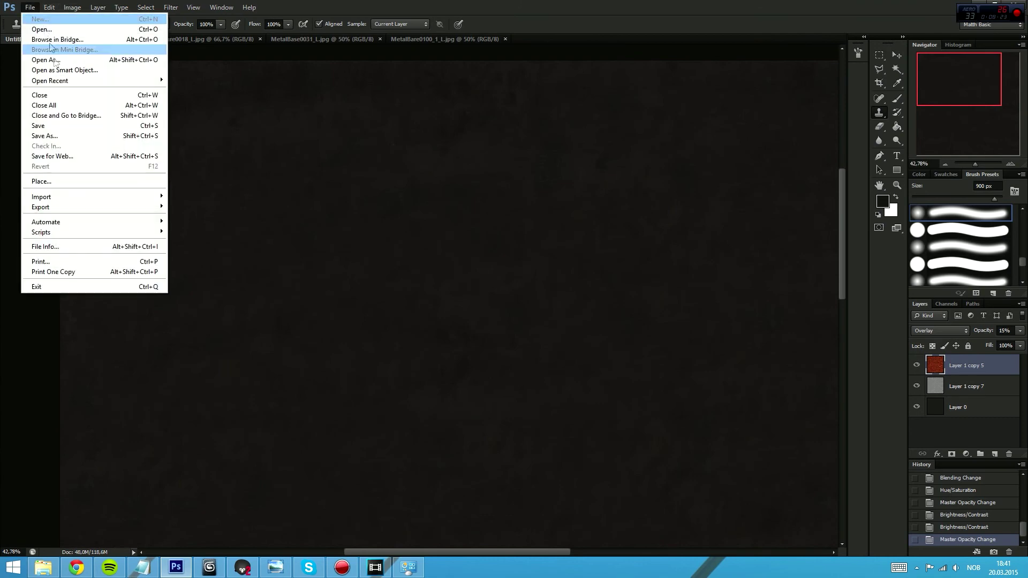
click(80, 129)
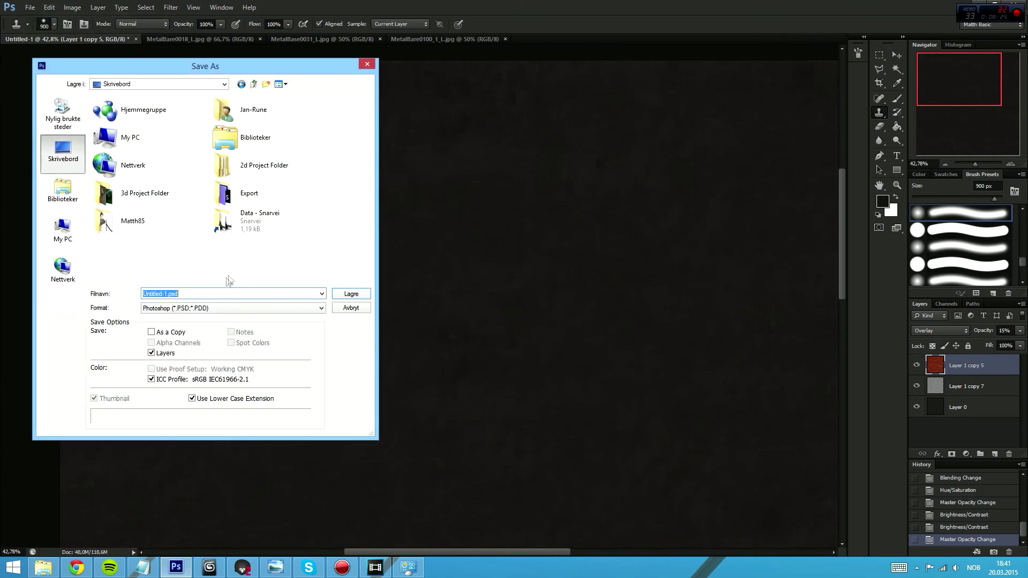
click(221, 307)
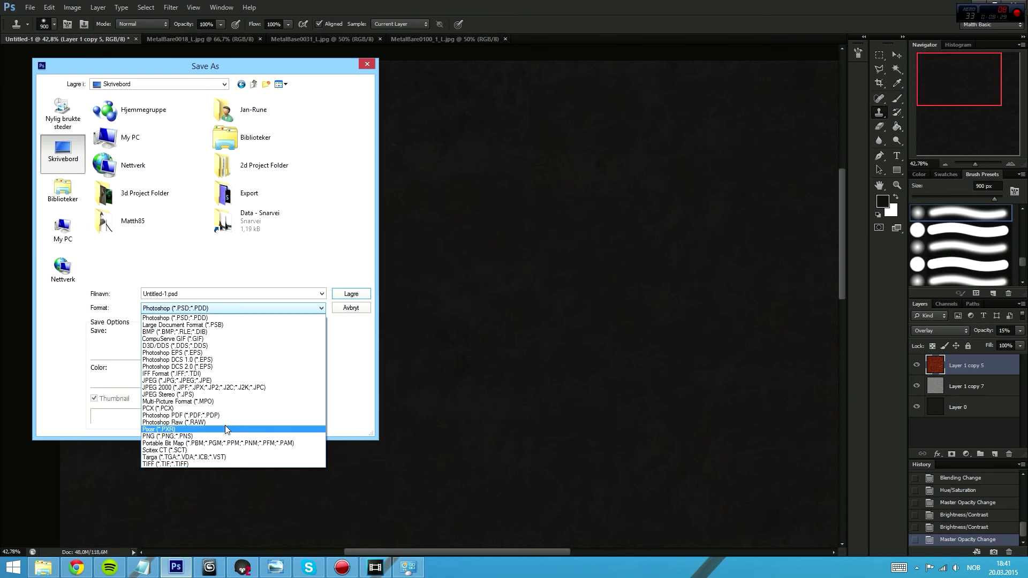
click(225, 457)
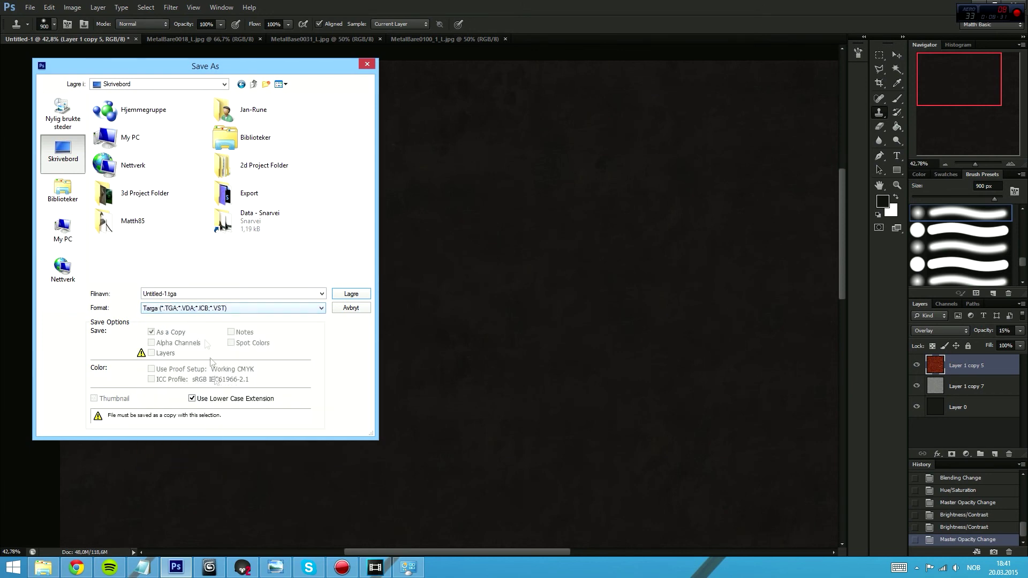
click(164, 294)
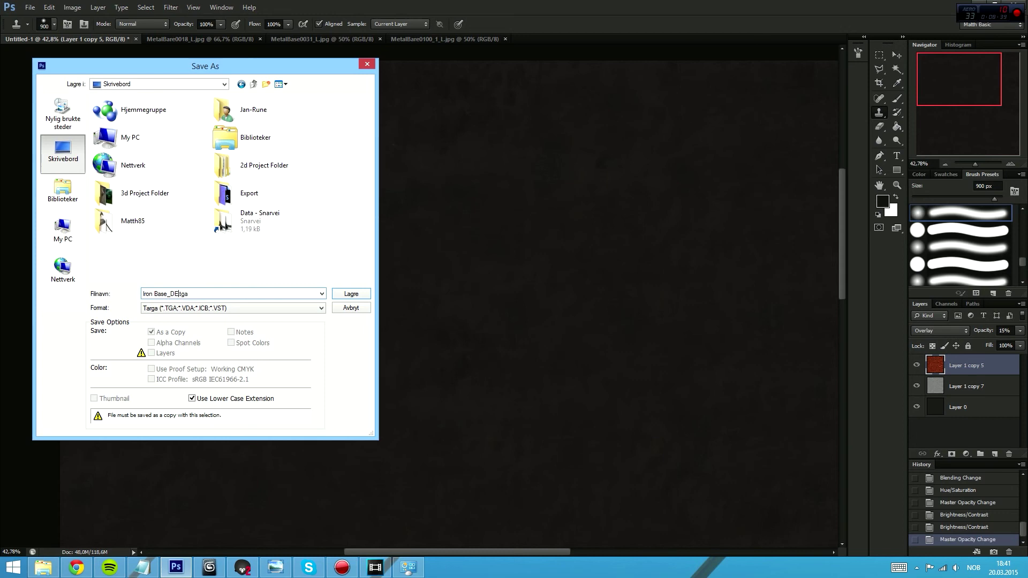
key(Return)
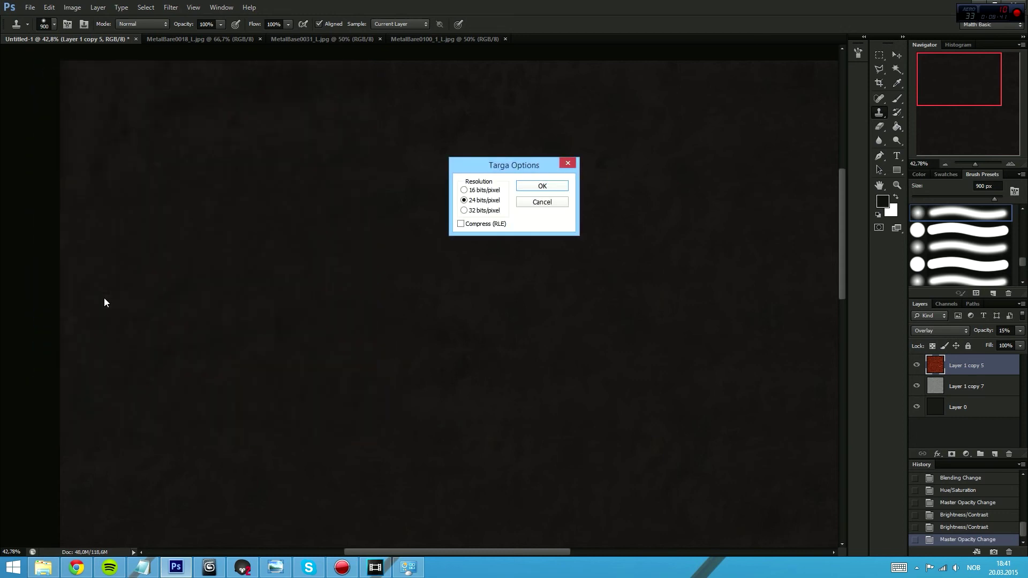
click(542, 186)
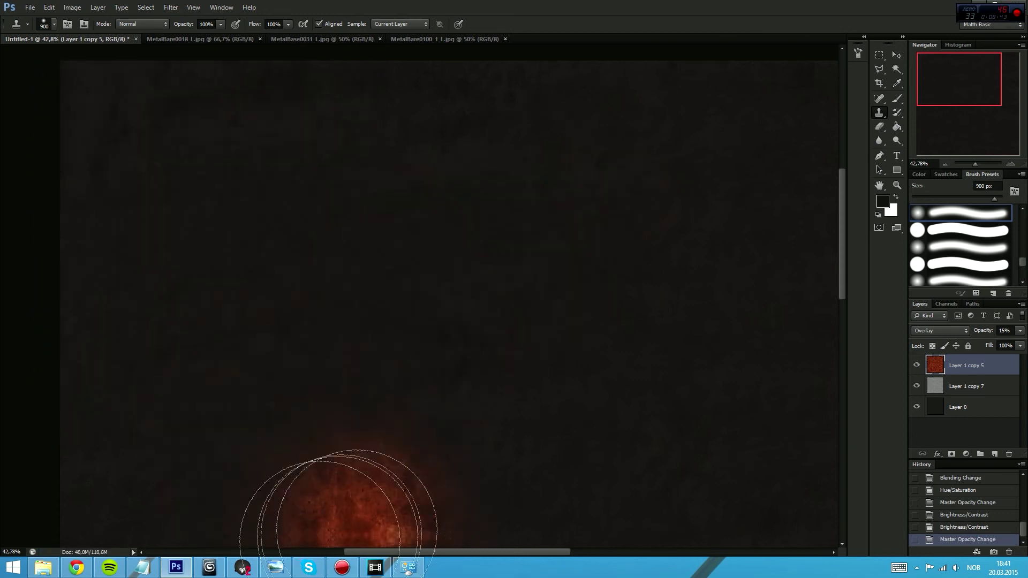
Switch to 3ds Max and toggle the viewport's default lighting to view the textured sword
click(210, 566)
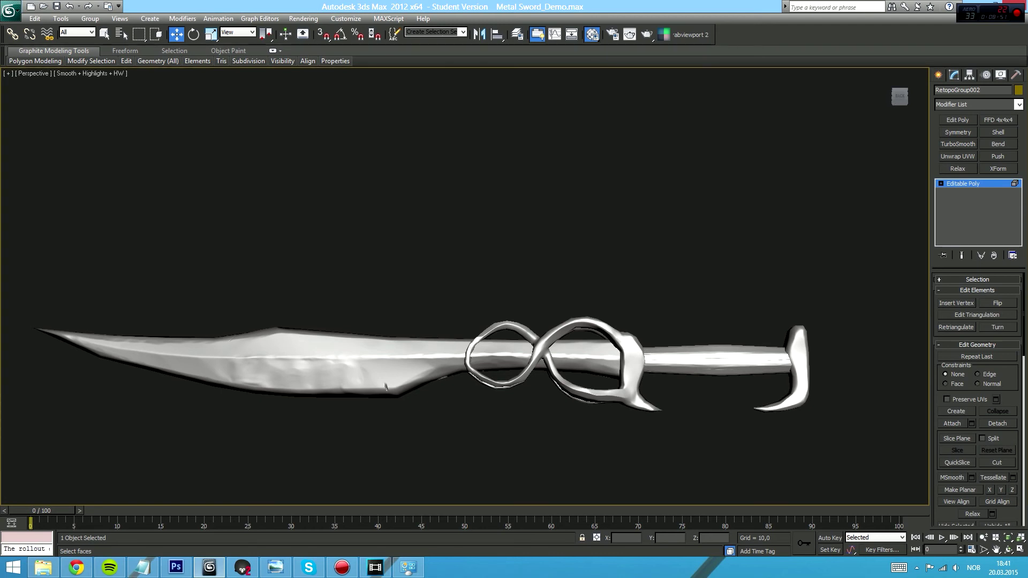
key(ctrl+l)
scroll(339, 271, up, 4)
drag(340, 270, 369, 296)
scroll(373, 289, down, 2)
Select a single polygon at the base of the sword's blade, inside the guard, and frame it in the viewport
key(4)
click(700, 294)
key(z)
Examine the iron texture on the sword's blade, guard and handle from several angles and distances
scroll(447, 257, down, 5)
drag(447, 257, 879, 311)
scroll(636, 278, up, 4)
scroll(879, 311, up, 5)
drag(508, 286, 797, 334)
scroll(798, 334, down, 4)
scroll(509, 305, up, 3)
drag(509, 305, 692, 308)
scroll(692, 308, down, 2)
drag(326, 246, 284, 335)
scroll(434, 335, down, 2)
drag(750, 316, 284, 316)
scroll(599, 294, up, 4)
drag(598, 293, 842, 250)
scroll(842, 250, down, 3)
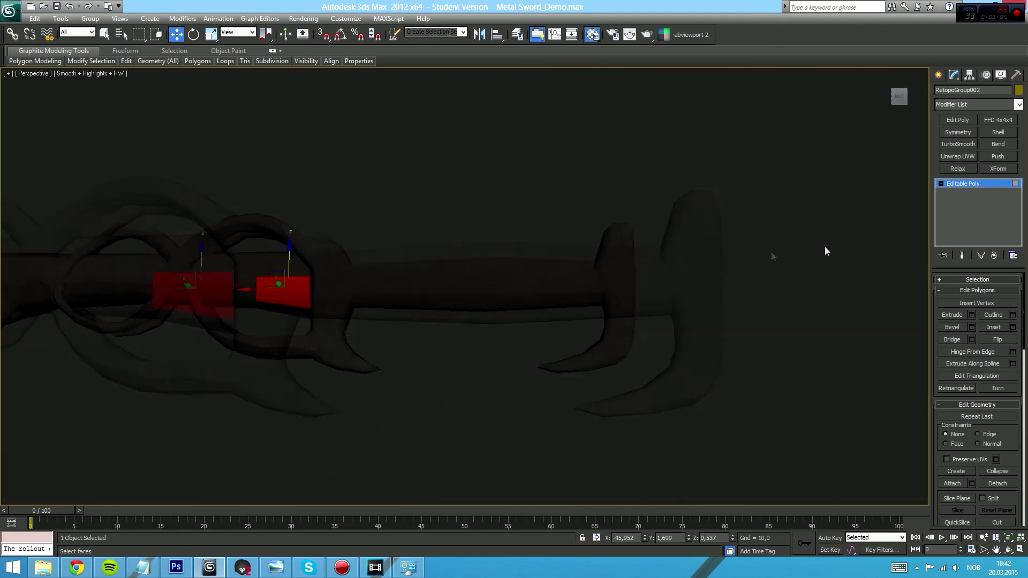
drag(172, 338, 565, 314)
scroll(564, 314, up, 3)
drag(399, 280, 851, 197)
drag(402, 315, 320, 299)
scroll(573, 332, down, 7)
scroll(645, 308, up, 2)
scroll(511, 312, up, 3)
Select the whole blade as an element and view it together with the guard
key(5)
click(321, 299)
scroll(420, 312, down, 4)
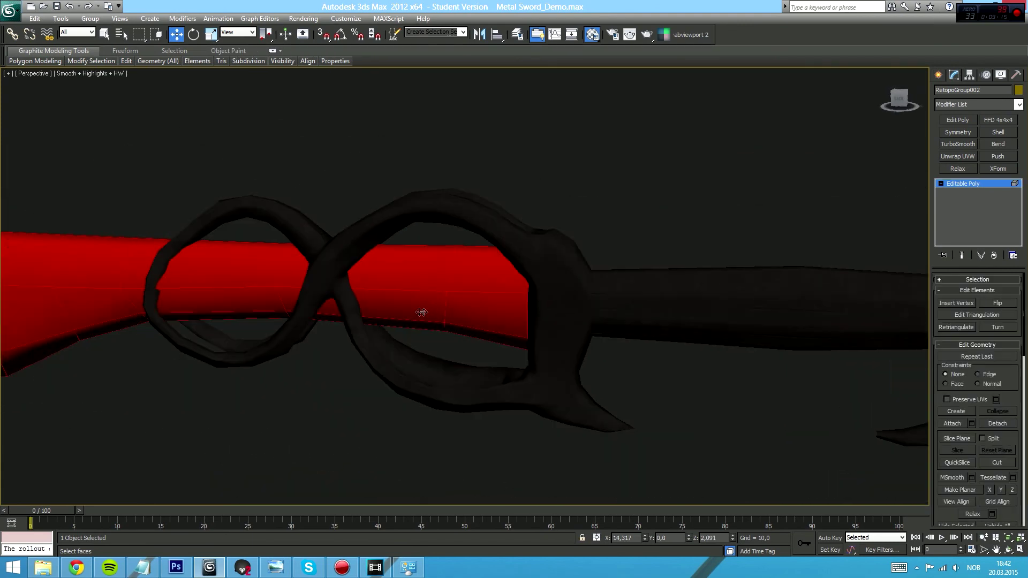
drag(216, 281, 200, 281)
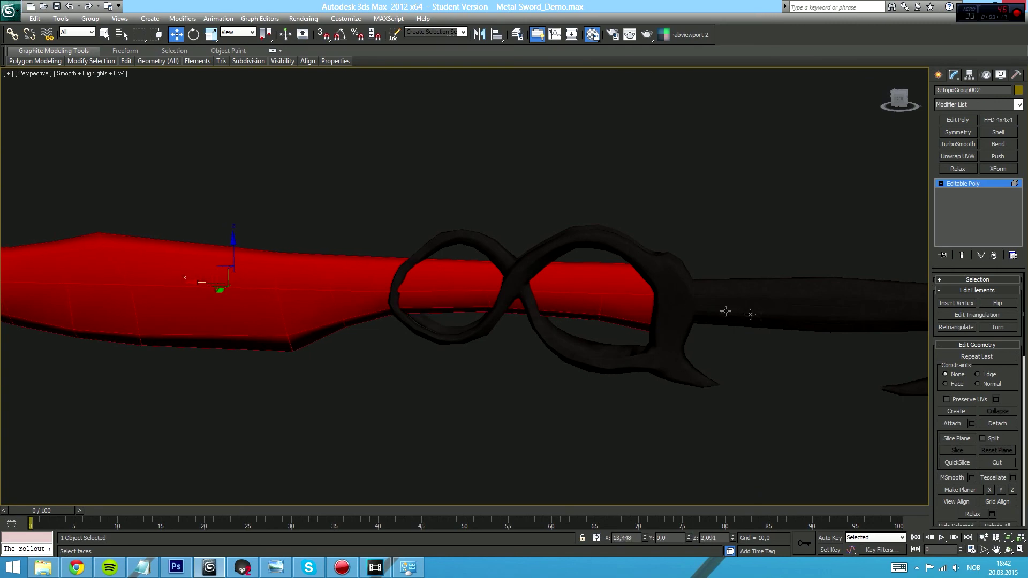
Return to polygon selection, examine the iron texture on the handle up close, and switch back to Photoshop
key(4)
click(634, 299)
scroll(438, 298, up, 5)
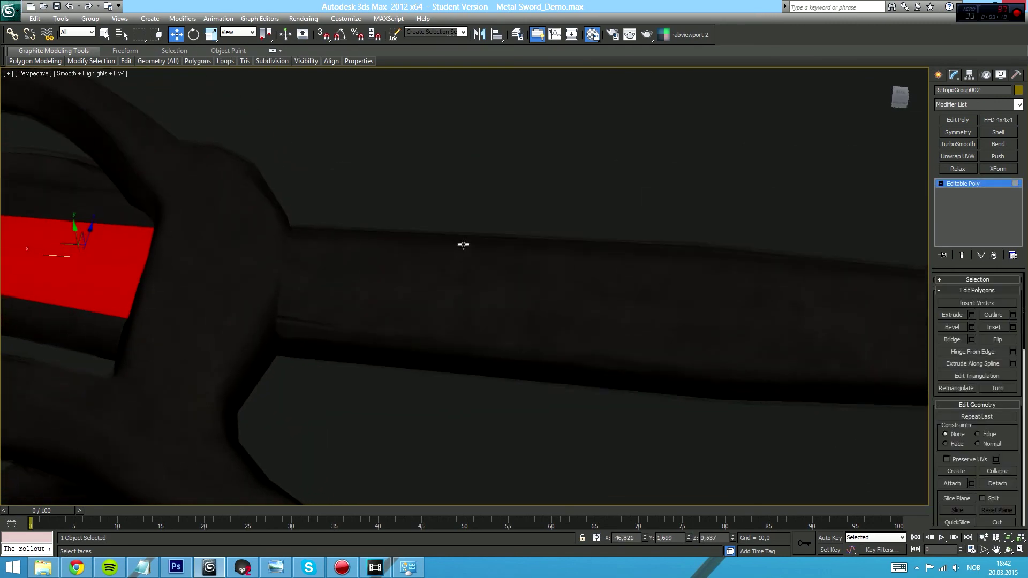
drag(463, 244, 455, 273)
click(242, 568)
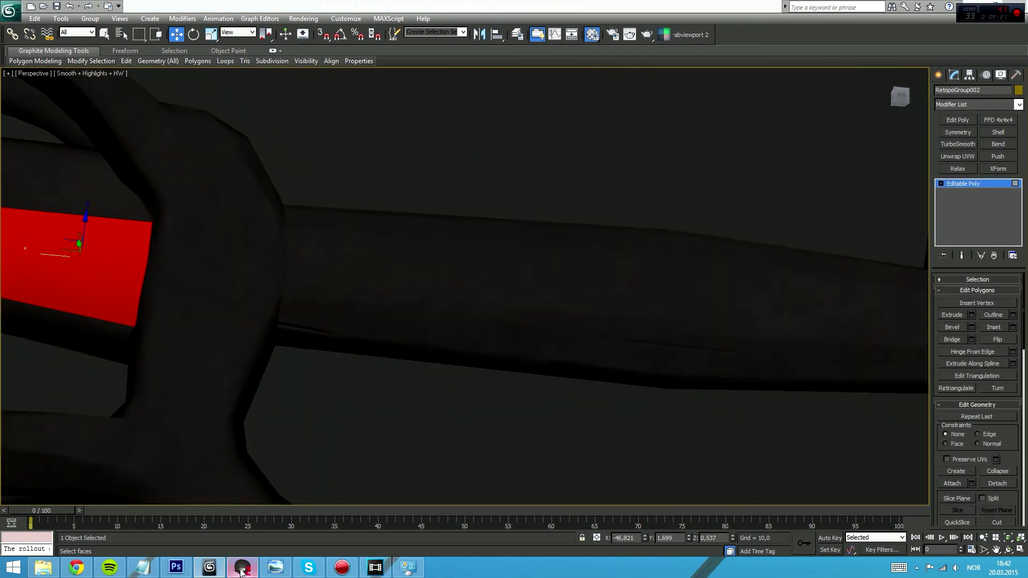
click(176, 567)
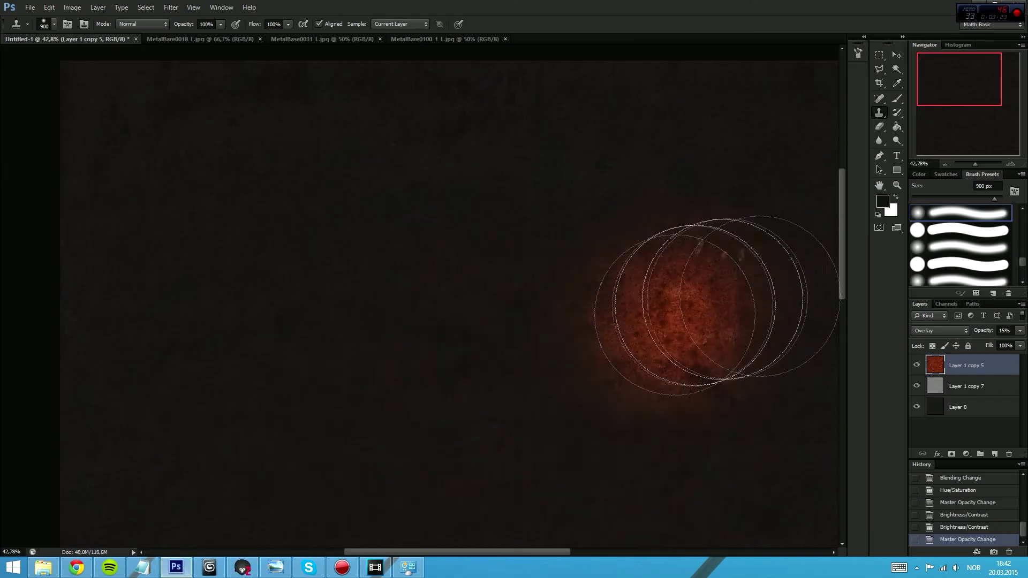
Adjust the hue/saturation of the rust layer Layer 1 copy 5, with saturation at +49 and lightness at about -26
click(957, 410)
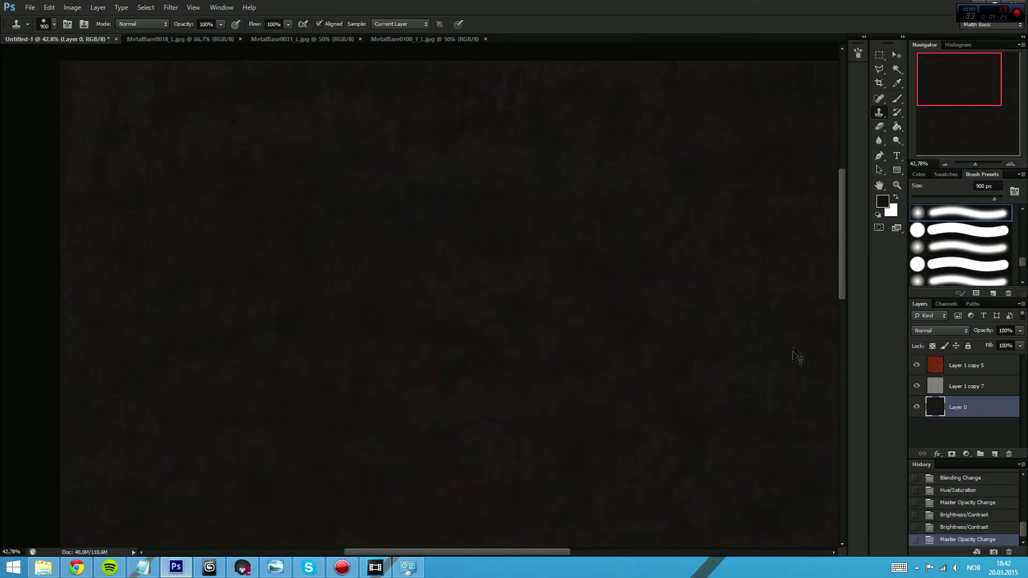
click(975, 368)
key(ctrl+u)
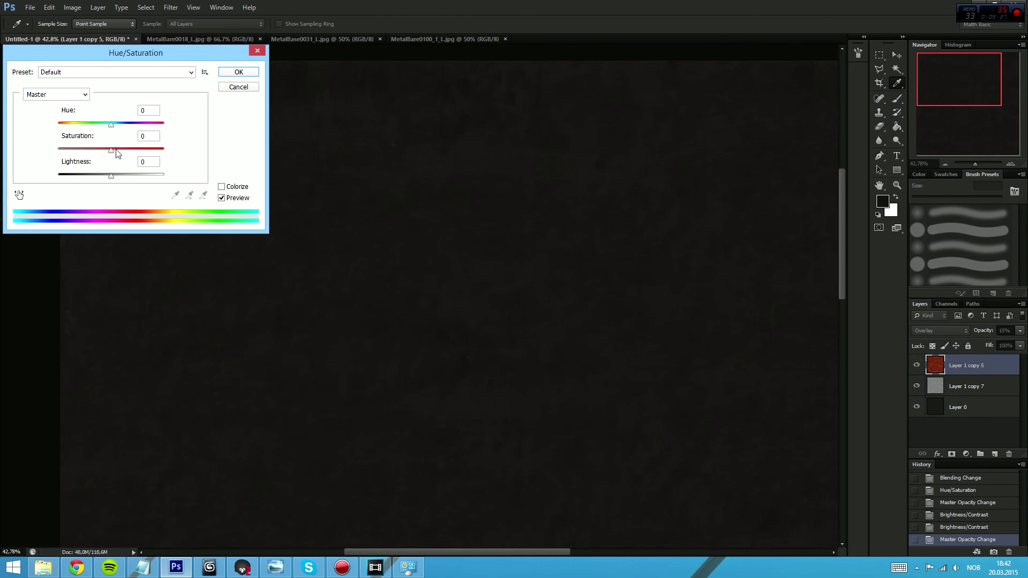
drag(111, 175, 97, 176)
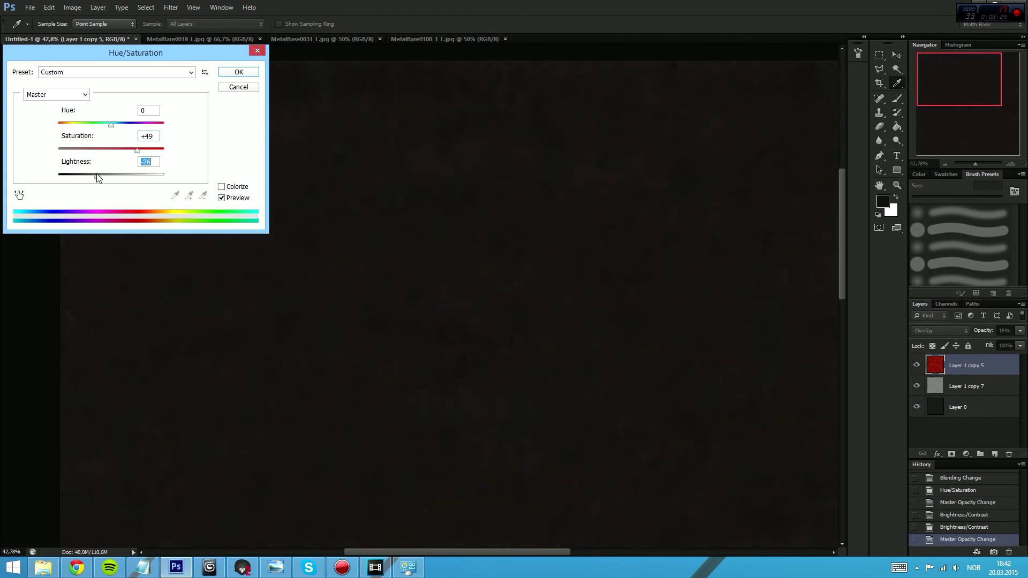
click(236, 77)
key(s)
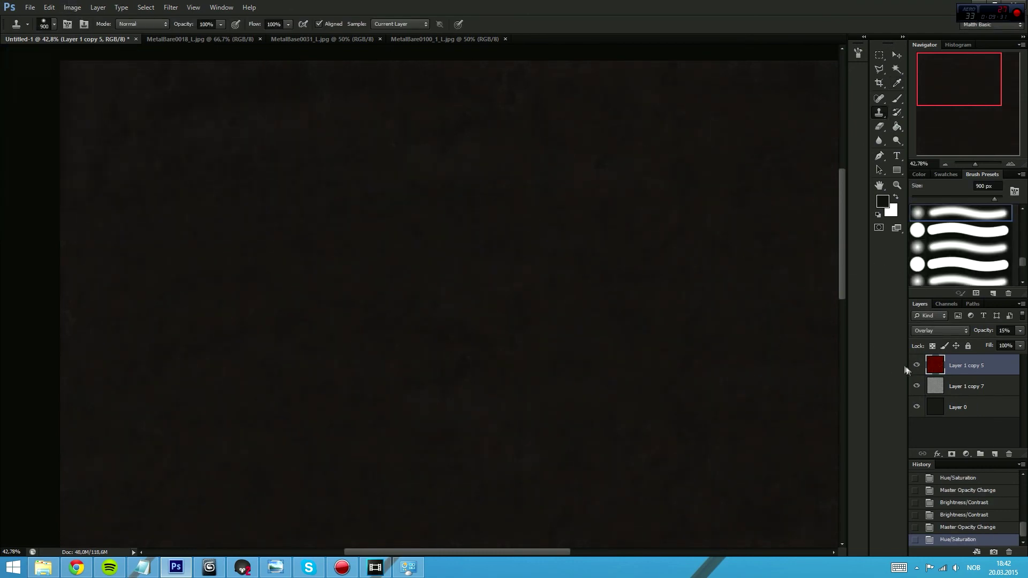
Set the opacity of the grey metal layer, Layer 1 copy 7, to 80%
click(964, 386)
click(1020, 330)
drag(1011, 344, 1005, 344)
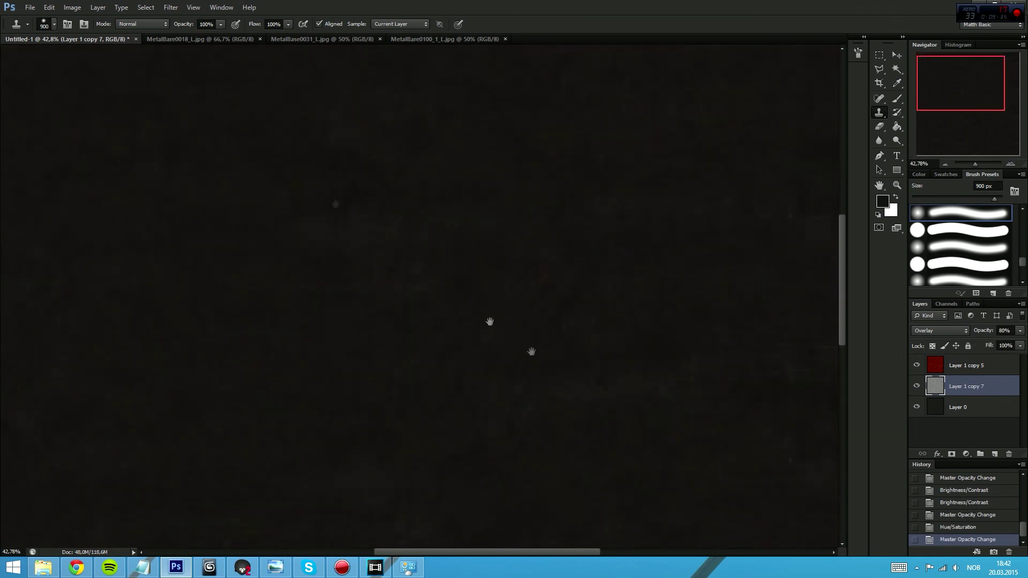
Raise the contrast of the grey metal layer with a Brightness/Contrast adjustment
click(72, 7)
mouse_move(123, 34)
click(213, 34)
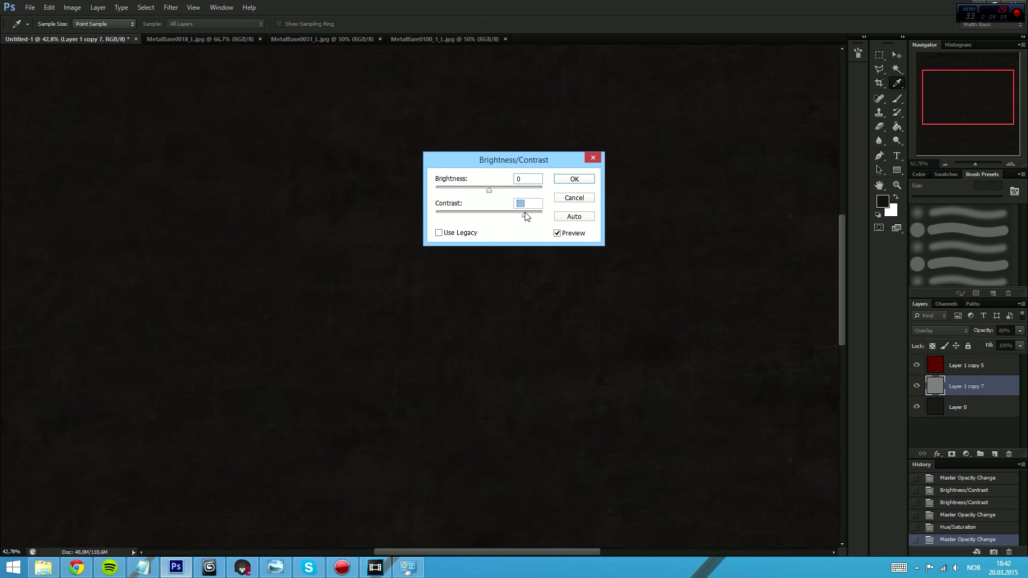
drag(487, 192, 488, 192)
click(568, 180)
key(s)
Even out the grey metal layer across the canvas with the Clone Stamp, sampling clean areas and painting over uneven patches and edges
scroll(509, 241, down, 4)
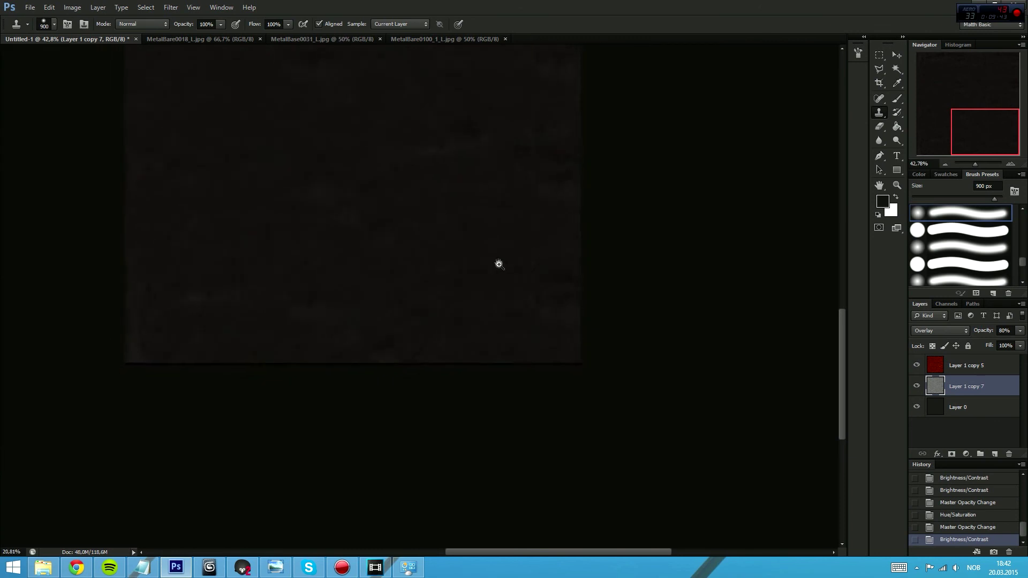
alt+click(539, 191)
mouse_move(419, 96)
mouse_down()
mouse_move(326, 114)
mouse_move(201, 116)
mouse_up()
alt+click(369, 174)
mouse_move(547, 141)
mouse_down()
mouse_move(637, 81)
mouse_move(548, 153)
mouse_up()
mouse_move(594, 209)
mouse_down()
mouse_move(607, 284)
mouse_move(599, 369)
mouse_up()
click(625, 468)
alt+click(460, 390)
drag(412, 252, 464, 257)
alt+click(514, 378)
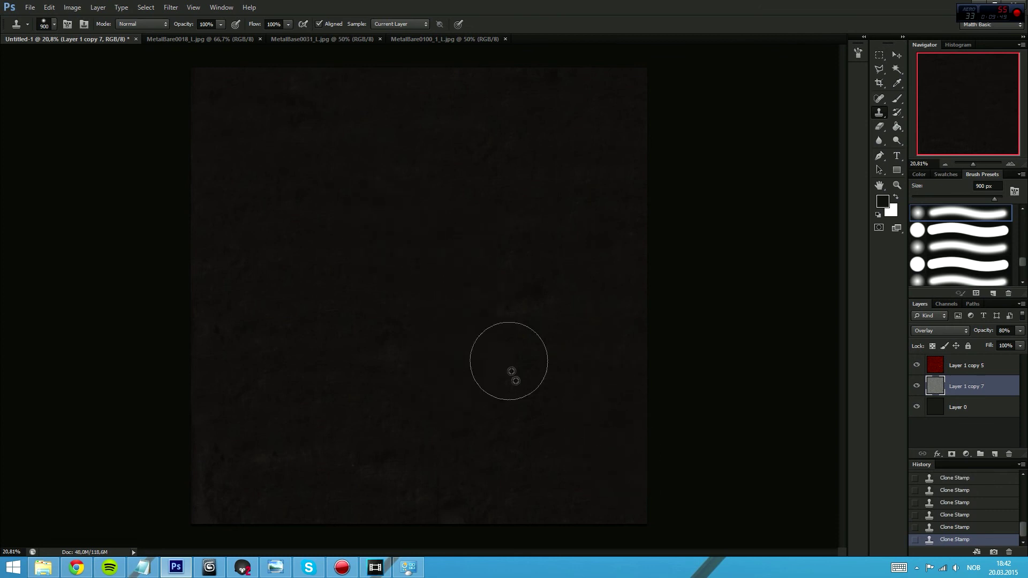
alt+click(533, 377)
drag(247, 252, 220, 390)
drag(465, 271, 600, 271)
mouse_move(383, 153)
mouse_down()
mouse_move(638, 332)
mouse_move(599, 330)
mouse_move(557, 249)
mouse_move(535, 246)
mouse_up()
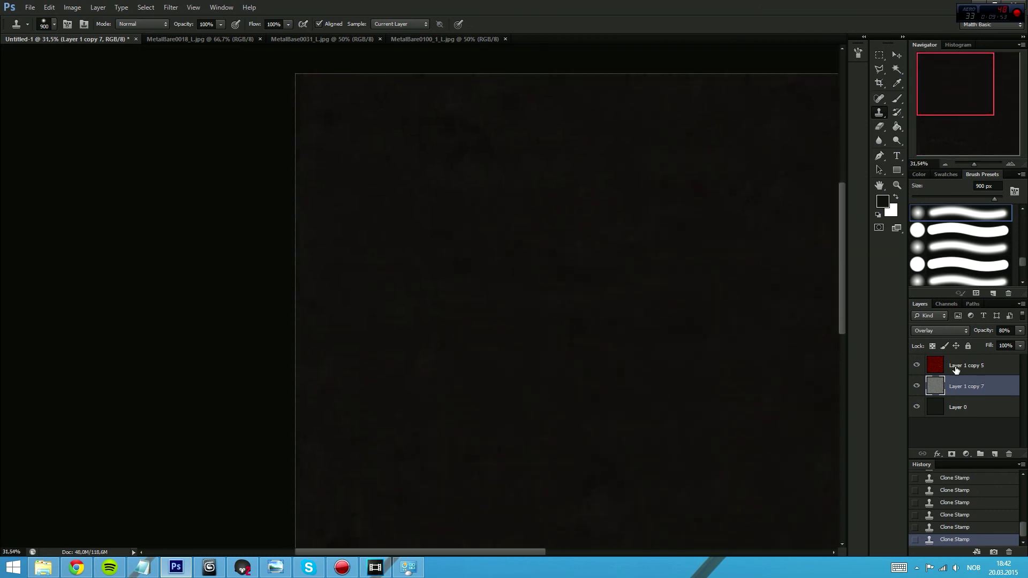
Adjust the hue/saturation of the rust layer Layer 1 copy 5, with saturation at +100 and lightness at -20
click(957, 364)
key(ctrl+u)
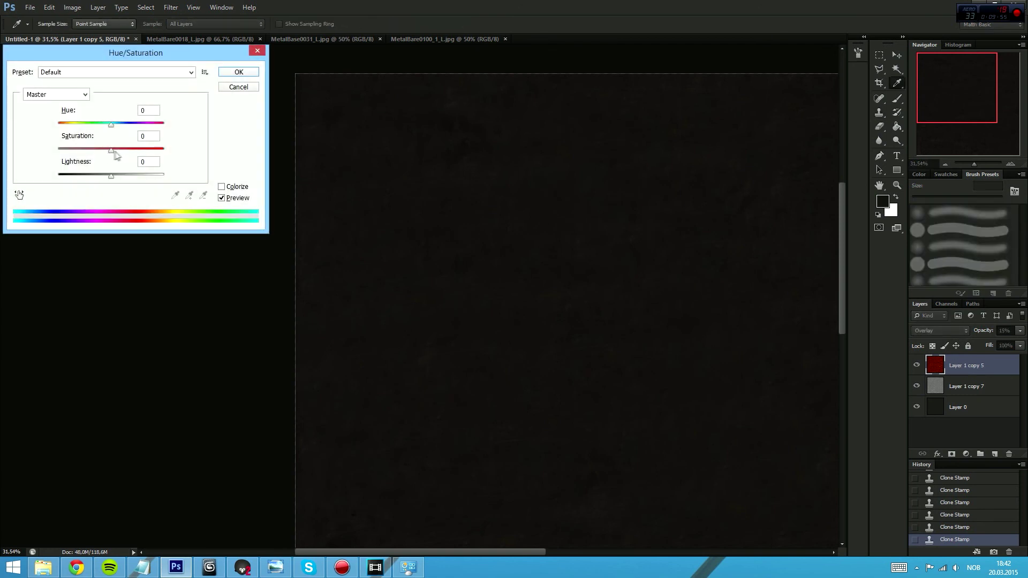
drag(101, 150, 104, 175)
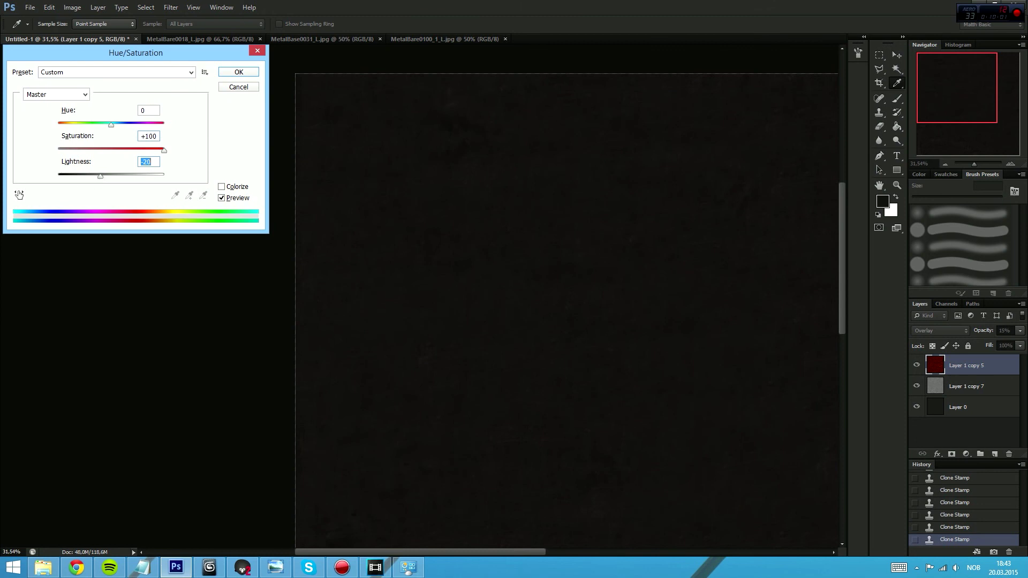
key(alt+Tab)
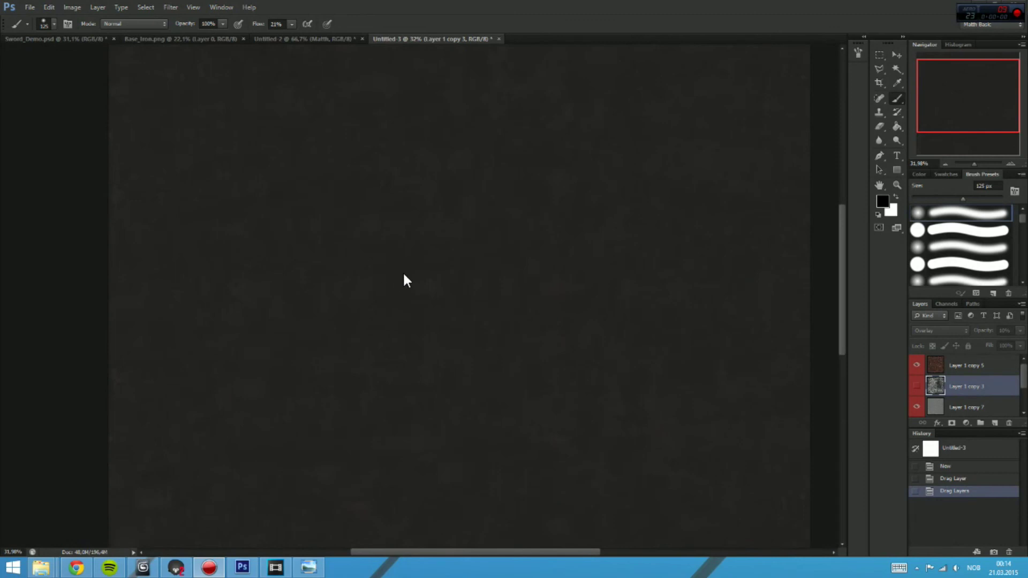
Compare the iron texture in Untitled-3 with the worn-metal layer Layer 1 copy 3 shown, and hide that layer again
drag(545, 207, 543, 321)
drag(520, 375, 538, 288)
drag(581, 317, 561, 315)
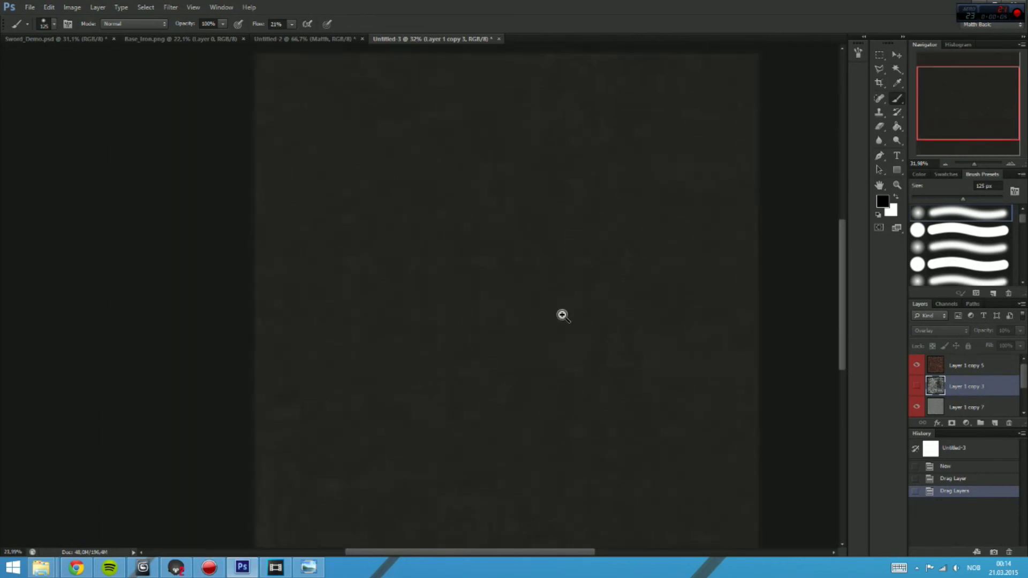
click(916, 387)
drag(444, 471, 137, 475)
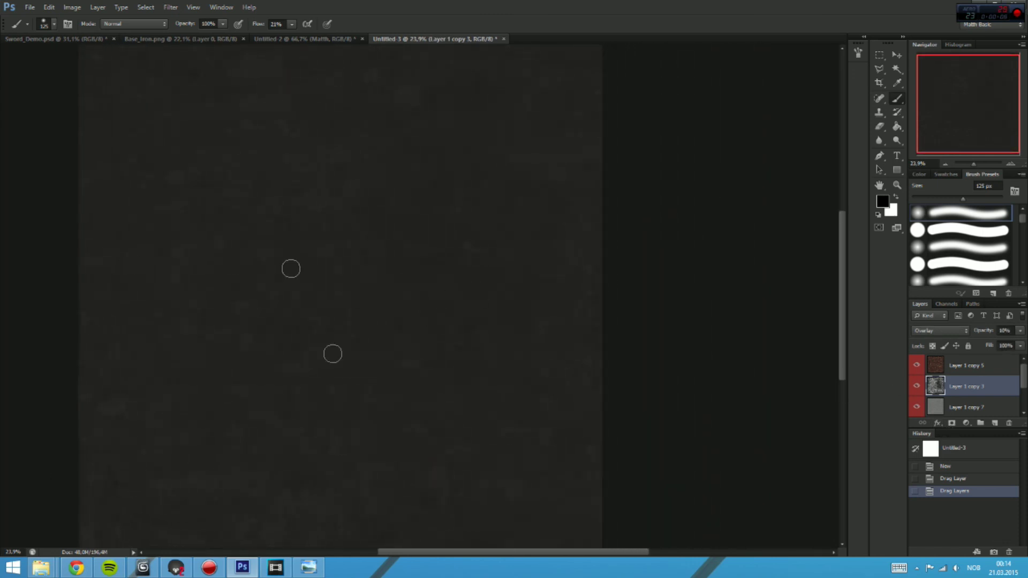
drag(465, 181, 518, 260)
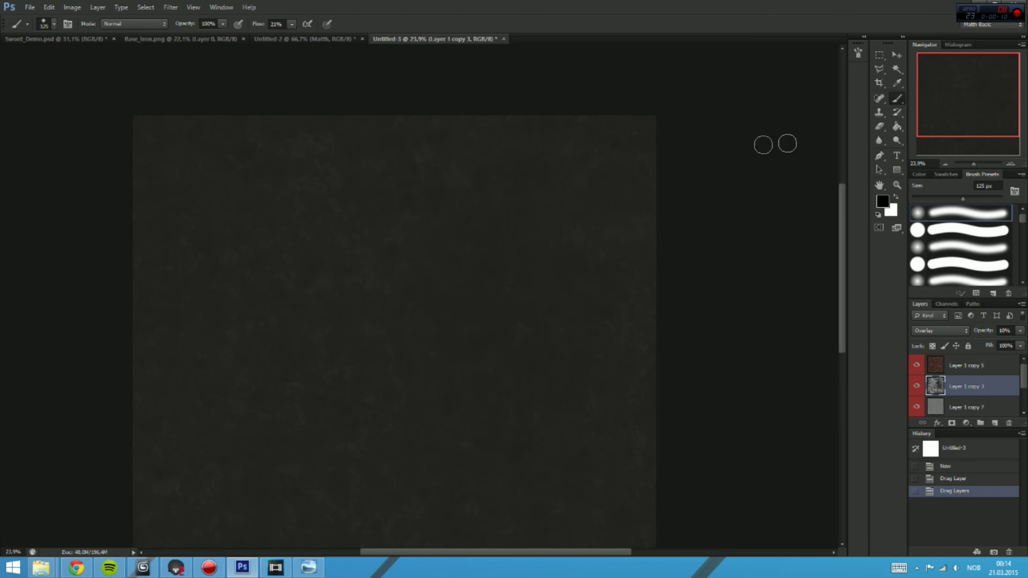
click(916, 386)
Examine the iron texture up close and as a whole, checking the rust layer and the grey metal layer beneath it
click(958, 365)
drag(541, 230, 498, 301)
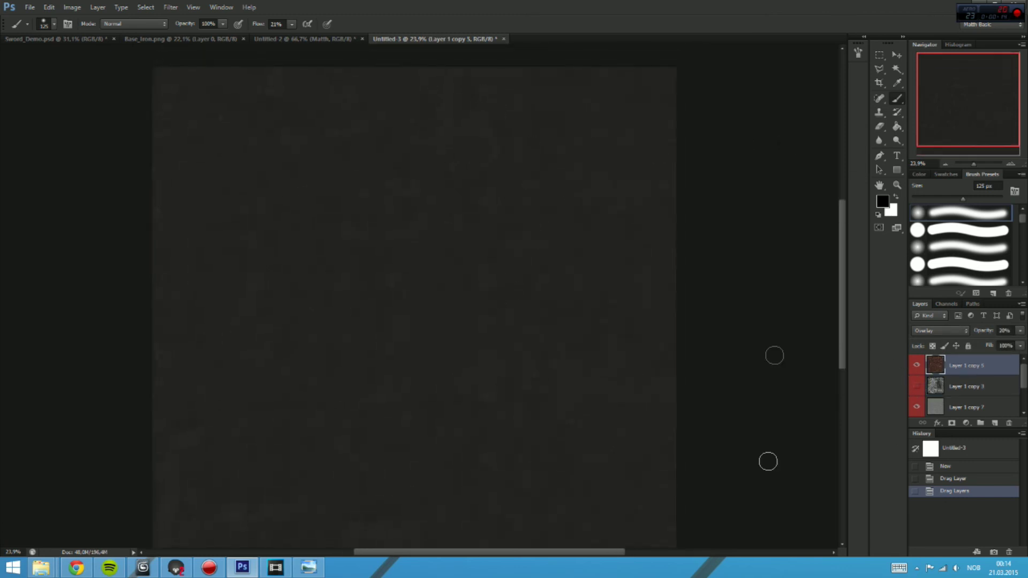
drag(644, 337, 607, 404)
scroll(626, 329, up, 5)
drag(493, 248, 597, 321)
drag(501, 340, 605, 315)
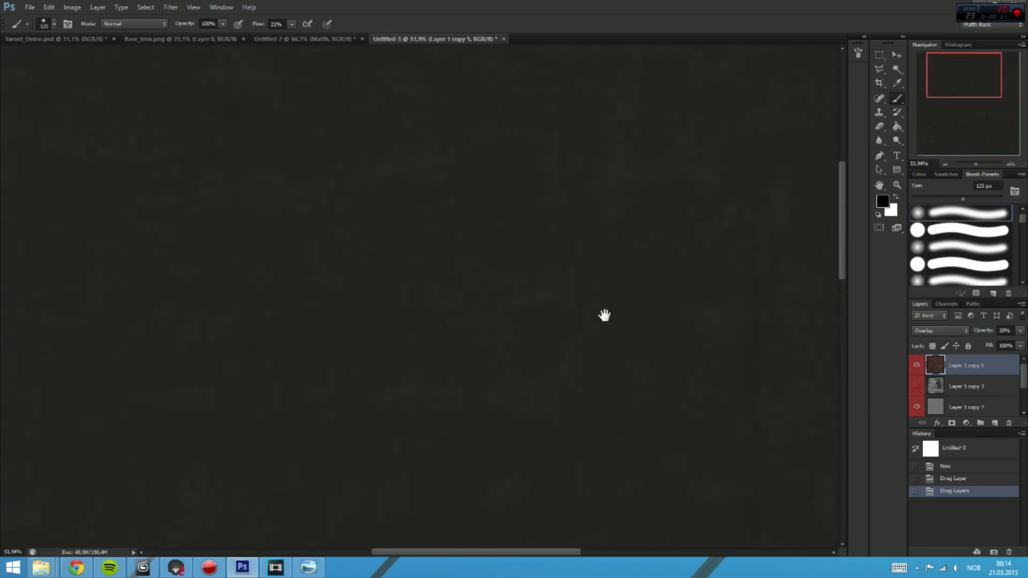
click(973, 410)
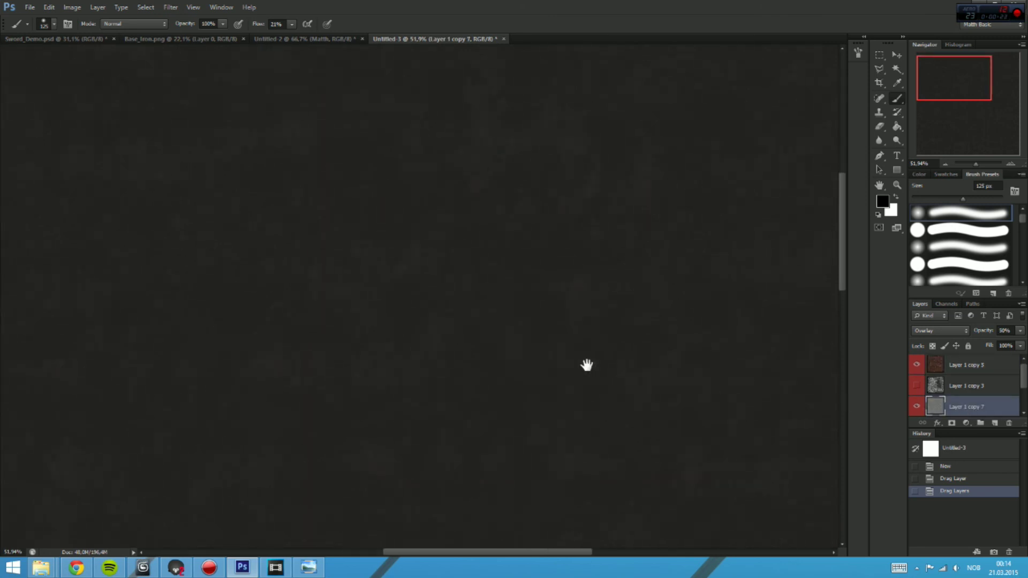
click(971, 366)
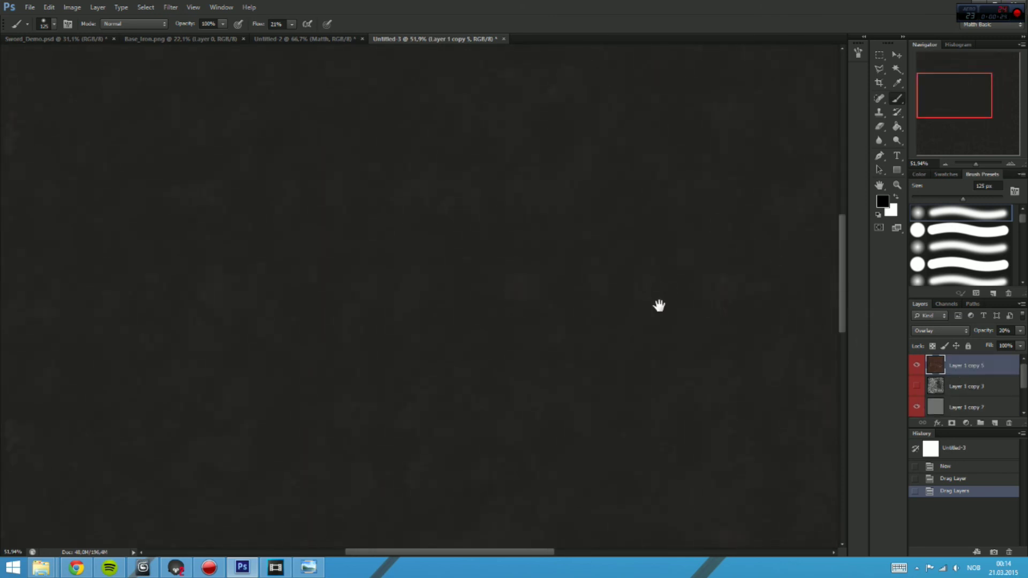
drag(653, 419, 555, 315)
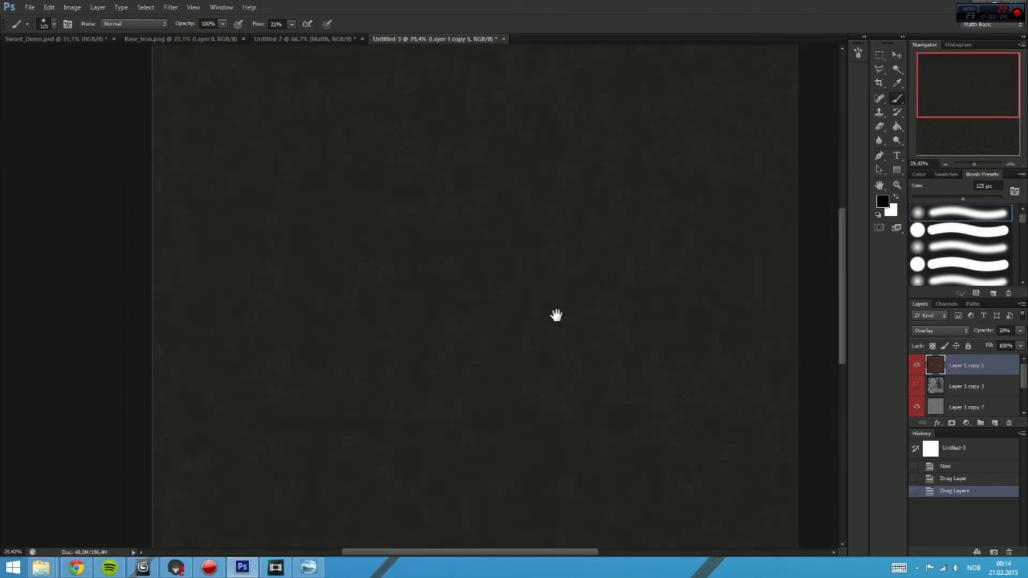
Select the worn-metal layer Layer 1 copy 3 and make it visible
click(948, 386)
click(916, 387)
mouse_move(703, 391)
mouse_down()
mouse_move(699, 367)
mouse_move(704, 378)
mouse_up()
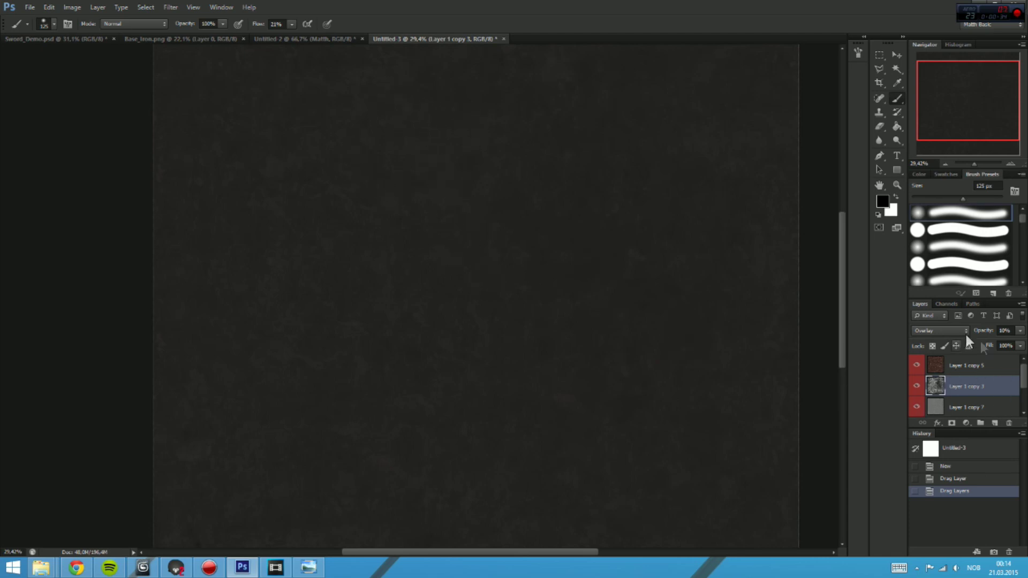
Preview the worn-metal layer at 100% opacity in Overlay mode and set its opacity back to 10%
click(1017, 342)
click(939, 330)
click(939, 330)
click(1014, 332)
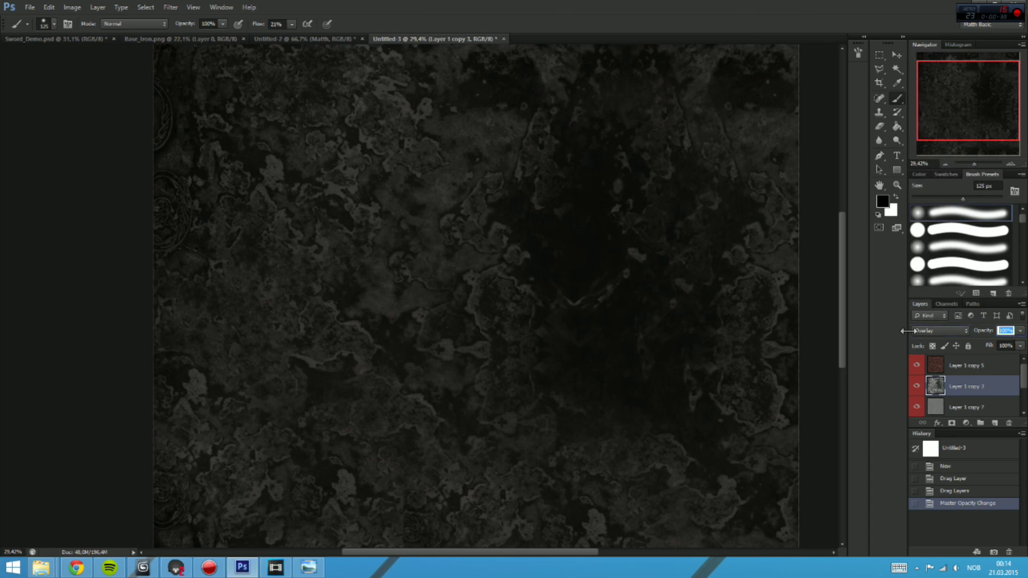
text(10)
key(Return)
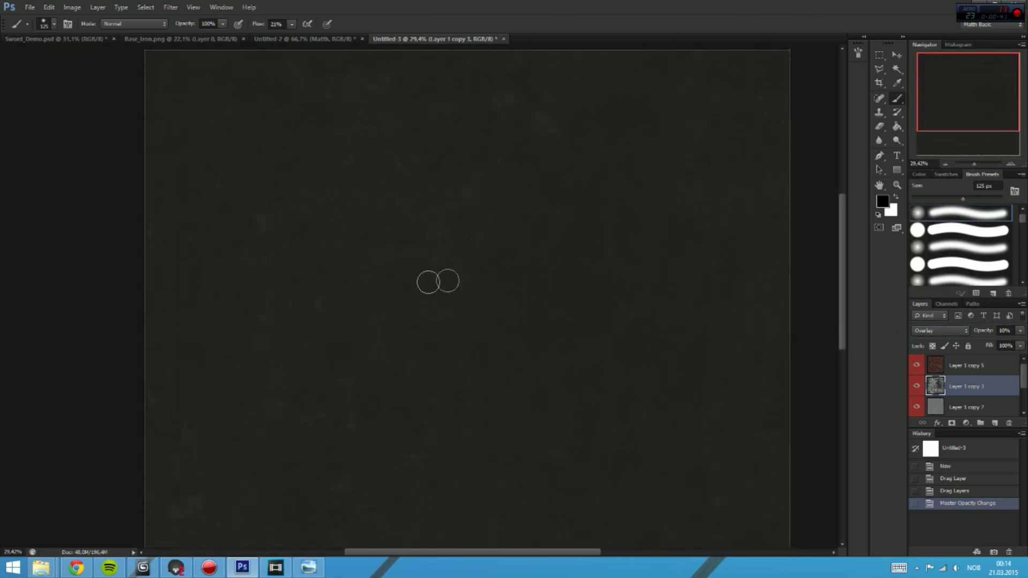
Open the Material Definition reference image in Windows Photo Viewer, examine the iron bar's surface up close, and return to Photoshop
key(alt+Tab)
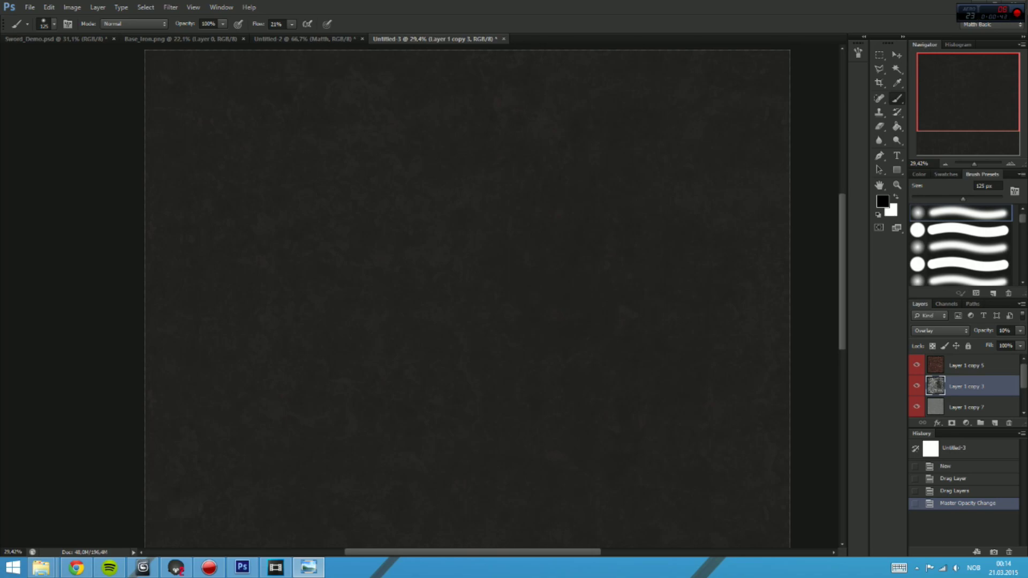
click(309, 567)
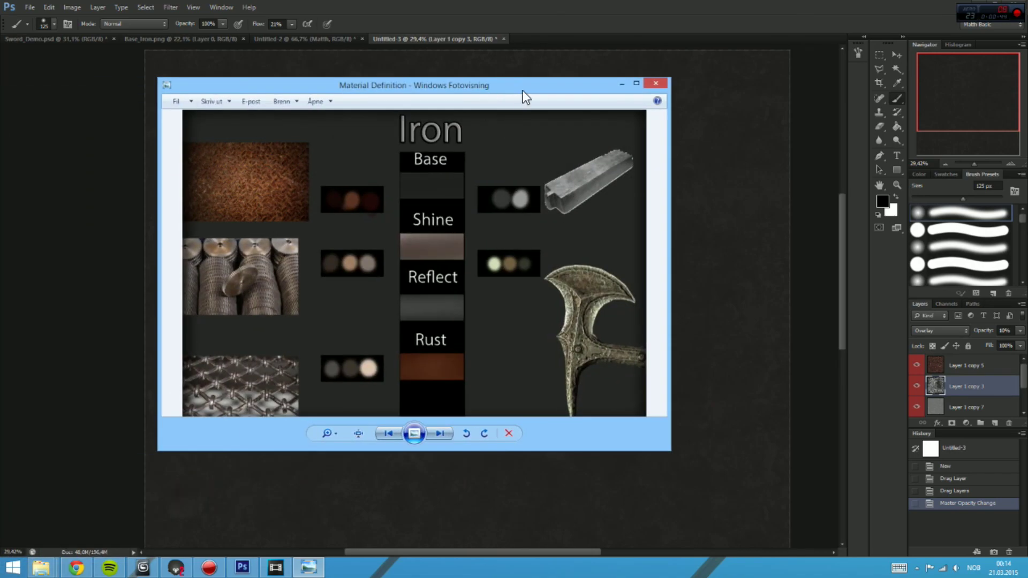
double_click(523, 87)
scroll(527, 316, up, 5)
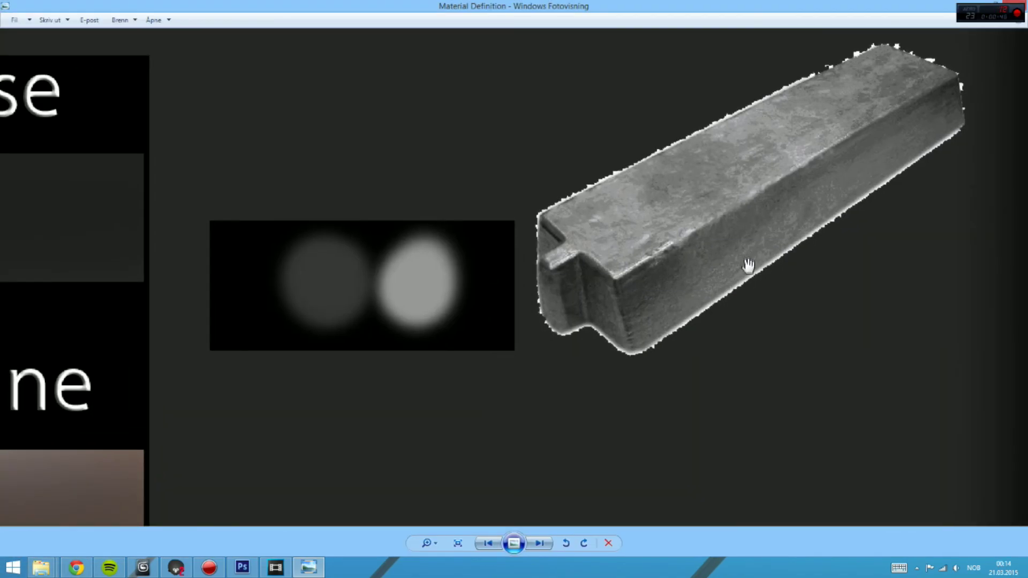
scroll(744, 266, up, 1)
drag(872, 89, 832, 136)
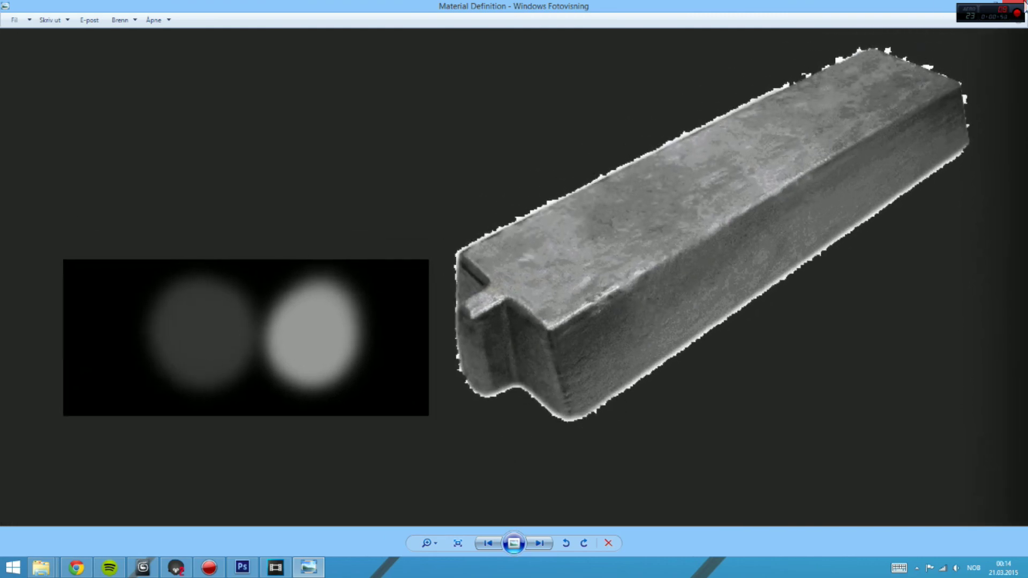
click(978, 1)
Examine the whole iron texture with the worn-metal layer visible
drag(546, 394, 606, 309)
scroll(605, 309, down, 2)
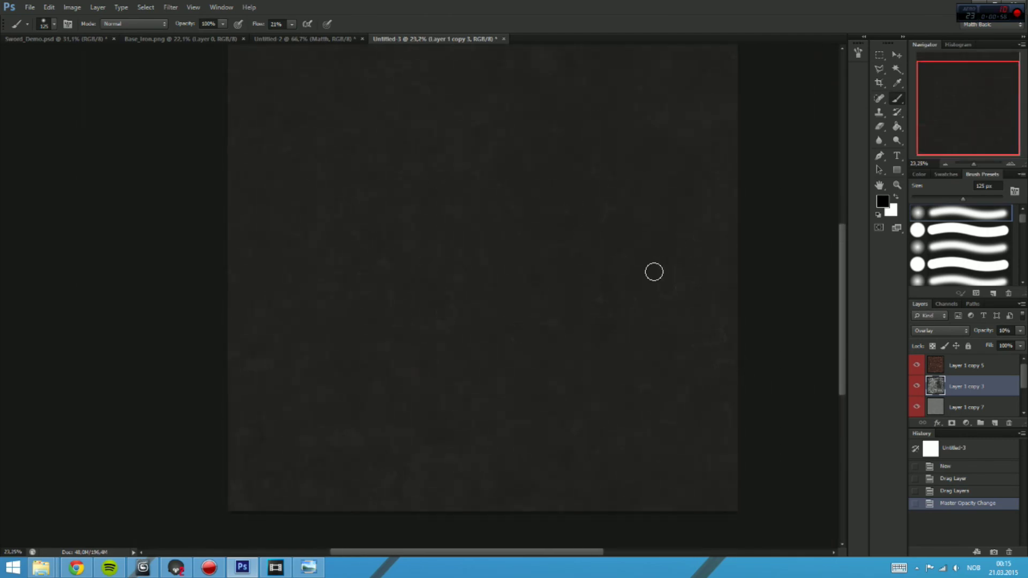
drag(571, 233, 562, 257)
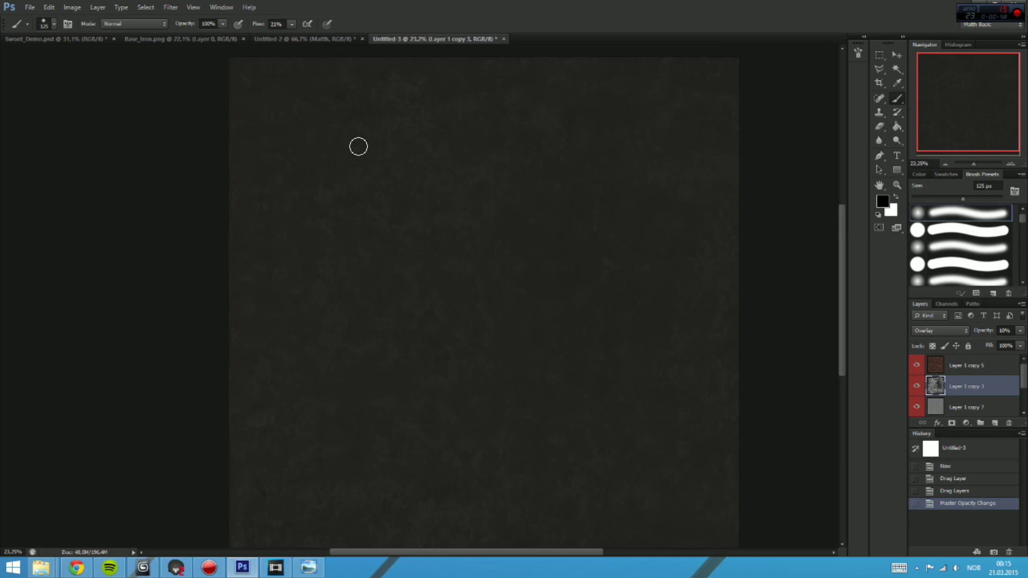
drag(599, 303, 599, 280)
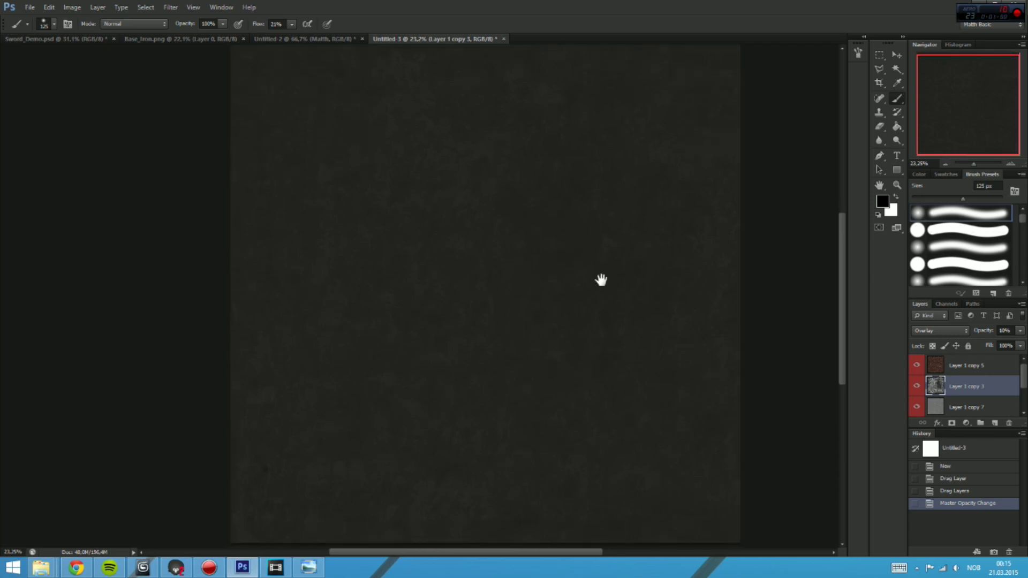